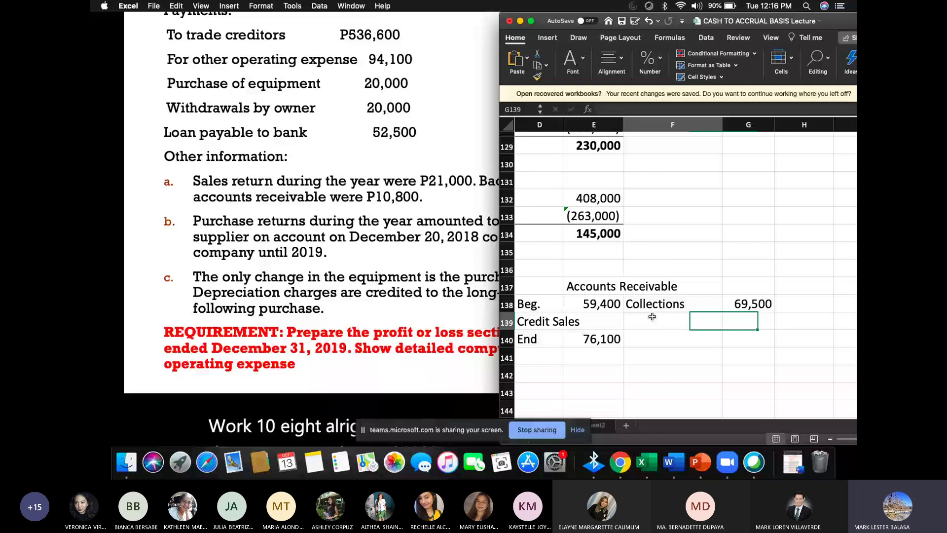
Add a Sales Return entry of 21,000 below Collections on the credit side of the Accounts Receivable account.
{"action": "left_click", "coordinate": [652, 316]}
{"action": "type", "text": "Sales Return"}
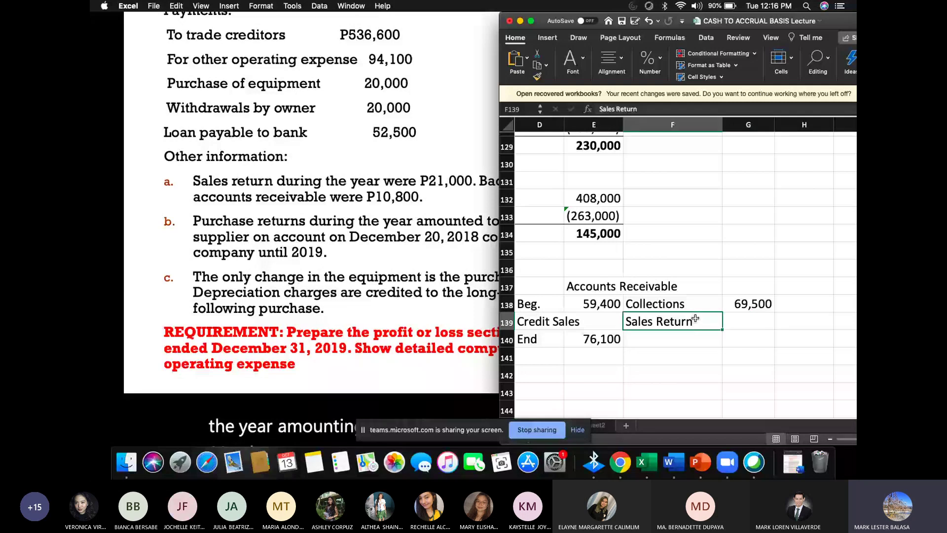
{"action": "key", "text": "Right"}
{"action": "type", "text": "21000"}
{"action": "key", "text": "Return"}
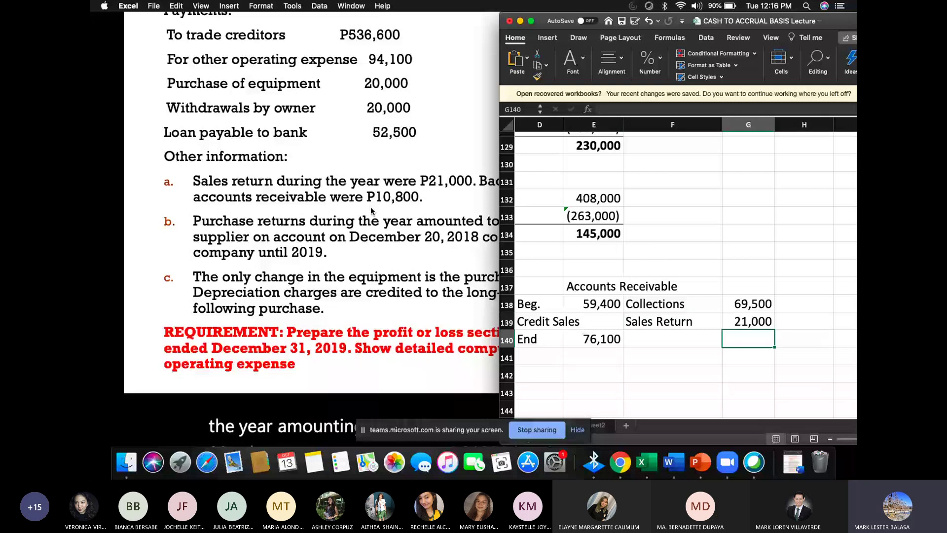
Add a Write Off entry of 10,800 below Sales Return in the Accounts Receivable account.
{"action": "key", "text": "Left"}
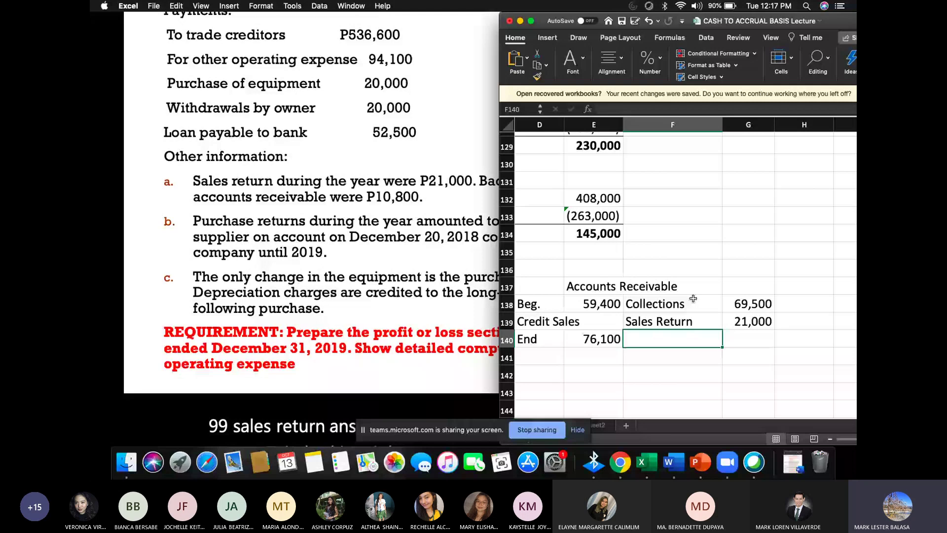
{"action": "type", "text": "Write Off"}
{"action": "key", "text": "Tab"}
{"action": "type", "text": "10,"}
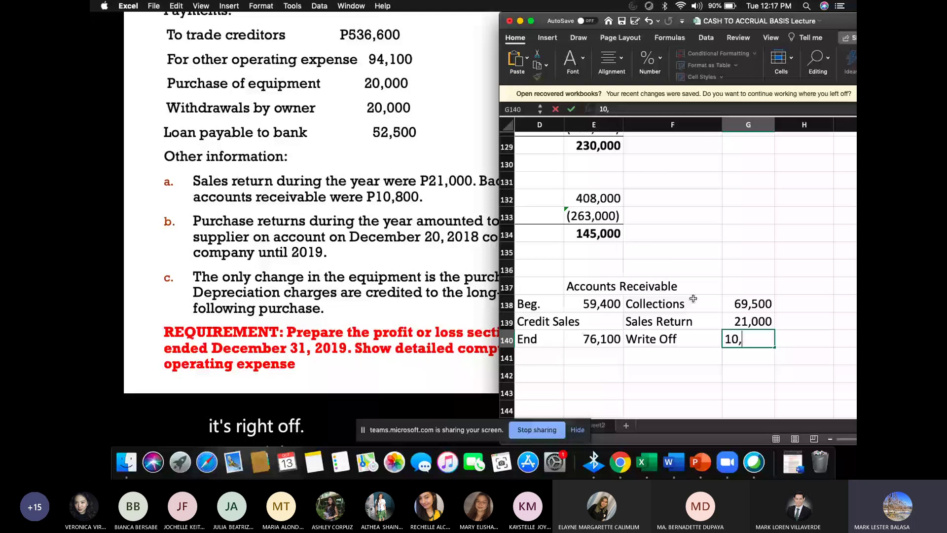
{"action": "type", "text": "800"}
{"action": "key", "text": "Return"}
Move the Accounts Receivable End balance down to row 141 and rule the account as a T-account with border lines.
{"action": "left_click_drag", "start_coordinate": [538, 339], "coordinate": [593, 333]}
{"action": "key", "text": "super+c"}
{"action": "key", "text": "Down"}
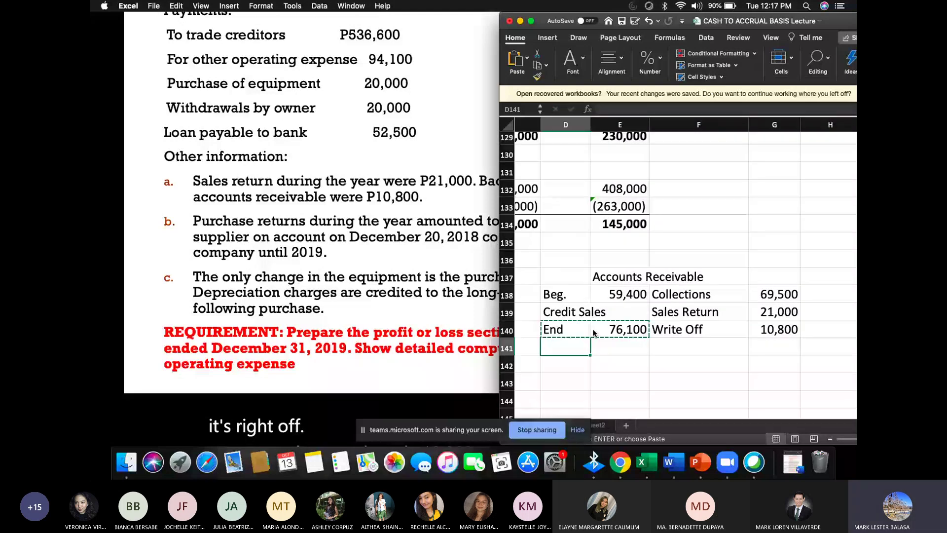
{"action": "key", "text": "Return"}
{"action": "left_click_drag", "start_coordinate": [563, 276], "coordinate": [774, 277]}
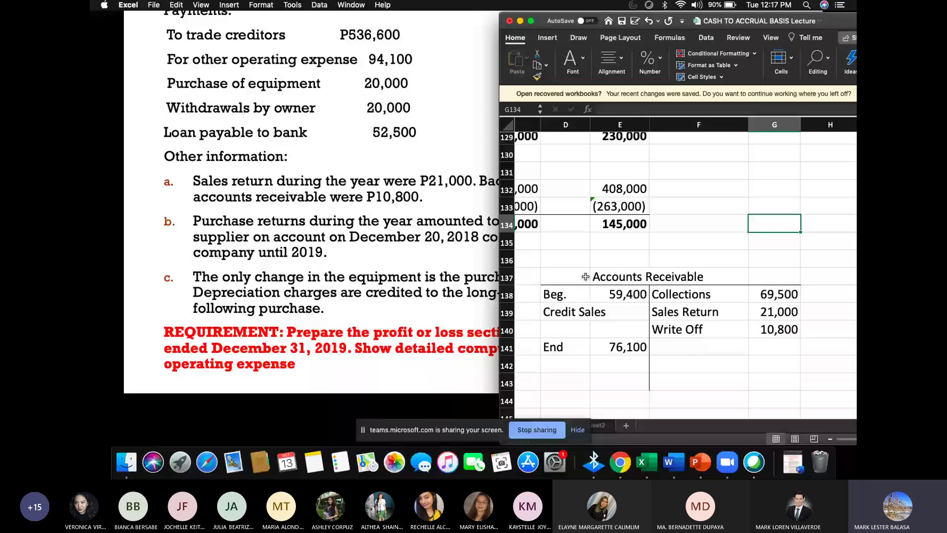
Correct the Collections amount in G138 to 697,500 and review the slide's notes on returns and write-offs.
{"action": "scroll", "coordinate": [679, 320], "scroll_direction": "down", "scroll_amount": 1}
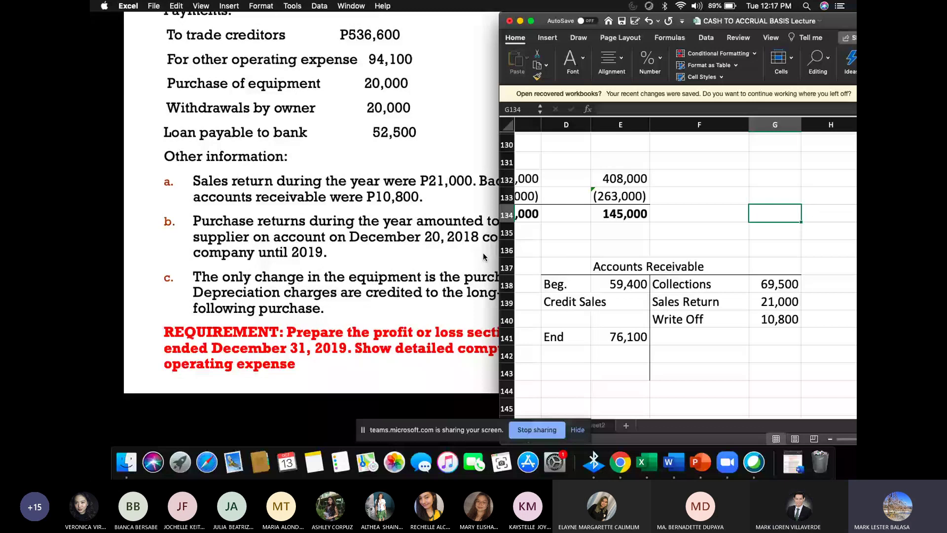
{"action": "double_click", "coordinate": [777, 284]}
{"action": "type", "text": "7"}
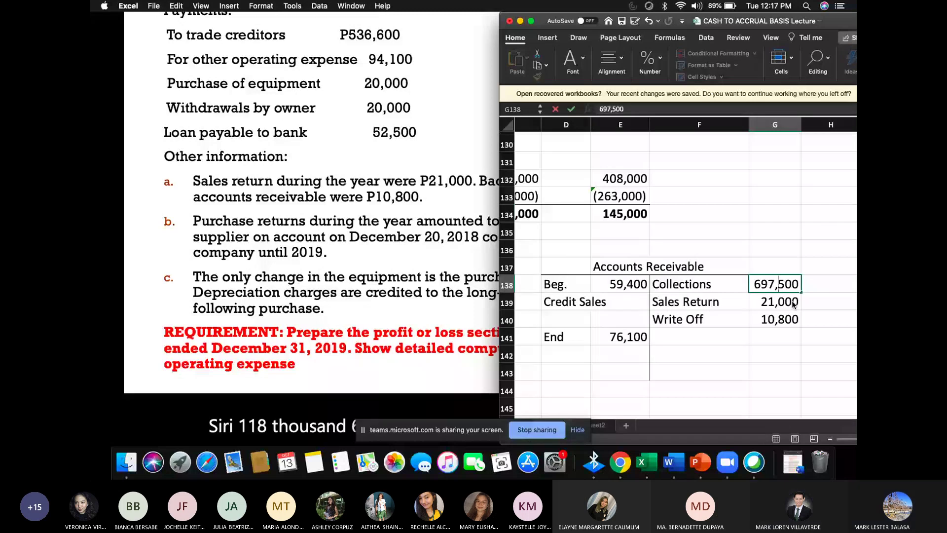
{"action": "left_click", "coordinate": [281, 352]}
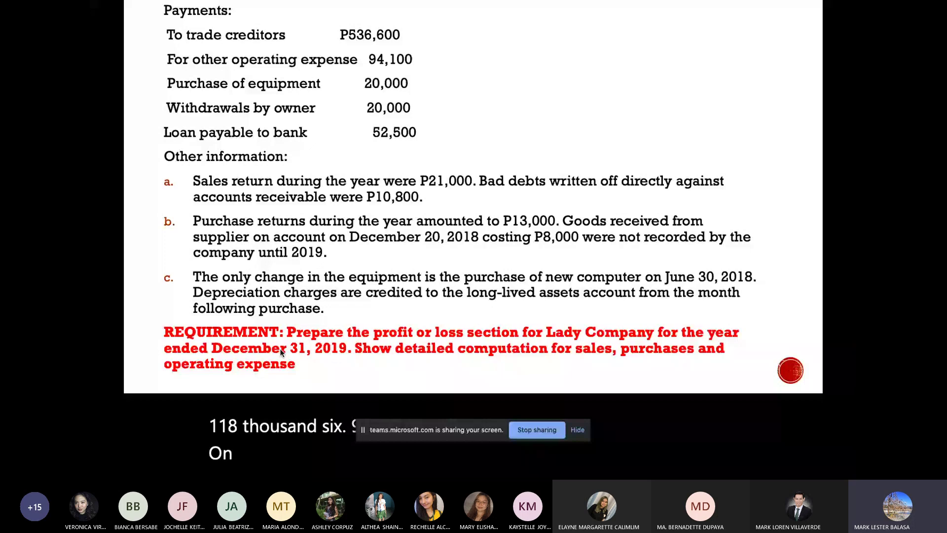
{"action": "key", "text": "super+Tab"}
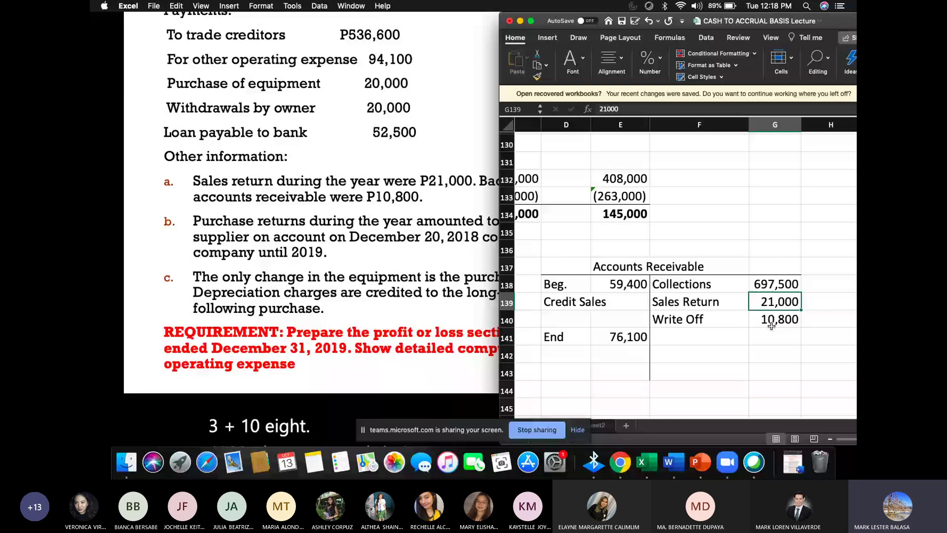
Enter 746,000 as the Credit Sales amount in E139 and highlight the cell in yellow.
{"action": "left_click", "coordinate": [621, 285]}
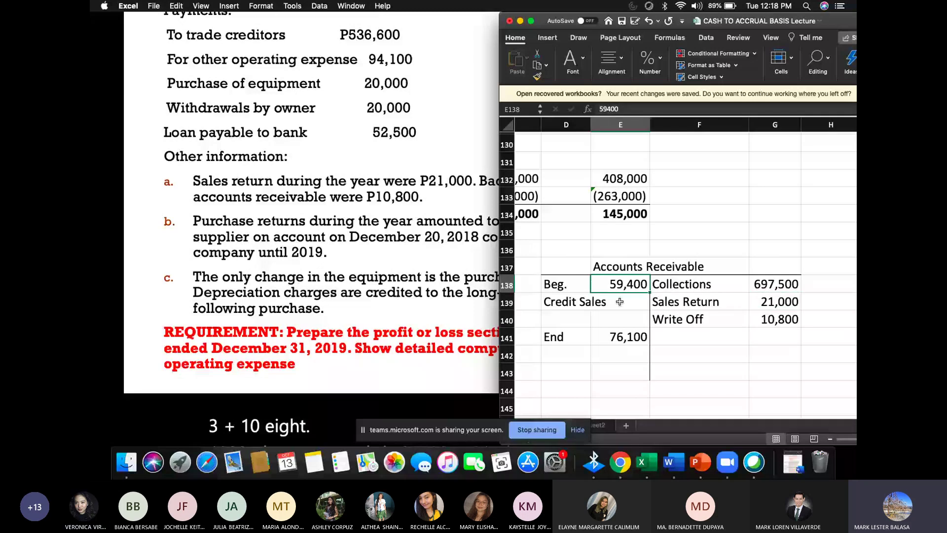
{"action": "left_click", "coordinate": [620, 301]}
{"action": "type", "text": "746,000"}
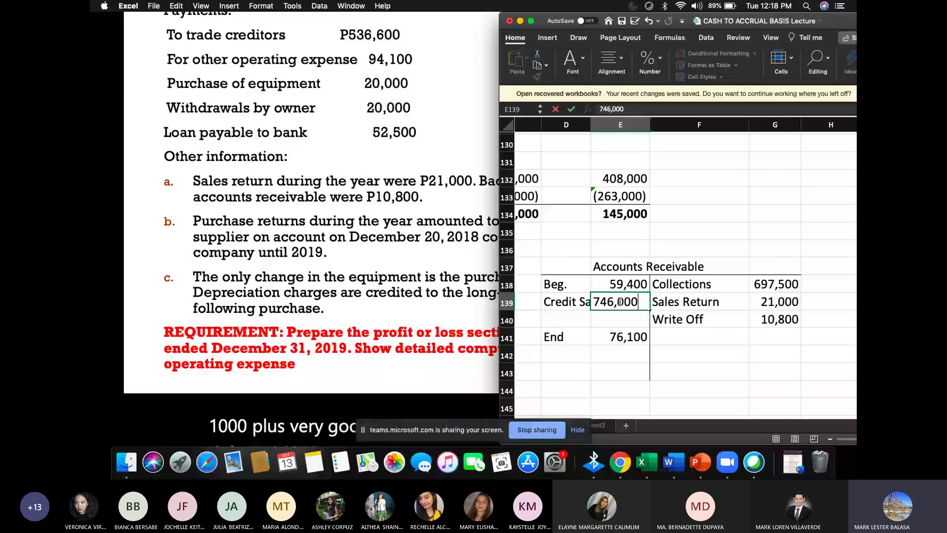
{"action": "left_click", "coordinate": [700, 214]}
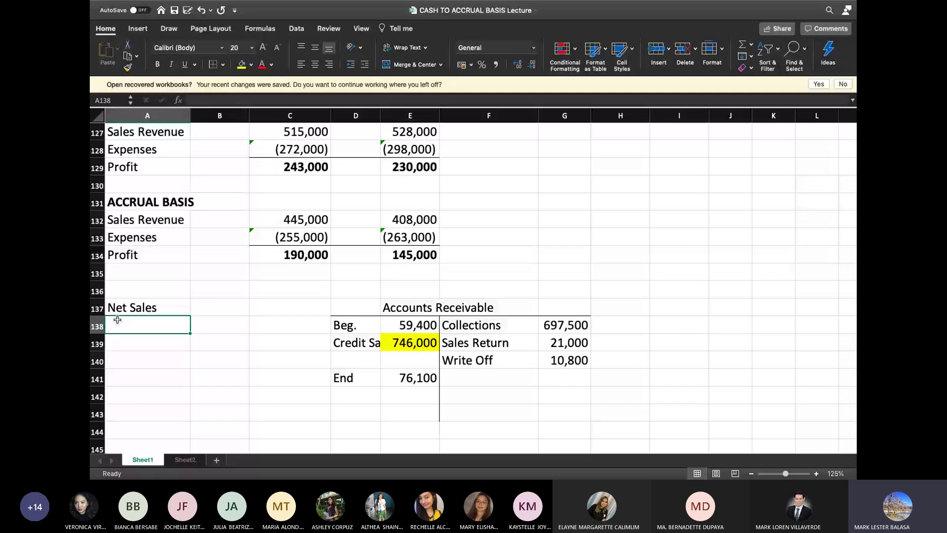
Write the computation (746,000 - 21,000) under the Net Sales label and enter 725,000 as the amount in B137.
{"action": "type", "text": "(746,000"}
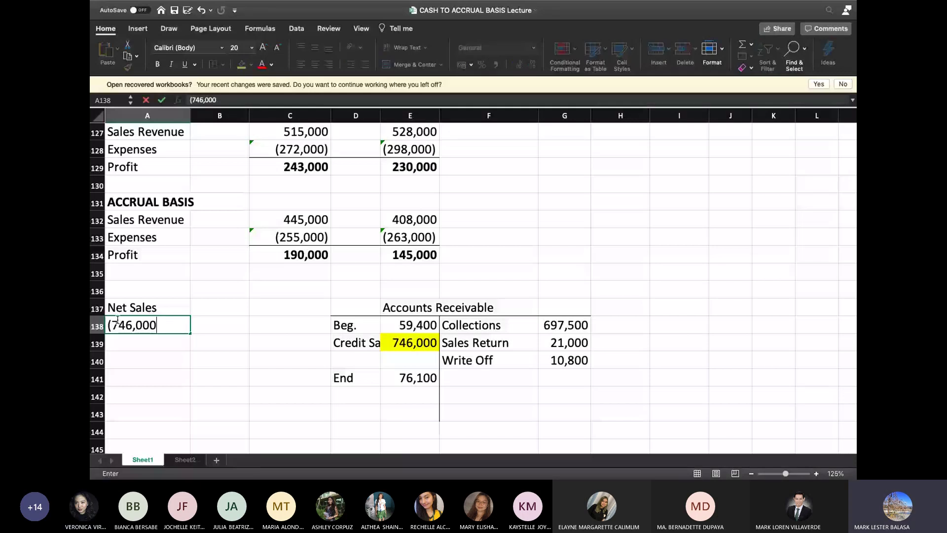
{"action": "type", "text": " - 21,000)"}
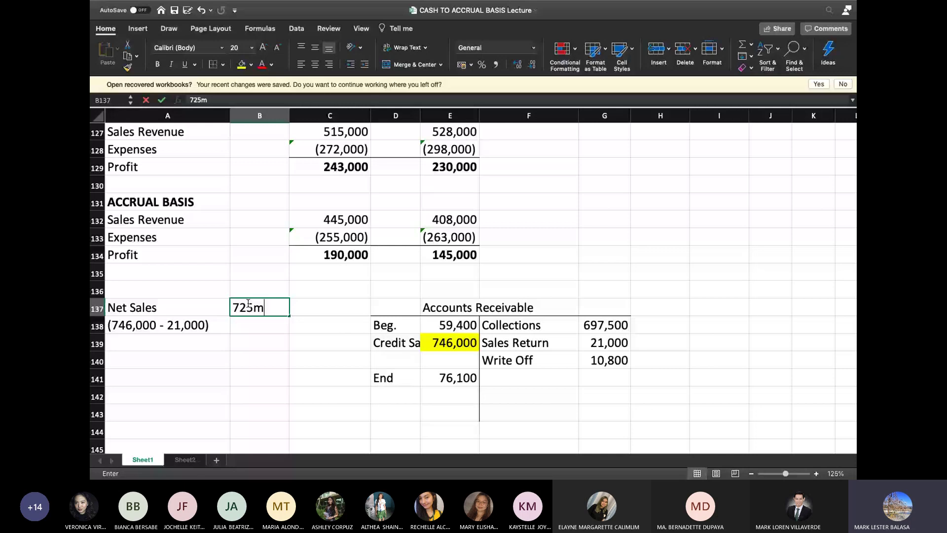
{"action": "key", "text": "BackSpace"}
{"action": "type", "text": "000"}
{"action": "left_click", "coordinate": [161, 99]}
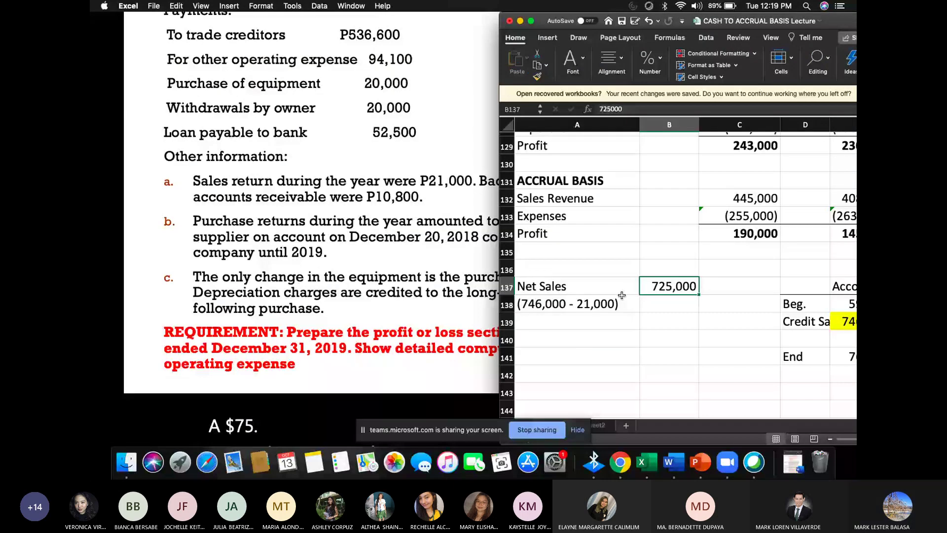
Add the label Cost of Goods Sold in A139 and consult the account balances on the problem slide.
{"action": "left_click", "coordinate": [529, 325]}
{"action": "type", "text": "Cost og"}
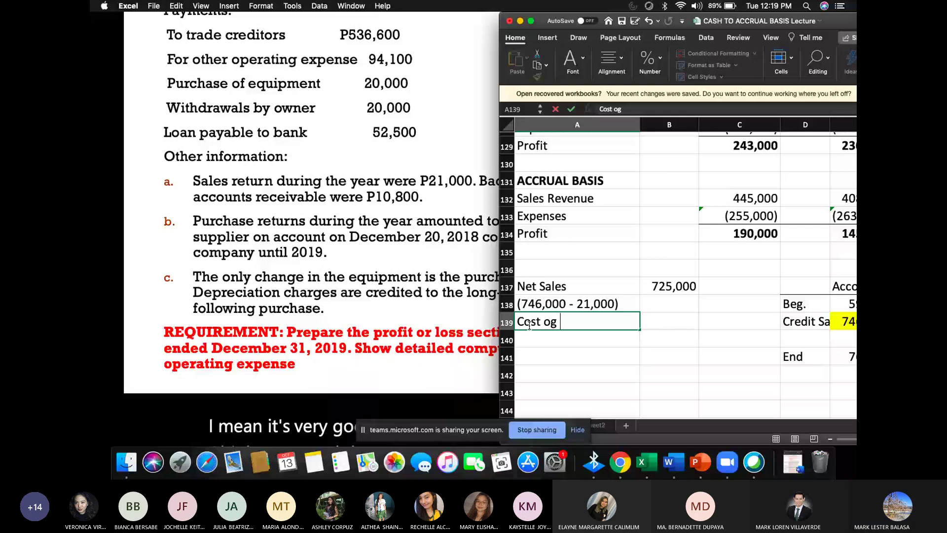
{"action": "left_click", "coordinate": [272, 315]}
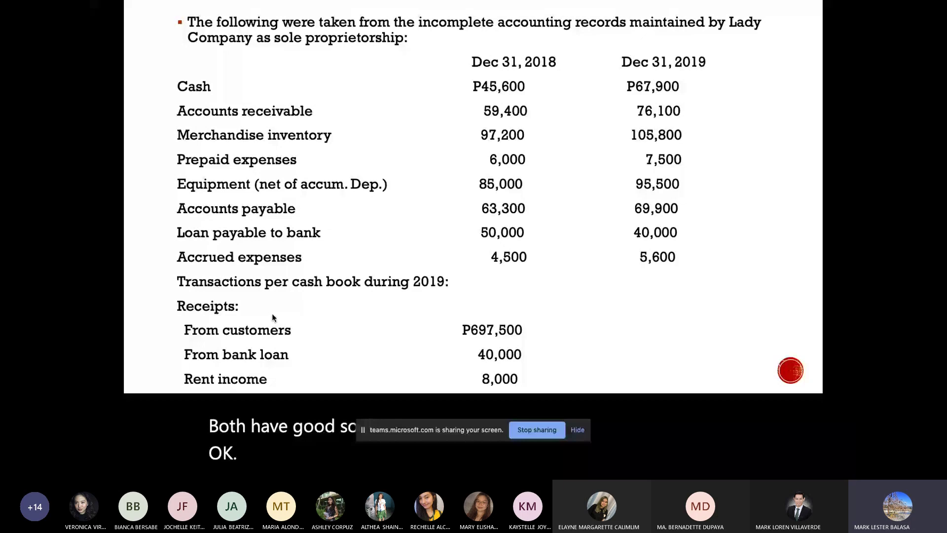
{"action": "key", "text": "super+Tab"}
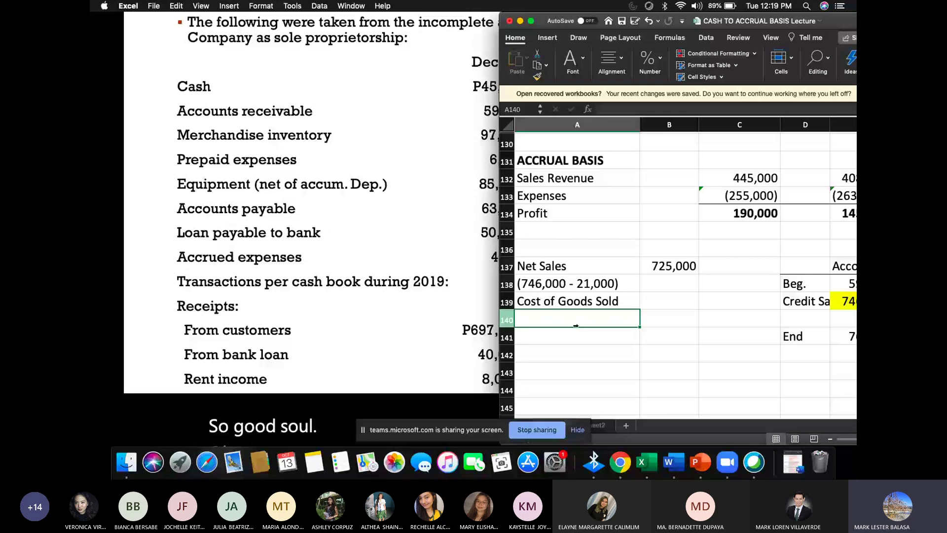
Start a new T-account below Accounts Receivable by entering the heading Accounts Payable in E144.
{"action": "scroll", "coordinate": [576, 326], "scroll_direction": "right", "scroll_amount": 4}
{"action": "scroll", "coordinate": [592, 307], "scroll_direction": "down", "scroll_amount": 2}
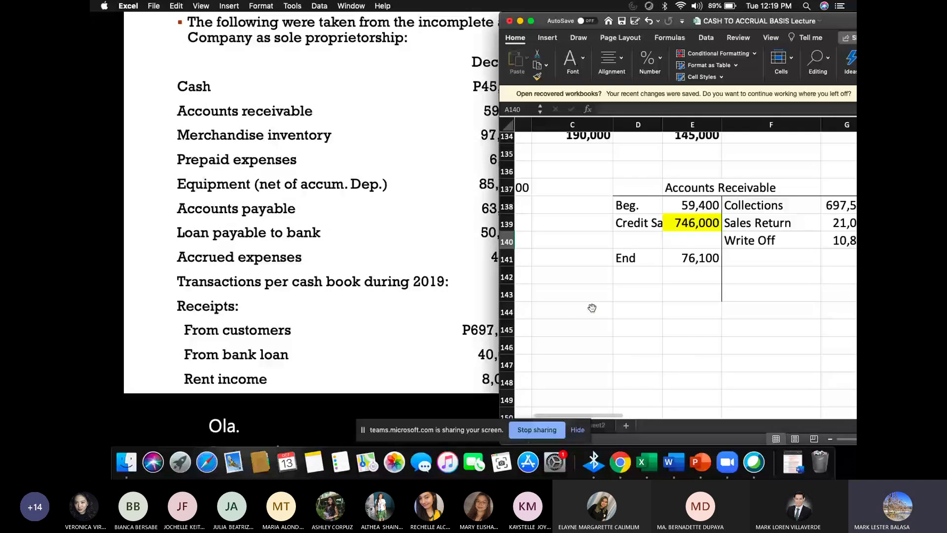
{"action": "scroll", "coordinate": [591, 308], "scroll_direction": "right", "scroll_amount": 2}
{"action": "scroll", "coordinate": [592, 307], "scroll_direction": "down", "scroll_amount": 1}
{"action": "left_click", "coordinate": [630, 295]}
{"action": "type", "text": "Accounts"}
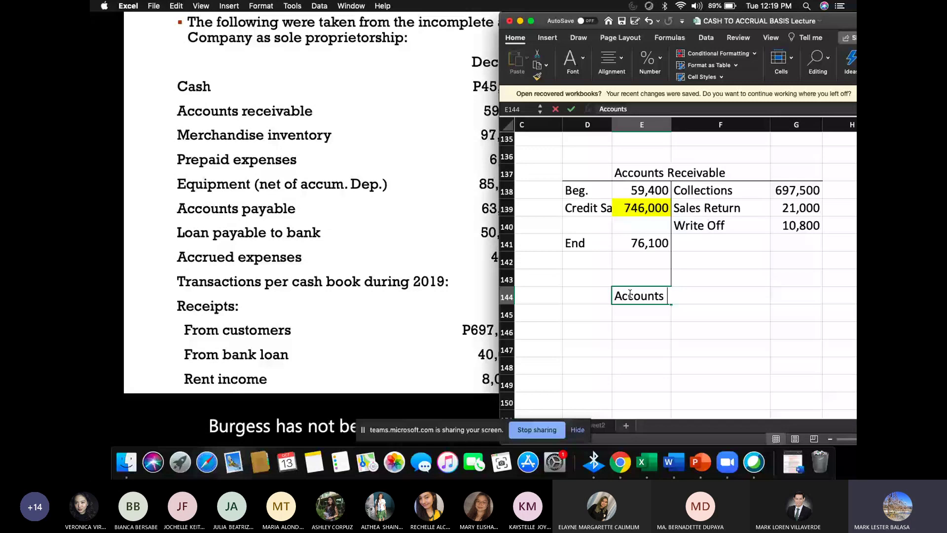
Look up the December 31, 2018 accounts payable balance on the slide and record 63,300 as Beg. on the account's credit side.
{"action": "left_click", "coordinate": [336, 215]}
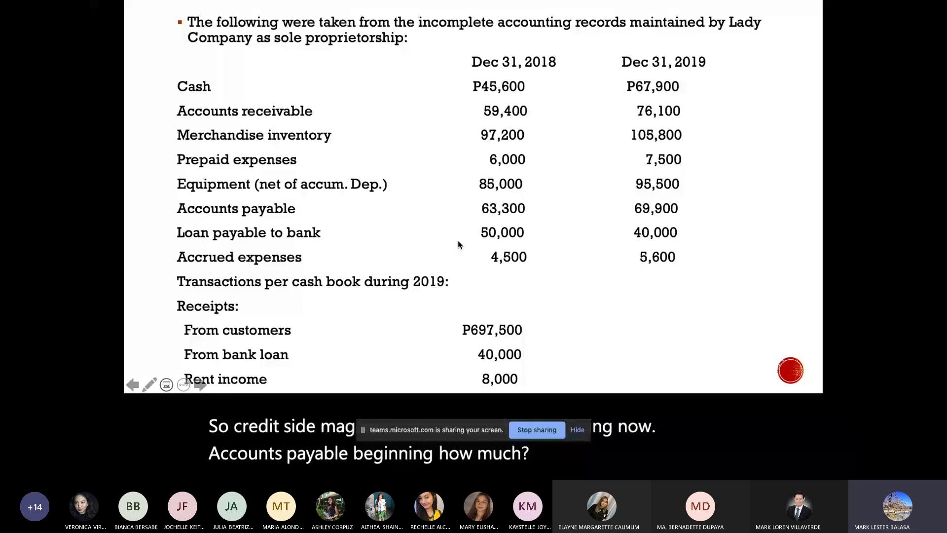
{"action": "key", "text": "super+Tab"}
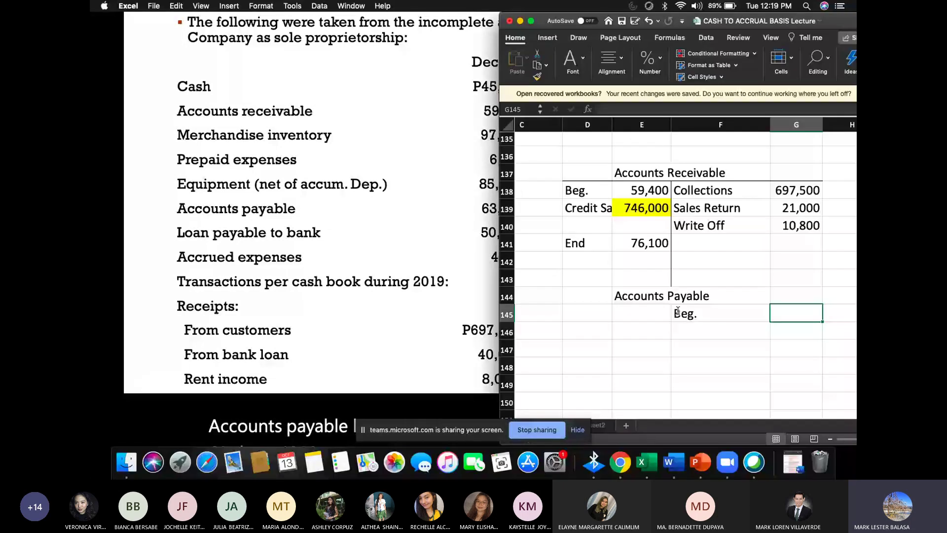
{"action": "type", "text": "63300"}
{"action": "key", "text": "Return"}
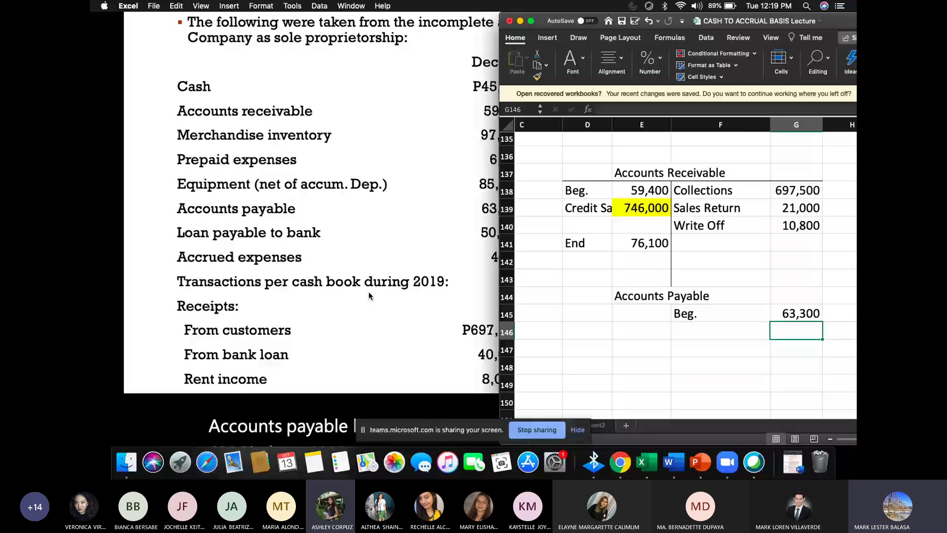
Look up the payments on the problem slide and enter 536,600 for Payment to trade creditors in E145.
{"action": "key", "text": "super+Tab"}
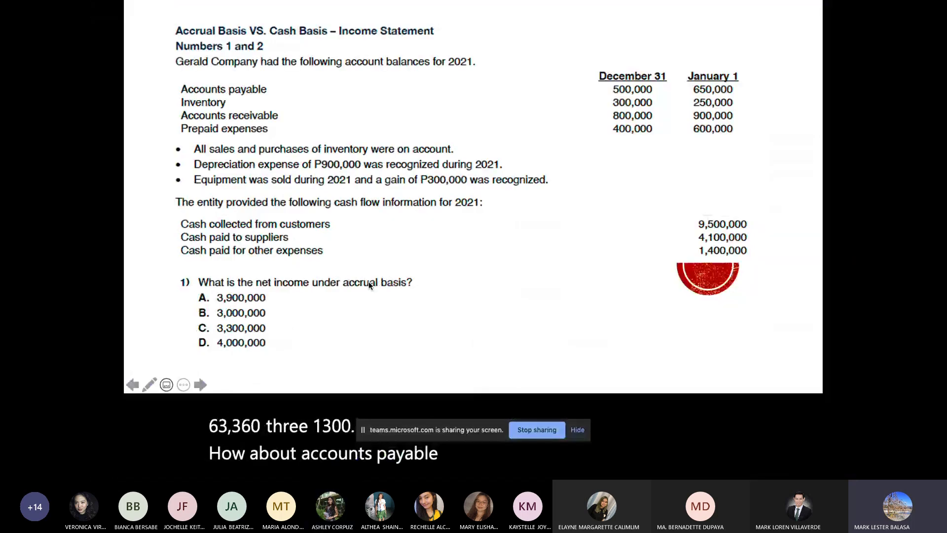
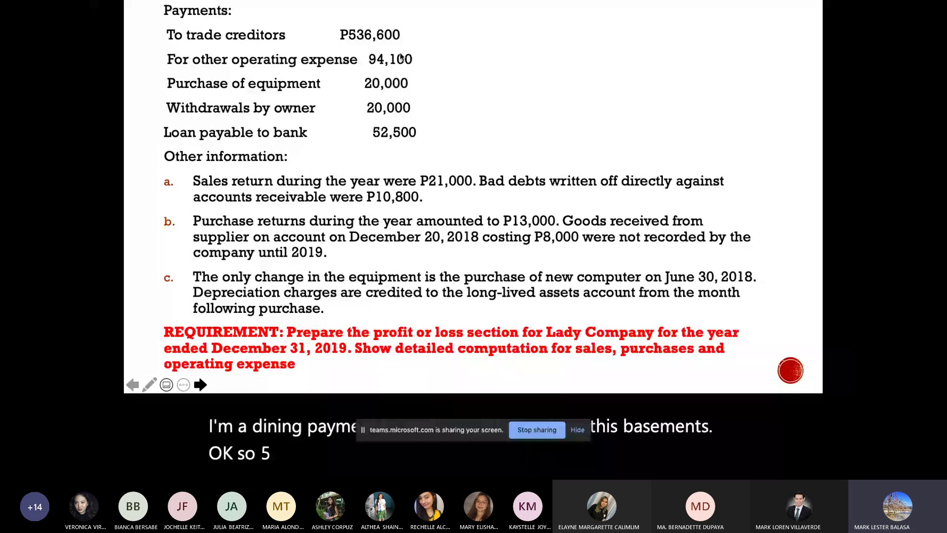
{"action": "key", "text": "super+Tab"}
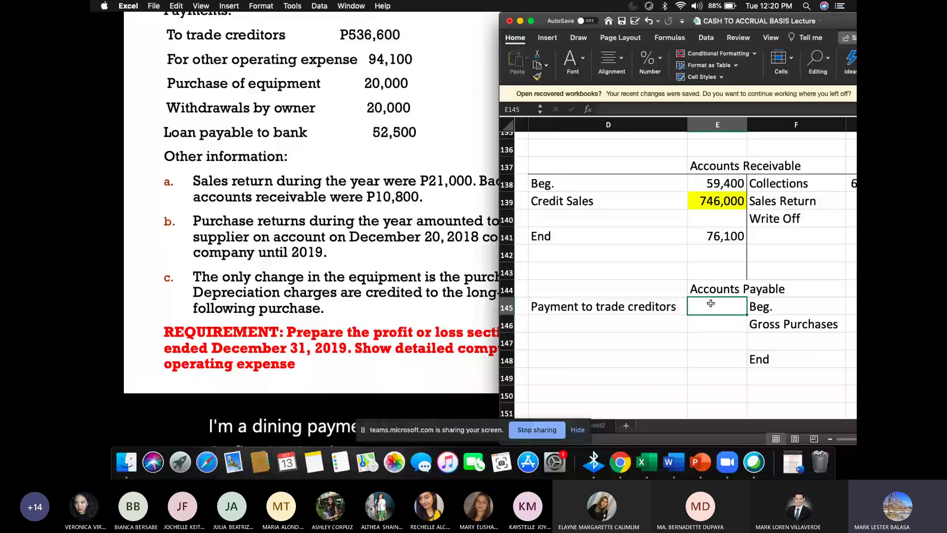
{"action": "type", "text": "536600"}
{"action": "key", "text": "Return"}
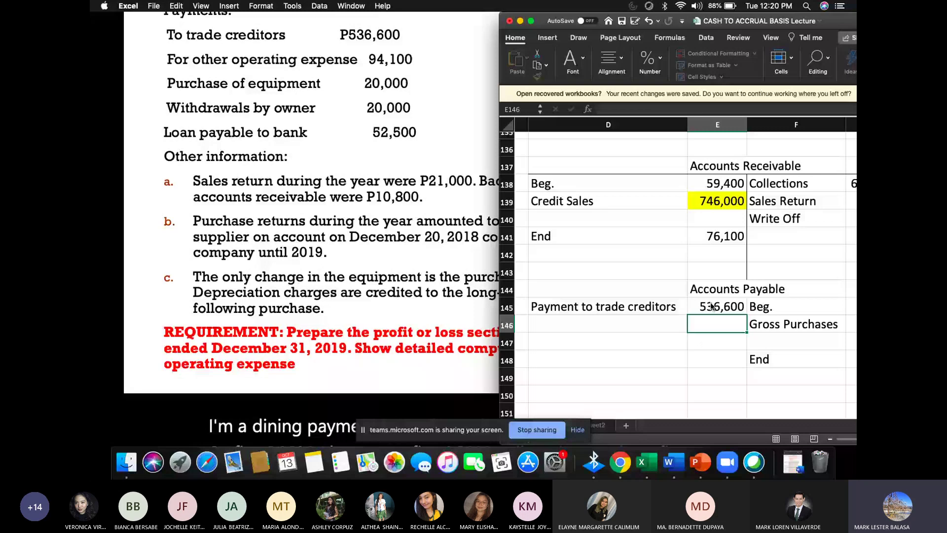
{"action": "scroll", "coordinate": [711, 307], "scroll_direction": "right", "scroll_amount": 1}
{"action": "scroll", "coordinate": [705, 301], "scroll_direction": "down", "scroll_amount": 1}
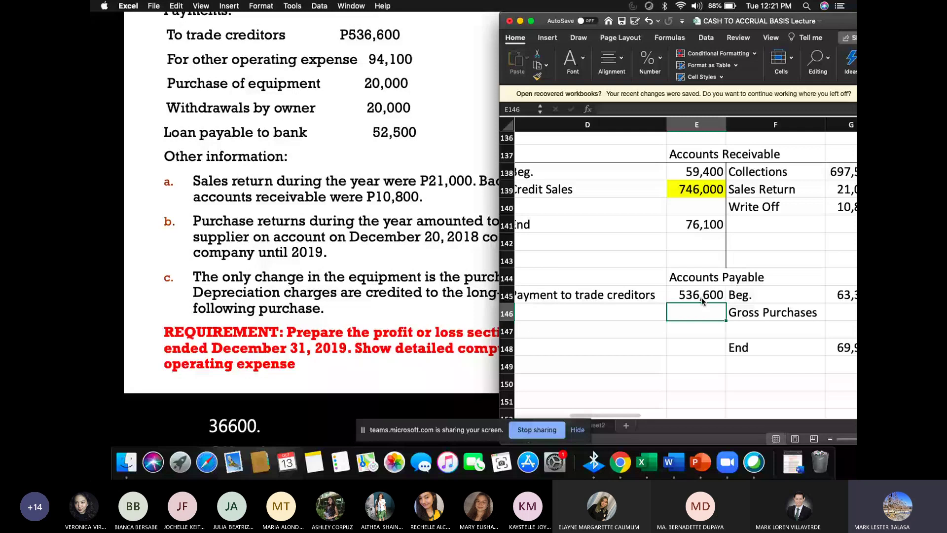
Check the purchase returns note on the slide and add a Purchase return entry of 13,000 below the payment to trade creditors.
{"action": "left_click", "coordinate": [419, 254]}
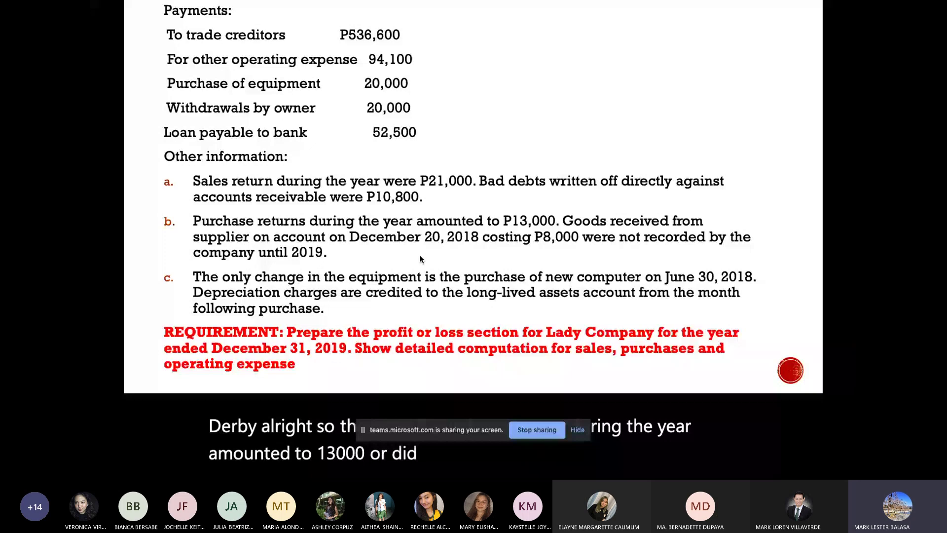
{"action": "key", "text": "super+Tab"}
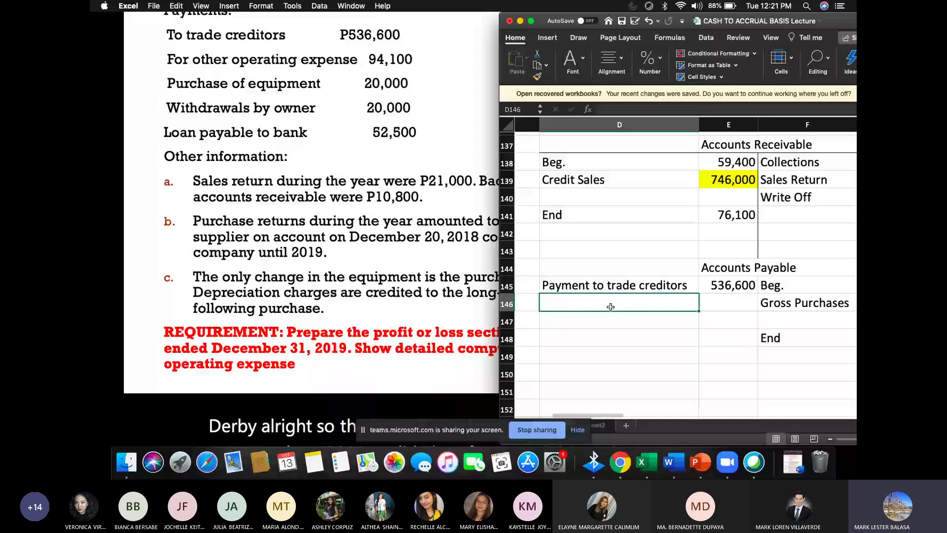
{"action": "type", "text": "Purchase return"}
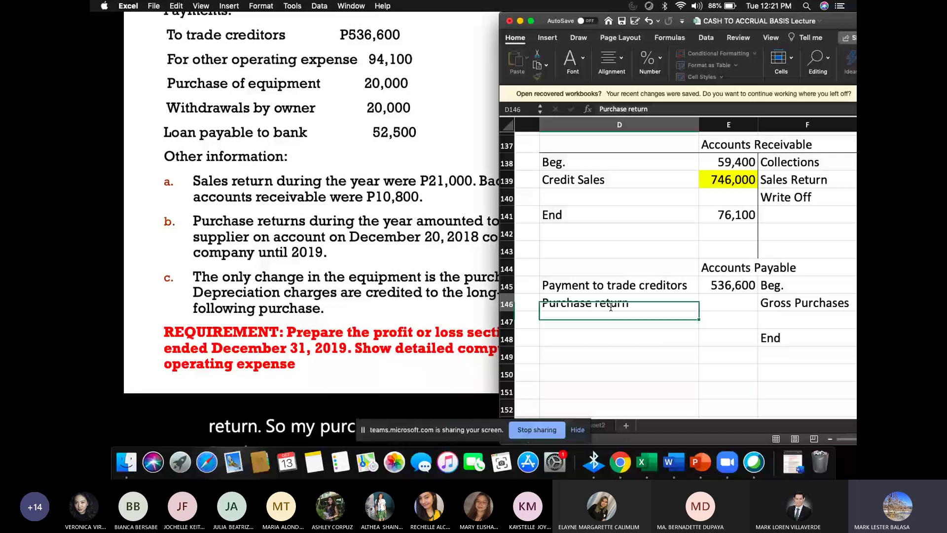
Check the unrecorded goods on the slide and enter the ending payable balance of 69,900 in G148 with 8,000 beside it.
{"action": "key", "text": "super+Tab"}
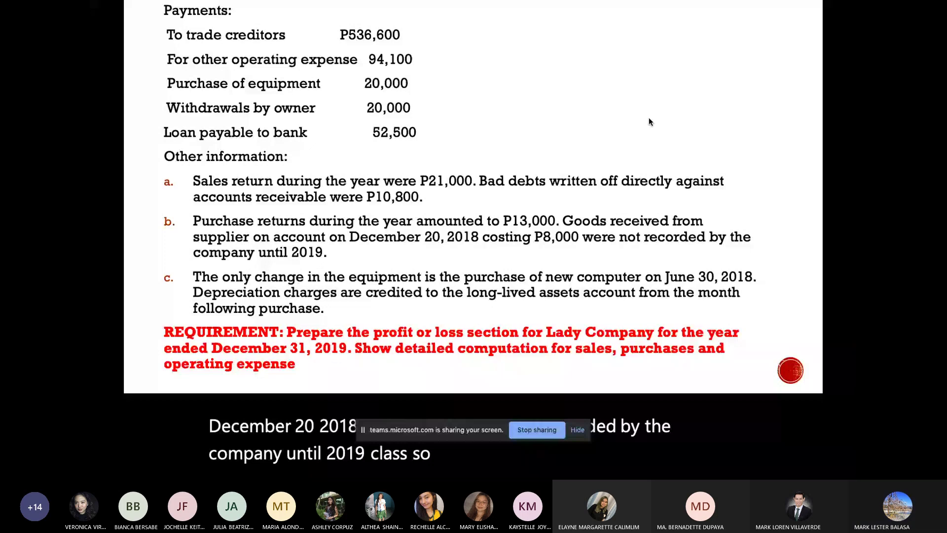
{"action": "double_click", "coordinate": [779, 334]}
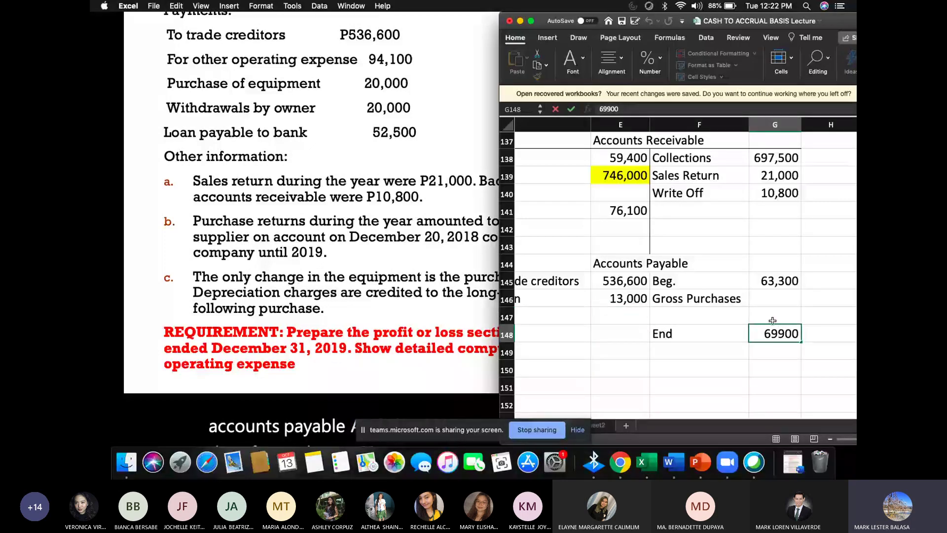
{"action": "left_click", "coordinate": [811, 333]}
{"action": "type", "text": "8,"}
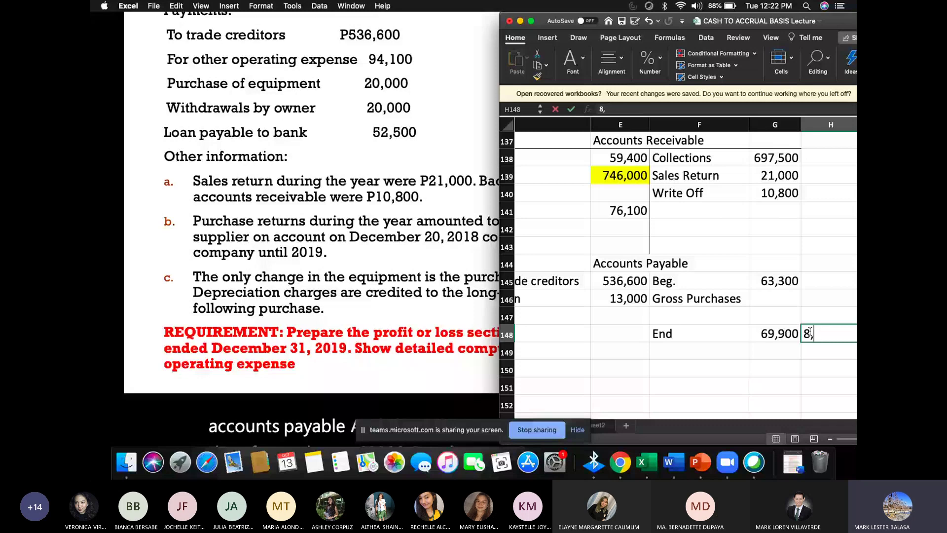
{"action": "type", "text": "000"}
{"action": "key", "text": "Return"}
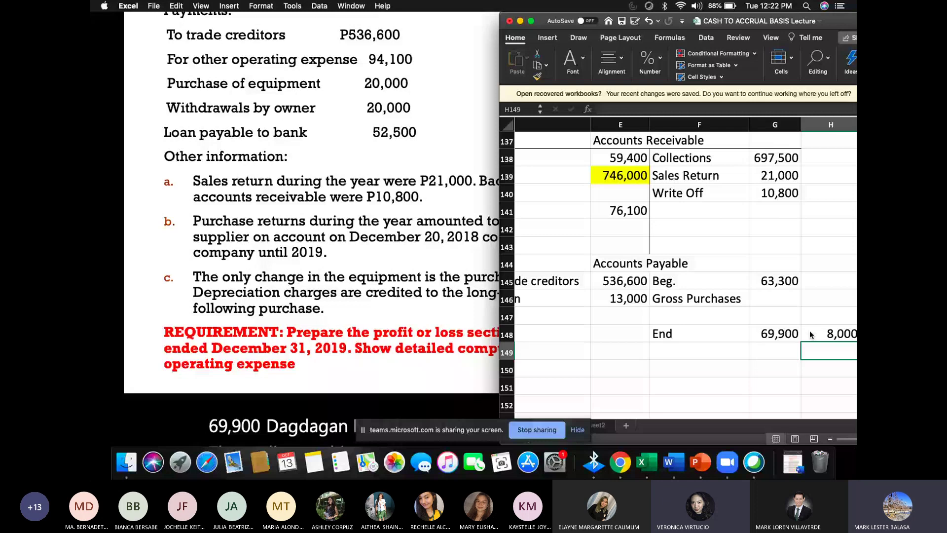
Enter the adjusted ending accounts payable balance of 77,900 in G149, below the 69,900.
{"action": "left_click", "coordinate": [765, 350]}
{"action": "type", "text": "77,90"}
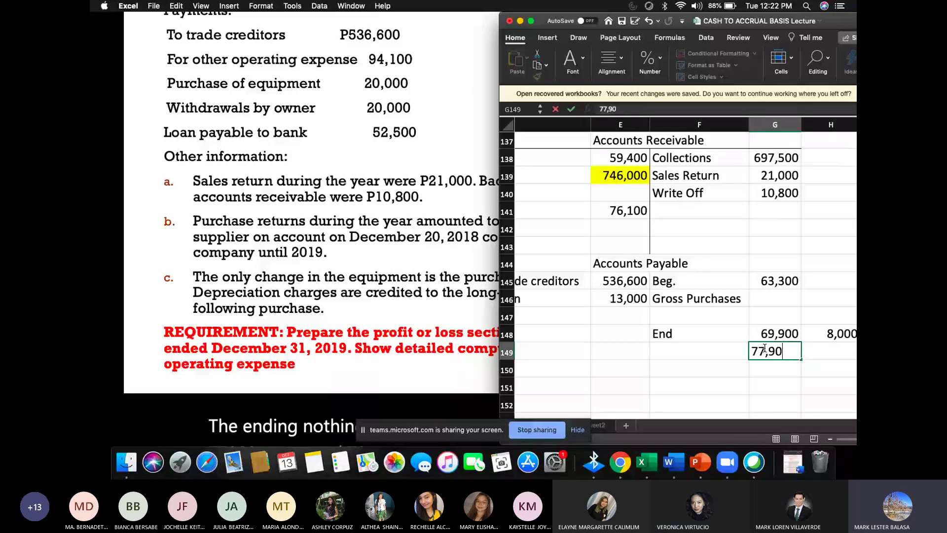
{"action": "type", "text": "0"}
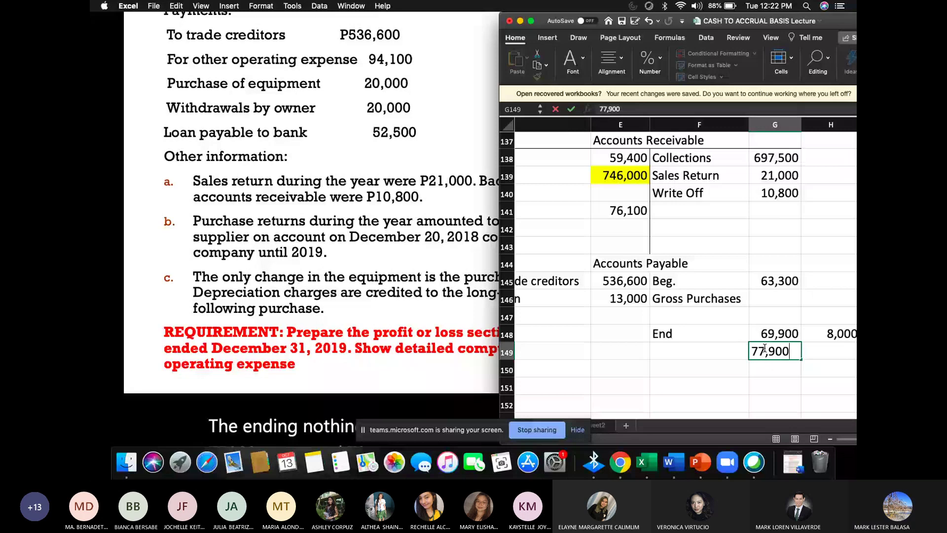
{"action": "key", "text": "Return"}
Draw the Accounts Payable T-account lines: a vertical border beside F145:F149 and a bottom border under the heading row D144:G144.
{"action": "key", "text": "ctrl+super+f"}
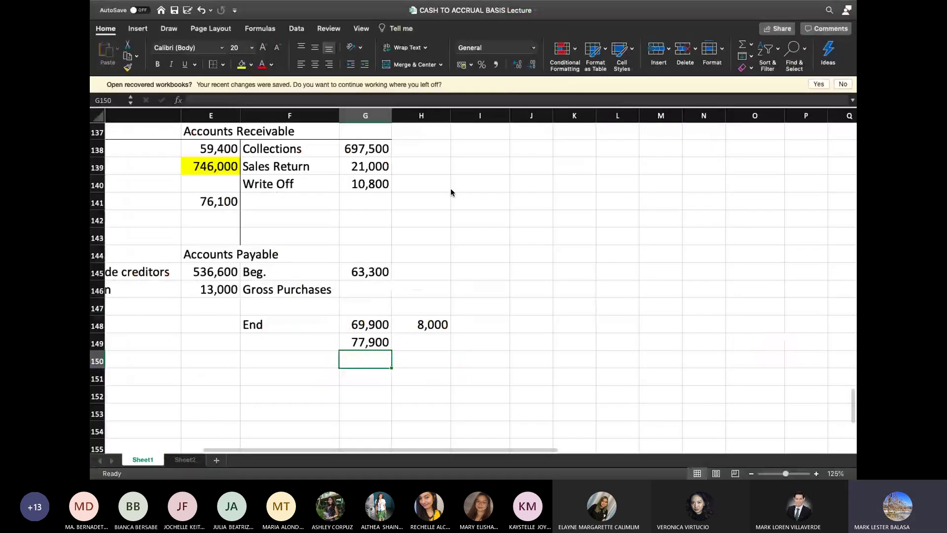
{"action": "scroll", "coordinate": [450, 192], "scroll_direction": "left", "scroll_amount": 2}
{"action": "left_click_drag", "start_coordinate": [370, 275], "coordinate": [370, 341]}
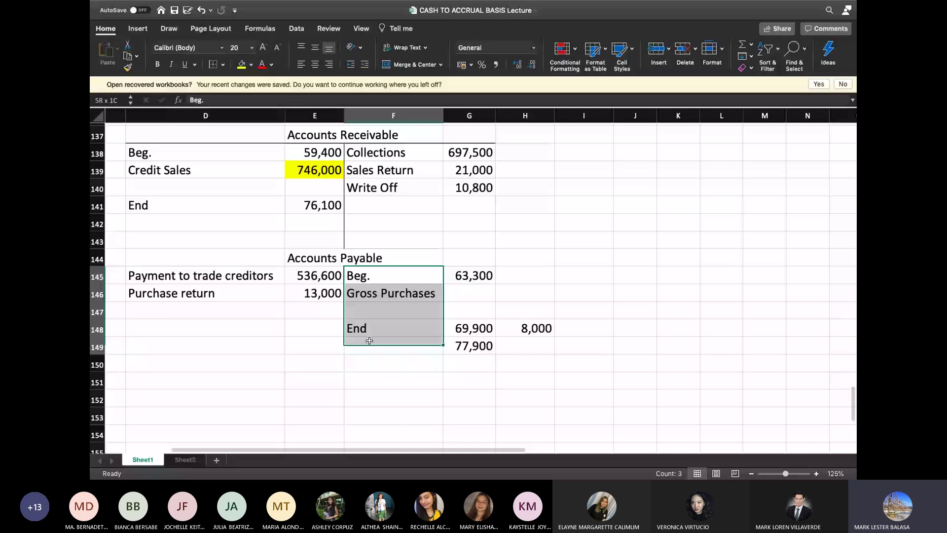
{"action": "left_click_drag", "start_coordinate": [207, 258], "coordinate": [458, 259]}
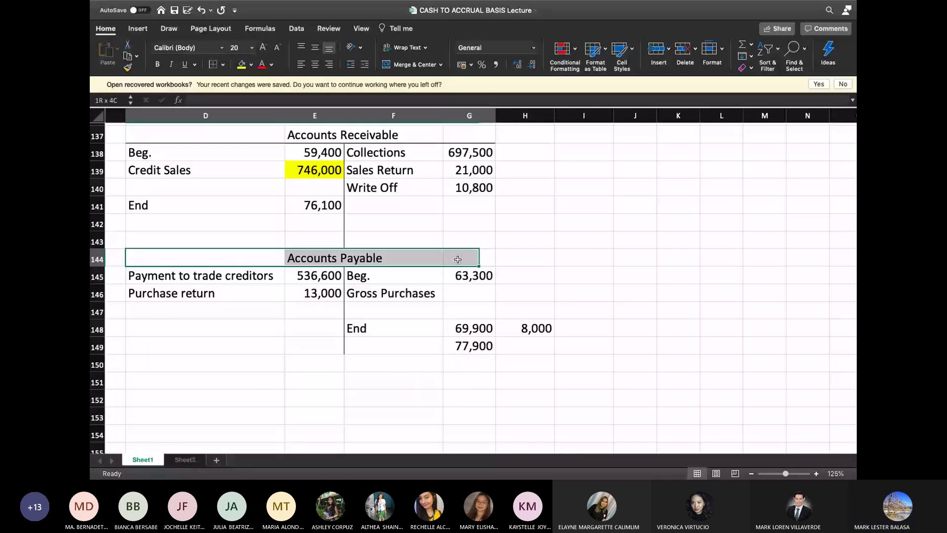
{"action": "left_click", "coordinate": [223, 65]}
{"action": "left_click", "coordinate": [231, 92]}
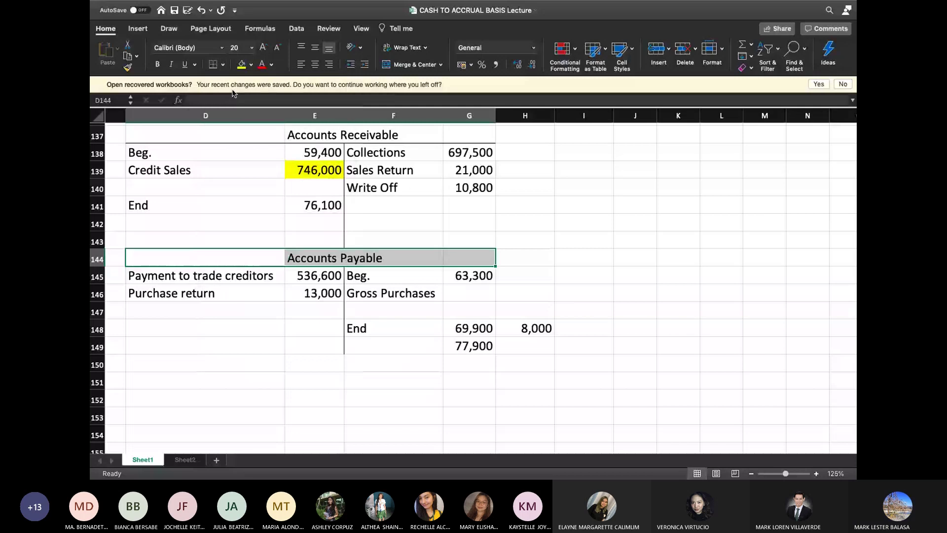
{"action": "left_click", "coordinate": [520, 345]}
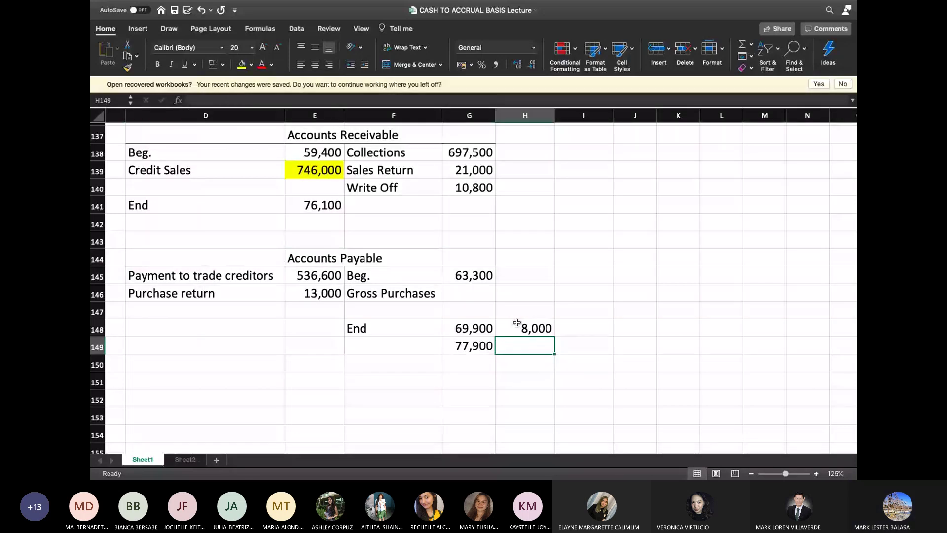
Change the 8,000 in H148 to text reading +8,000 so it shows as an addition to the ending balance.
{"action": "double_click", "coordinate": [516, 323]}
{"action": "type", "text": "+"}
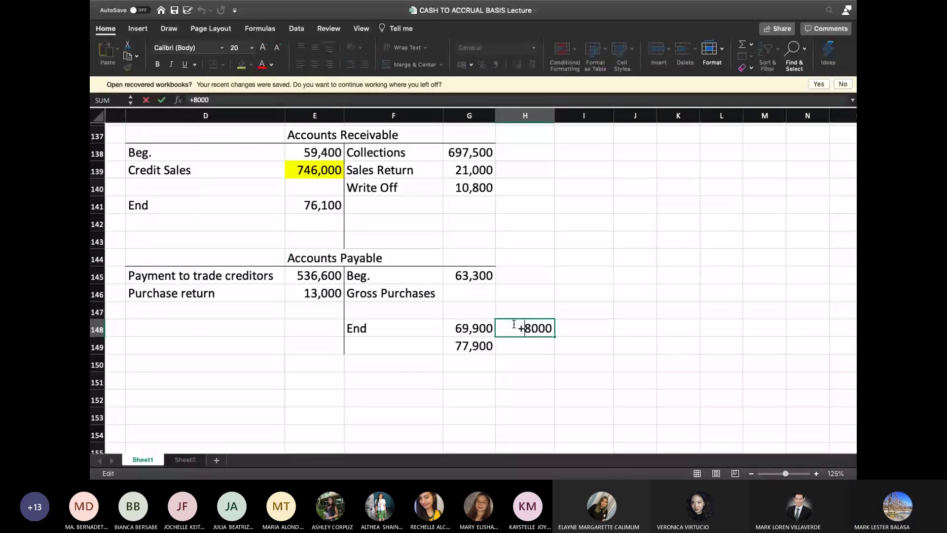
{"action": "key", "text": "Return"}
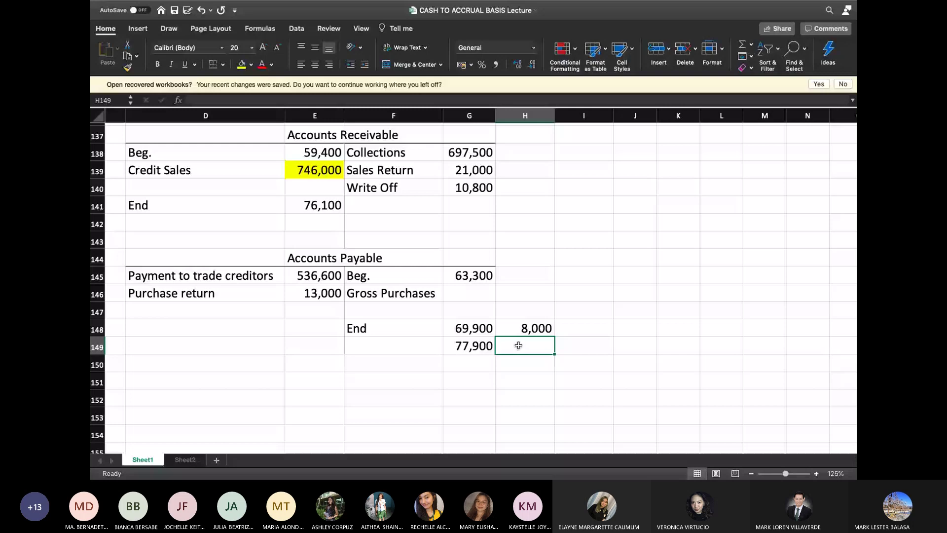
{"action": "double_click", "coordinate": [514, 328]}
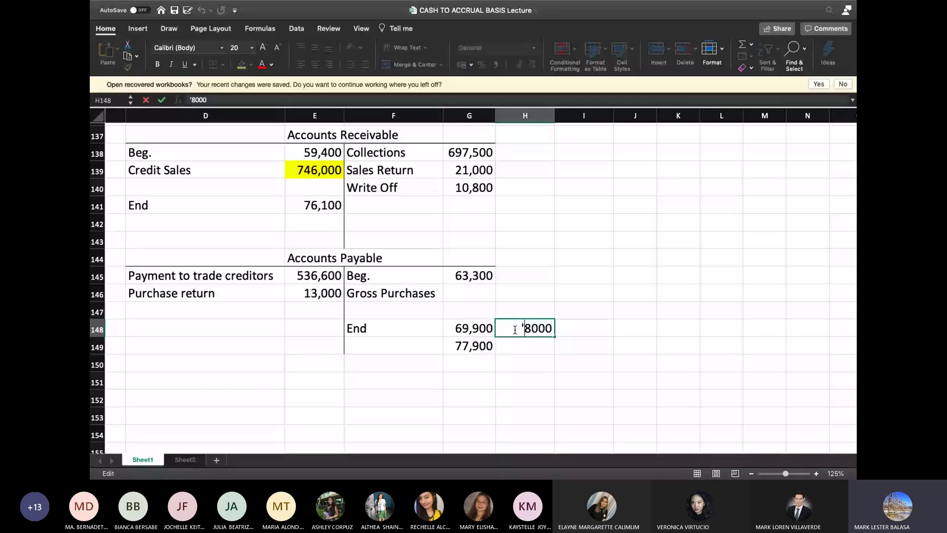
{"action": "type", "text": "+"}
{"action": "left_click", "coordinate": [542, 344]}
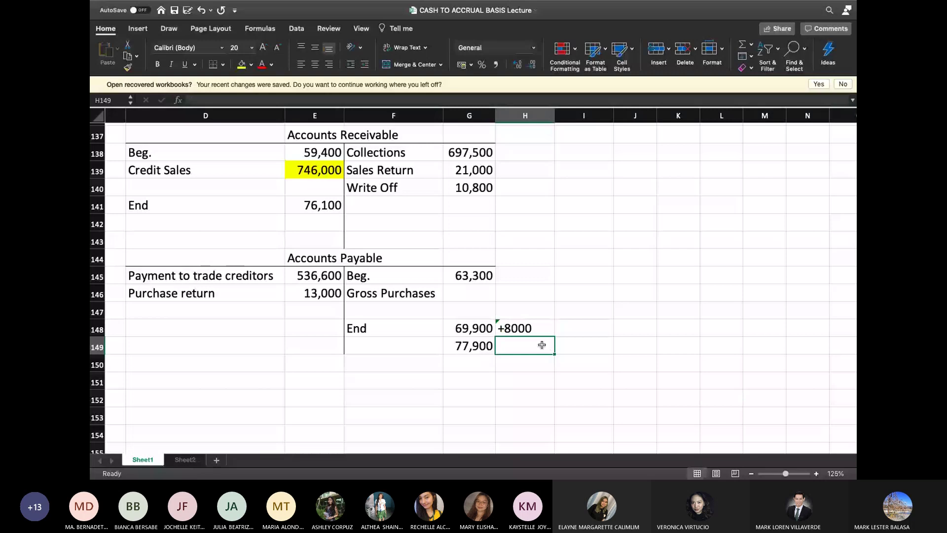
{"action": "left_click", "coordinate": [513, 326]}
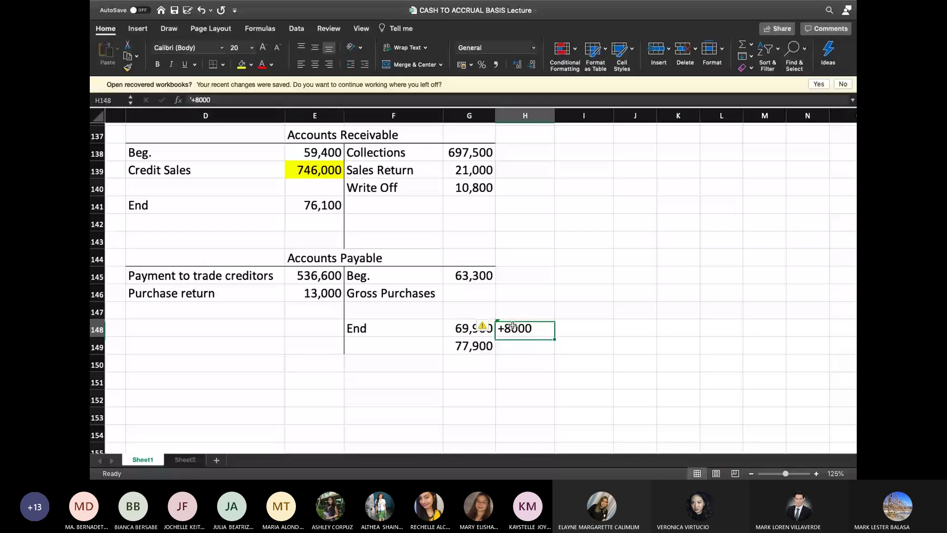
{"action": "key", "text": "Return"}
Reduce the Payment to trade creditors label to font size 14 and fit column D's width to its contents.
{"action": "scroll", "coordinate": [382, 387], "scroll_direction": "left", "scroll_amount": 2}
{"action": "left_click", "coordinate": [251, 285]}
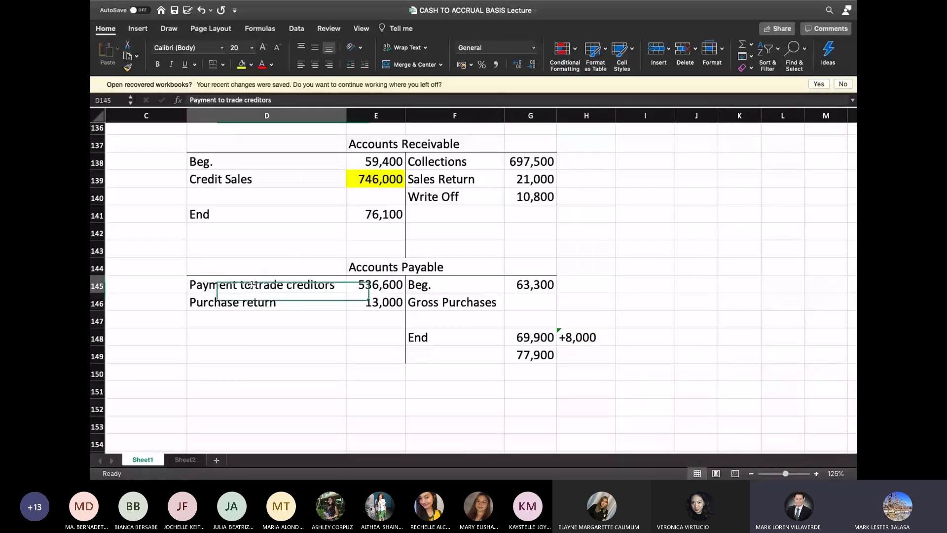
{"action": "left_click", "coordinate": [238, 47]}
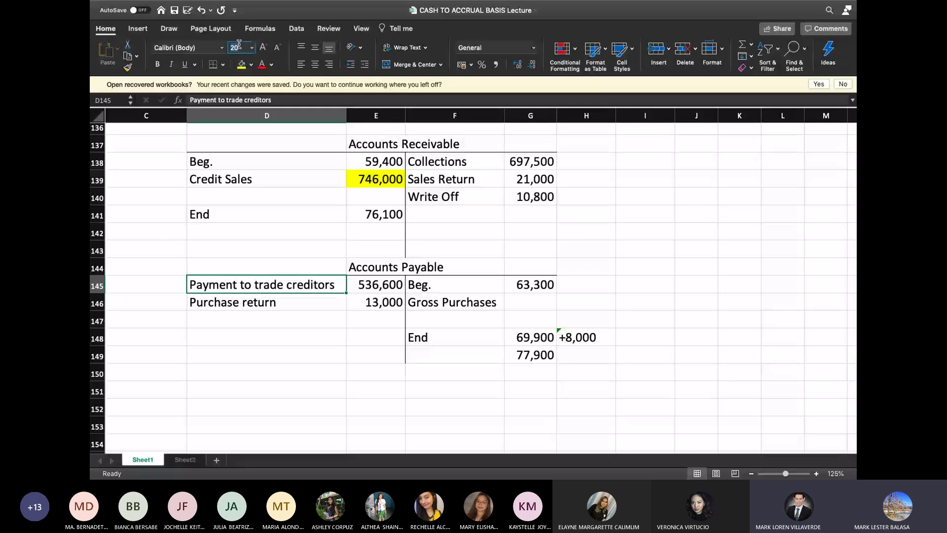
{"action": "type", "text": "14"}
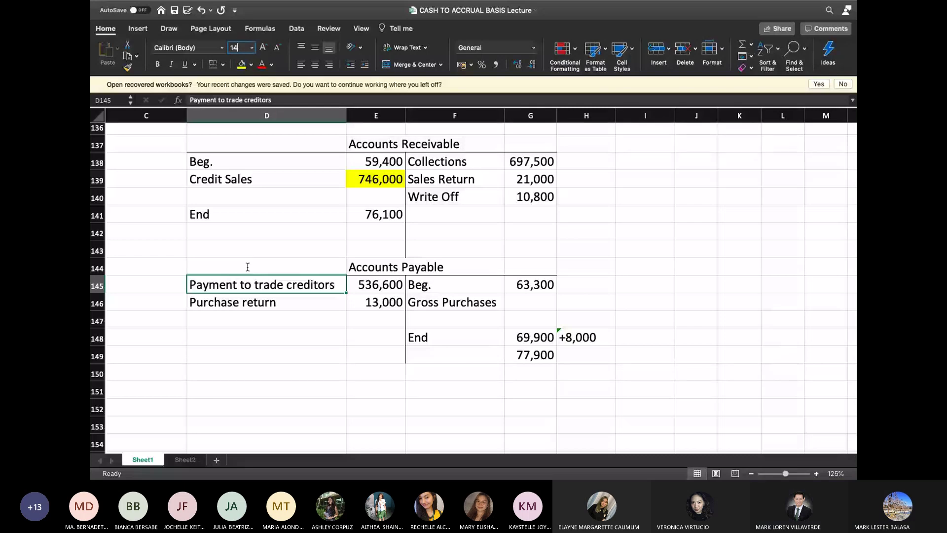
{"action": "key", "text": "Return"}
{"action": "double_click", "coordinate": [345, 114]}
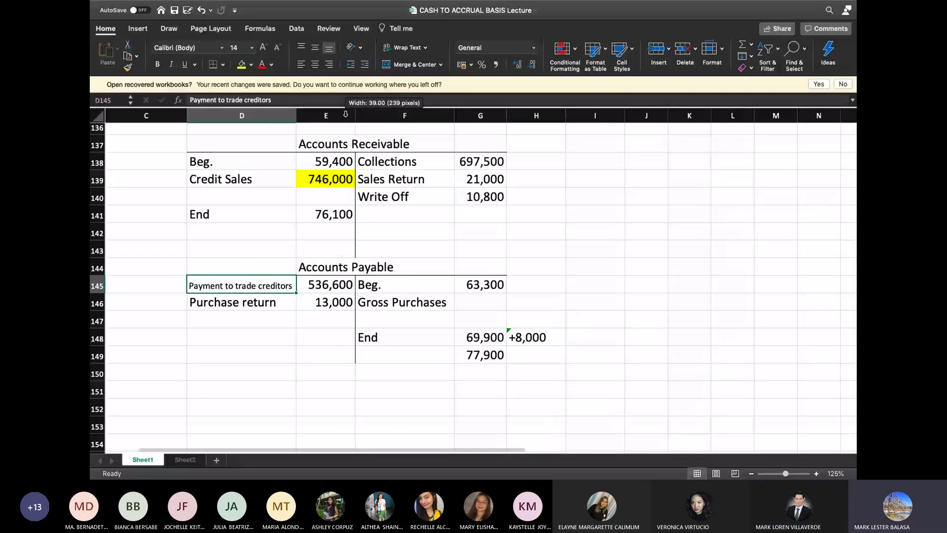
Enter 564,200 as Gross Purchases in G146 on the credit side of Accounts Payable.
{"action": "left_click", "coordinate": [323, 389]}
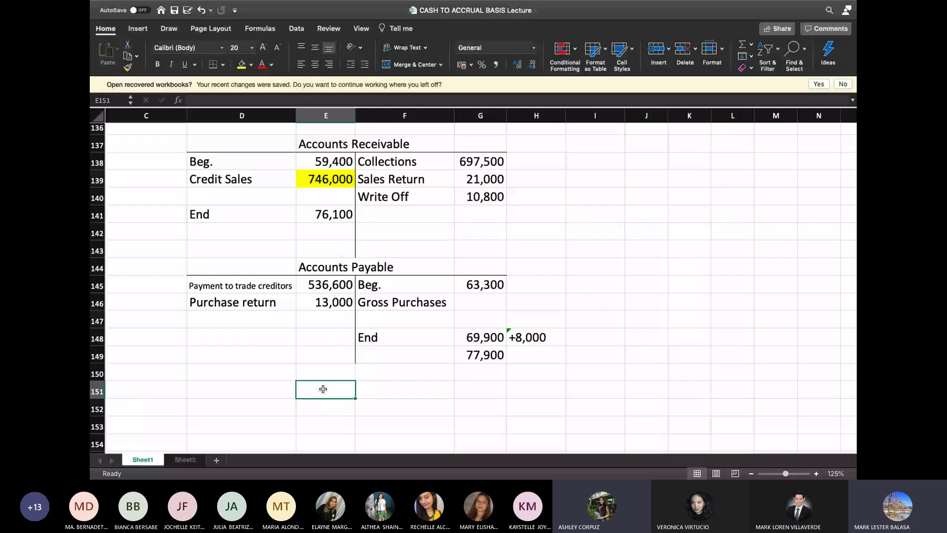
{"action": "left_click", "coordinate": [465, 305]}
{"action": "type", "text": "56"}
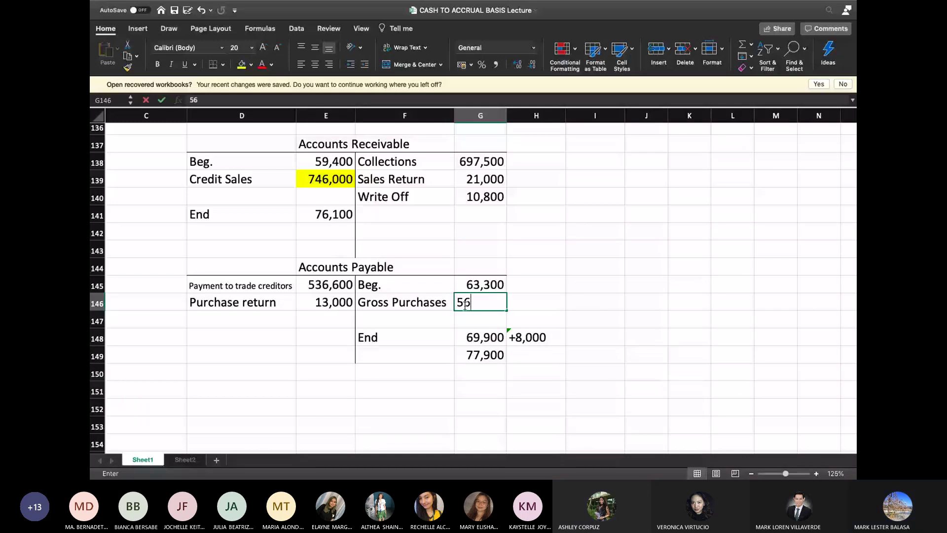
{"action": "type", "text": "4"}
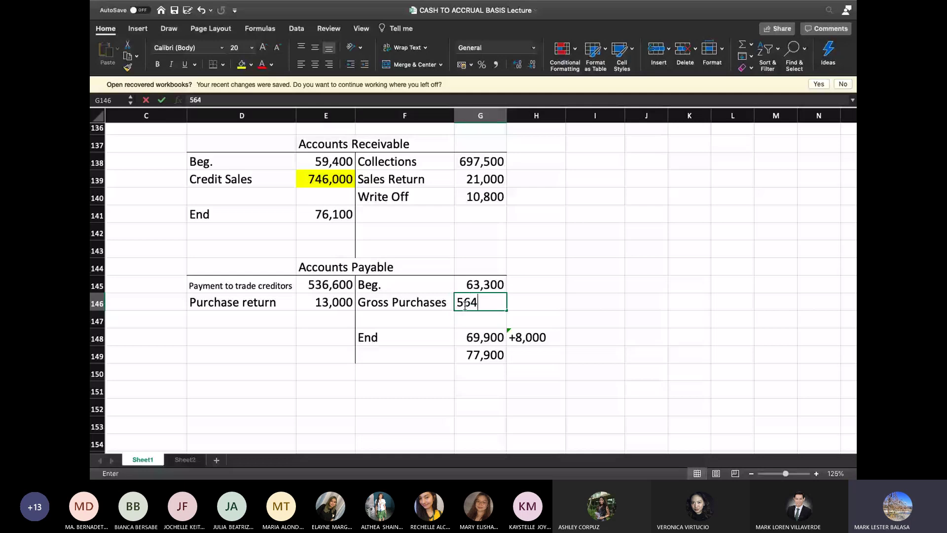
{"action": "type", "text": ",200"}
{"action": "key", "text": "Return"}
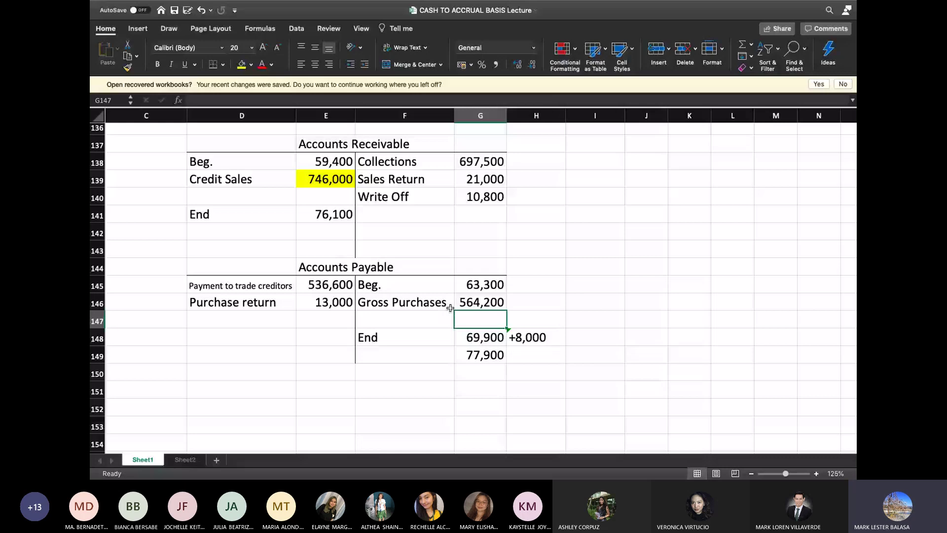
Add the label "Beg, Inv." in A140 under Cost of Goods Sold.
{"action": "scroll", "coordinate": [122, 256], "scroll_direction": "up", "scroll_amount": 3}
{"action": "scroll", "coordinate": [121, 256], "scroll_direction": "left", "scroll_amount": 2}
{"action": "left_click", "coordinate": [122, 256]}
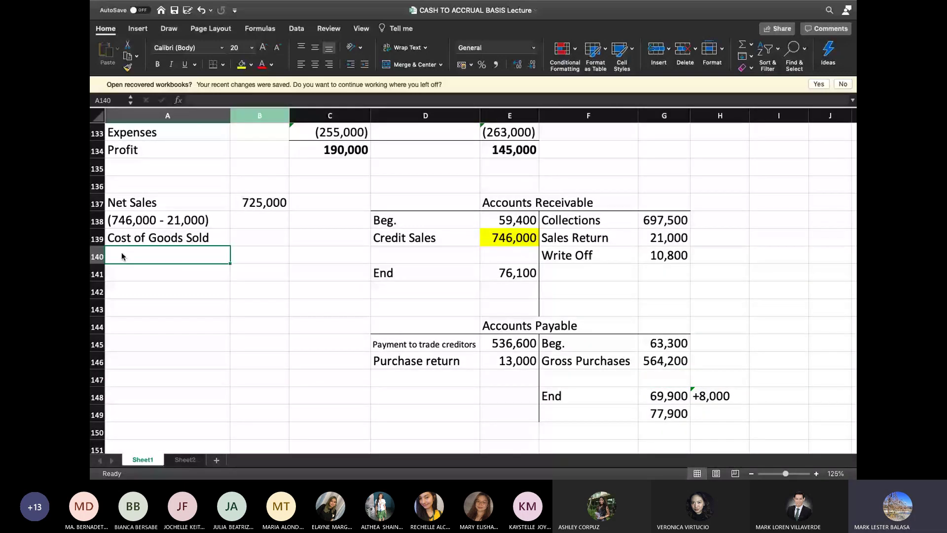
{"action": "type", "text": "Be"}
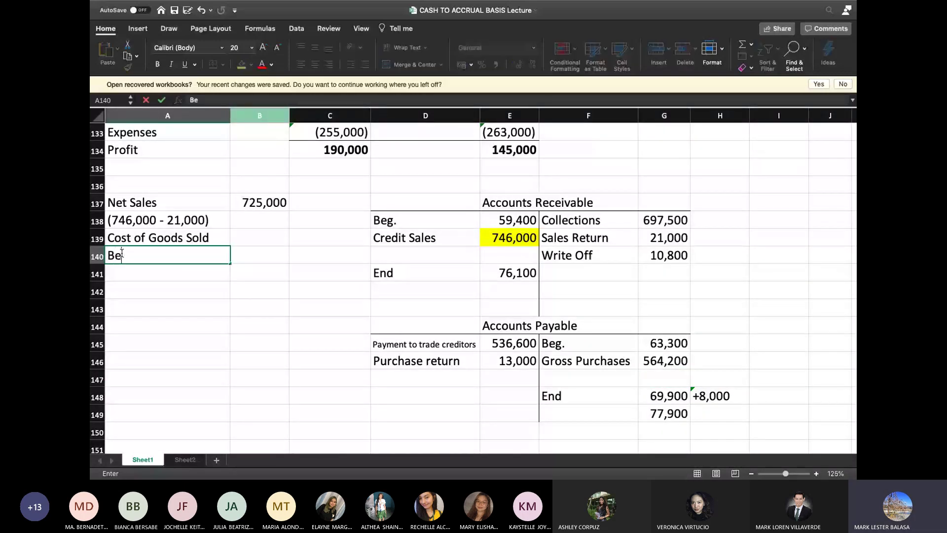
{"action": "type", "text": "g, Inv."}
{"action": "left_click", "coordinate": [259, 309]}
Move the net sales amount of 725,000 from B137 to C137.
{"action": "left_click", "coordinate": [265, 203]}
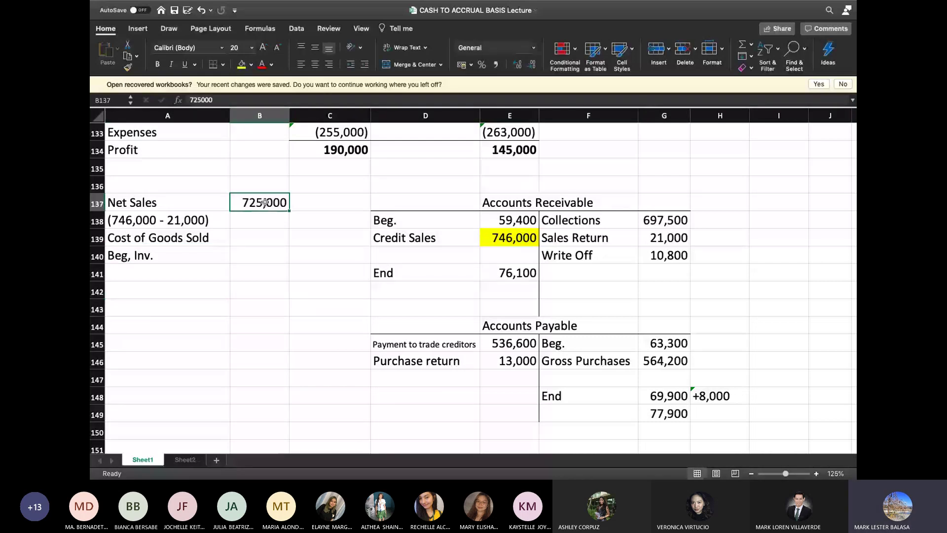
{"action": "key", "text": "super+c"}
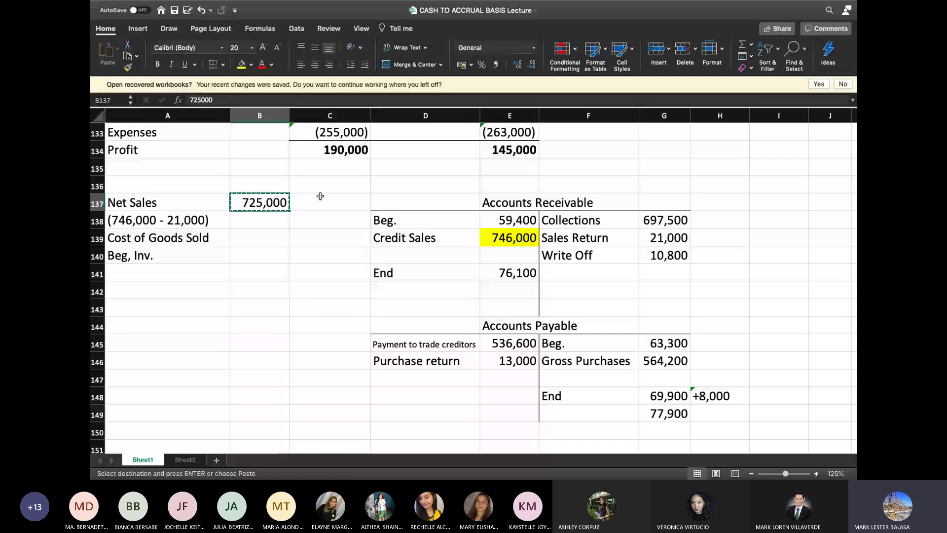
{"action": "left_click", "coordinate": [320, 196]}
{"action": "key", "text": "super+v"}
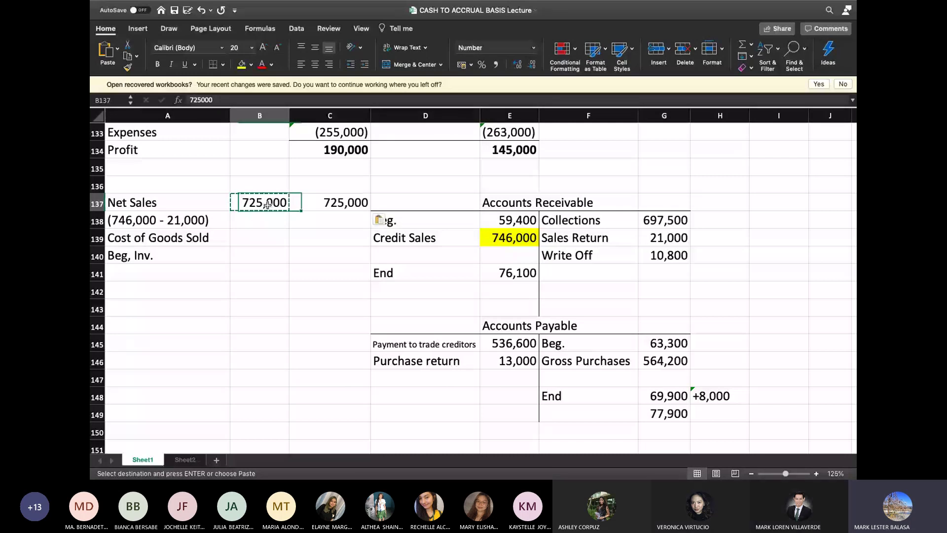
Look up the December 31, 2018 merchandise inventory on the slide and enter 97,200 in B140 as beginning inventory.
{"action": "key", "text": "super+Tab"}
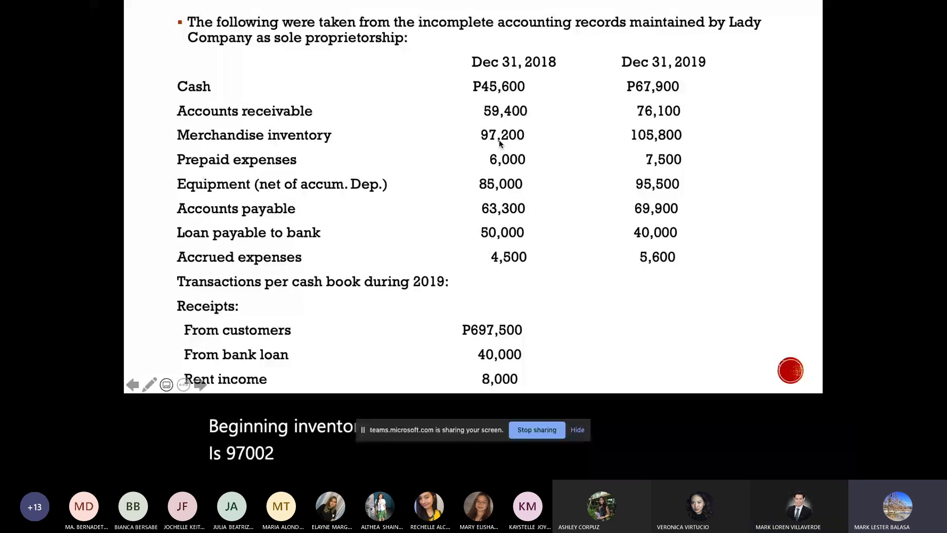
{"action": "key", "text": "super+Tab"}
{"action": "type", "text": "97"}
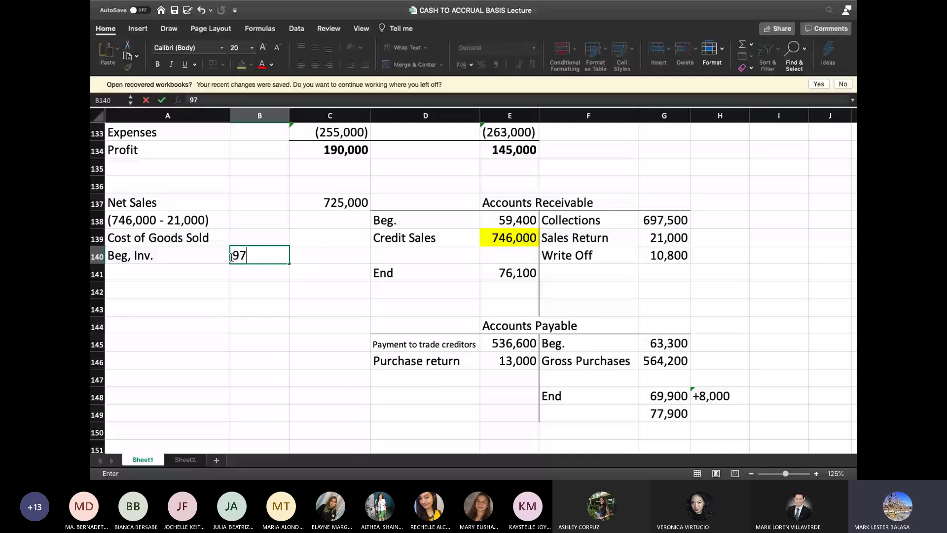
{"action": "type", "text": ",200"}
{"action": "key", "text": "Return"}
Add the label "Net Purchases" in A141 with its computation "(564,200 - 13,000)" in A142.
{"action": "key", "text": "Left"}
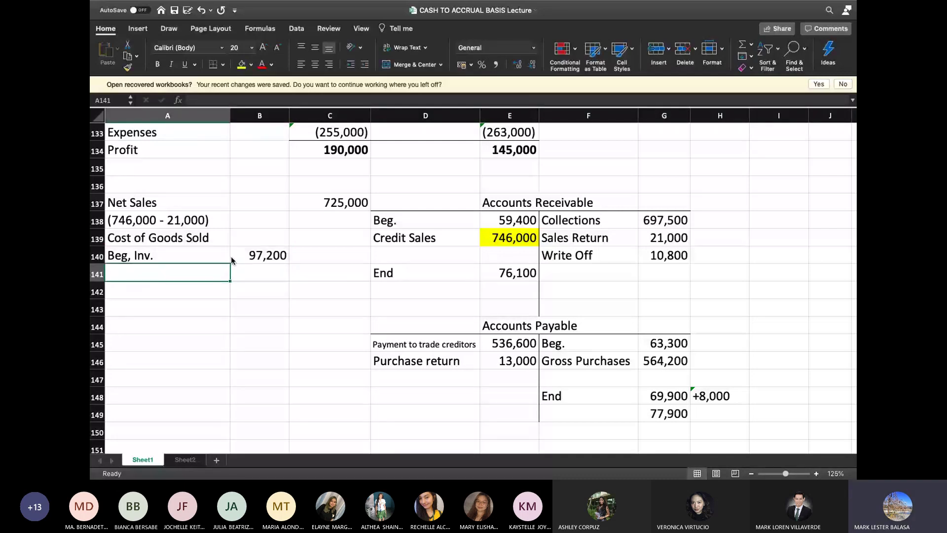
{"action": "type", "text": "Net Purchase"}
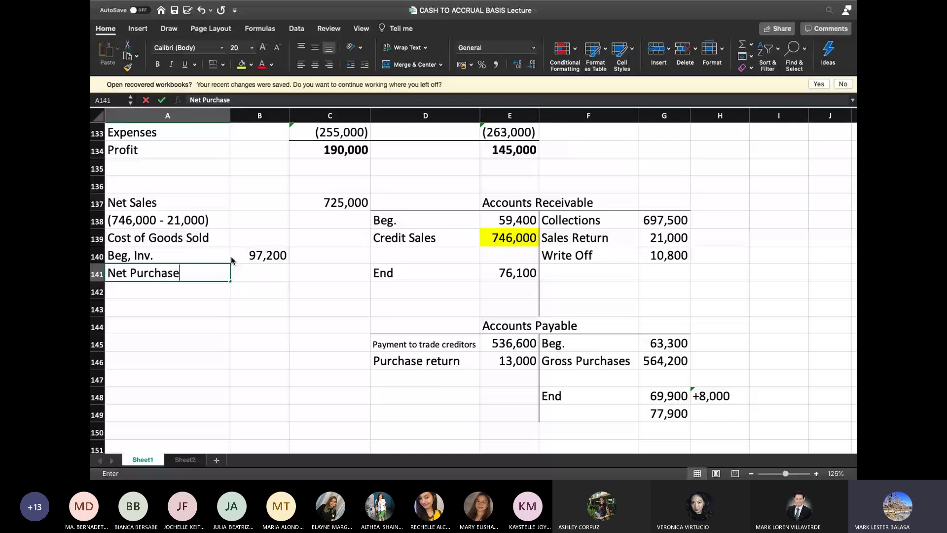
{"action": "type", "text": "s"}
{"action": "key", "text": "Return"}
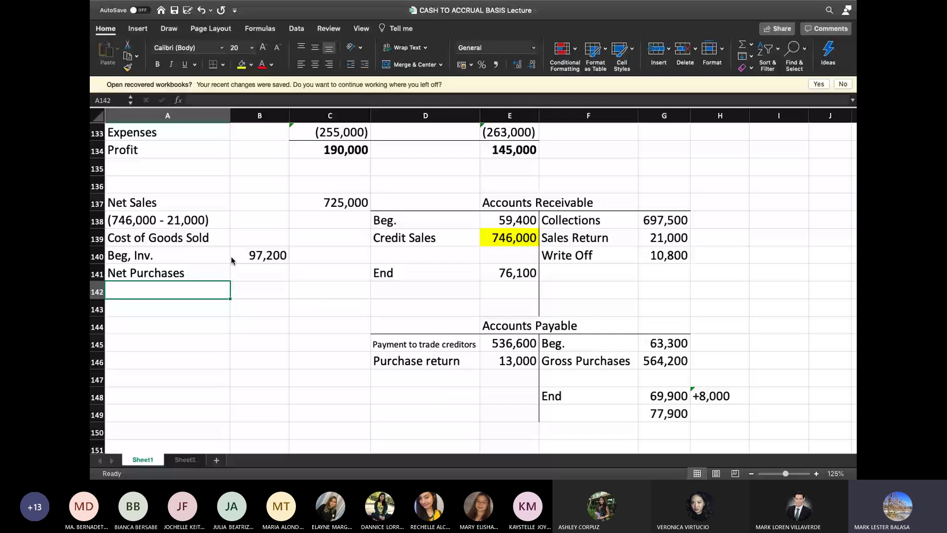
{"action": "type", "text": "(564"}
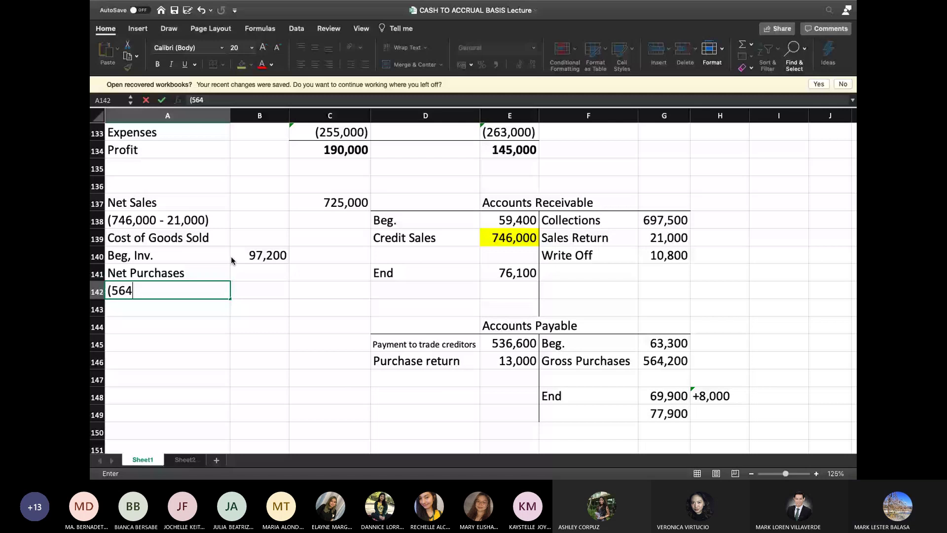
{"action": "type", "text": ",200 - 13"}
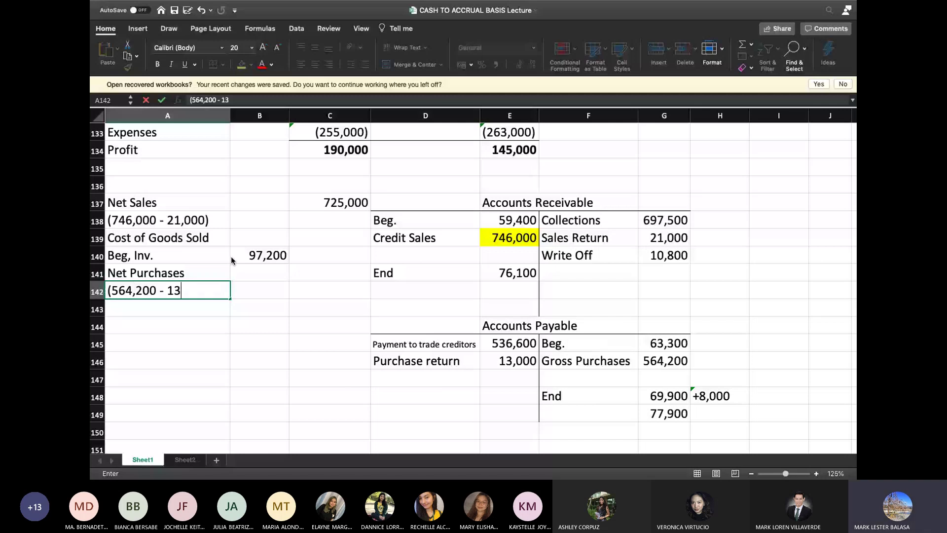
{"action": "type", "text": ",000)"}
{"action": "key", "text": "Return"}
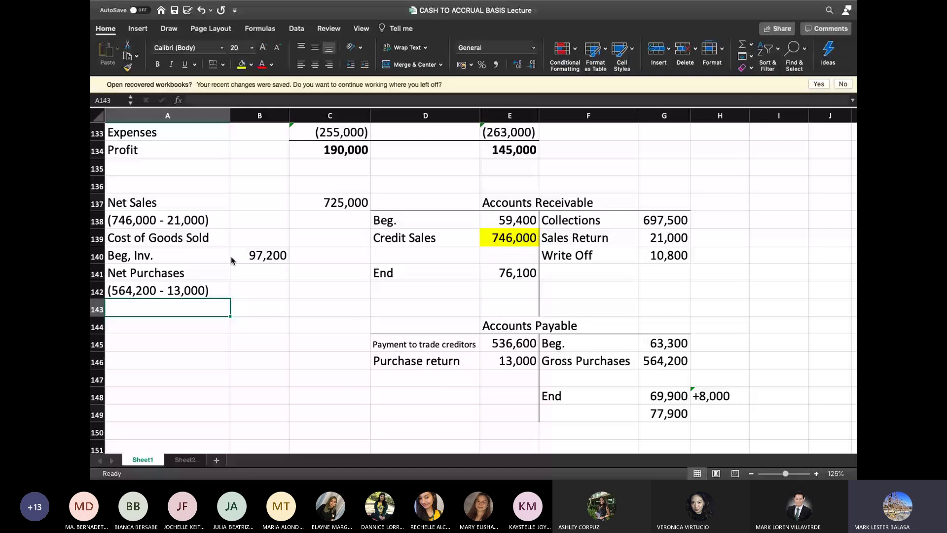
Enter 551,200 in B141 as the net purchases amount.
{"action": "key", "text": "Up"}
{"action": "key", "text": "Up"}
{"action": "key", "text": "Right"}
{"action": "type", "text": "551200"}
{"action": "key", "text": "Return"}
Add the label "TGAS" in A143 and enter 648,200 beside it in B143.
{"action": "key", "text": "Left"}
{"action": "key", "text": "Down"}
{"action": "type", "text": "TGAS"}
{"action": "key", "text": "Return"}
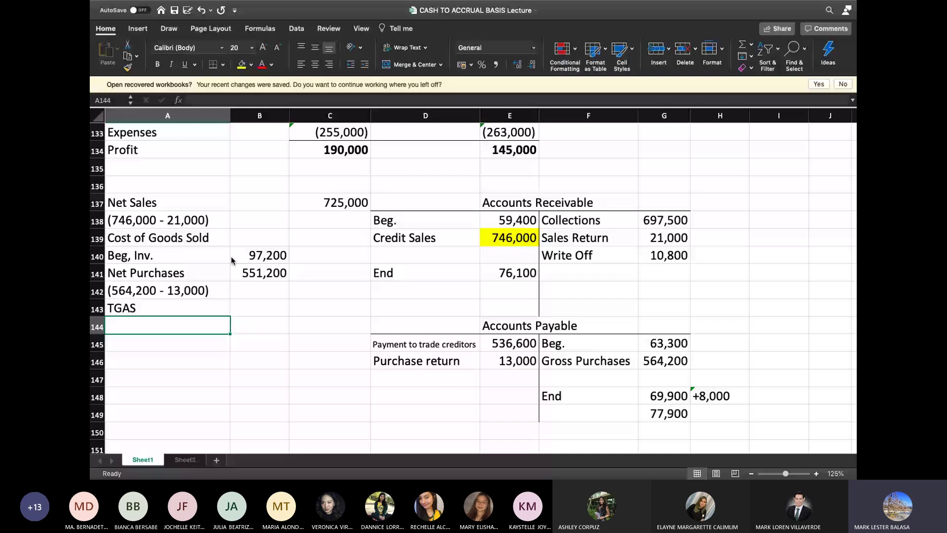
{"action": "key", "text": "Up"}
{"action": "key", "text": "Right"}
{"action": "type", "text": "64"}
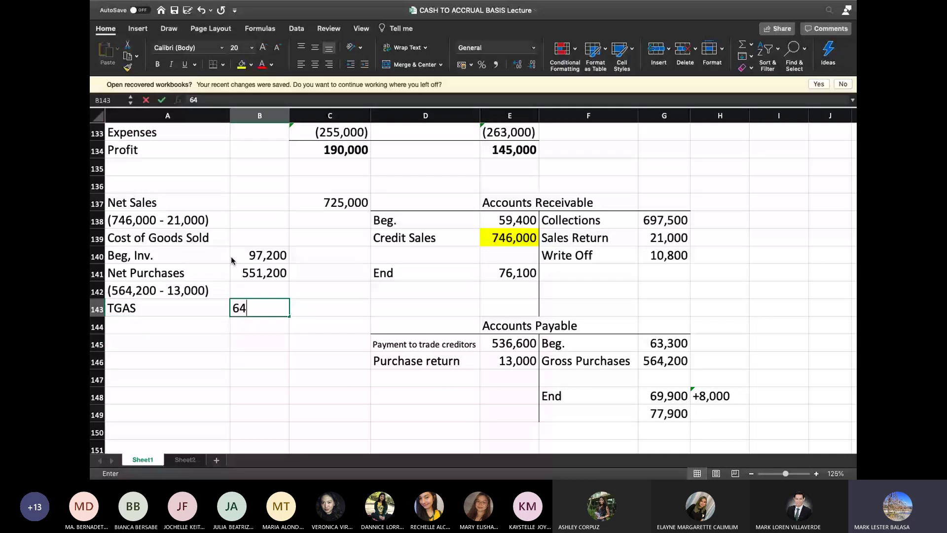
{"action": "type", "text": "8,200"}
{"action": "key", "text": "Return"}
Add the label "End, Inv." in A144 below TGAS.
{"action": "key", "text": "Left"}
{"action": "type", "text": "E"}
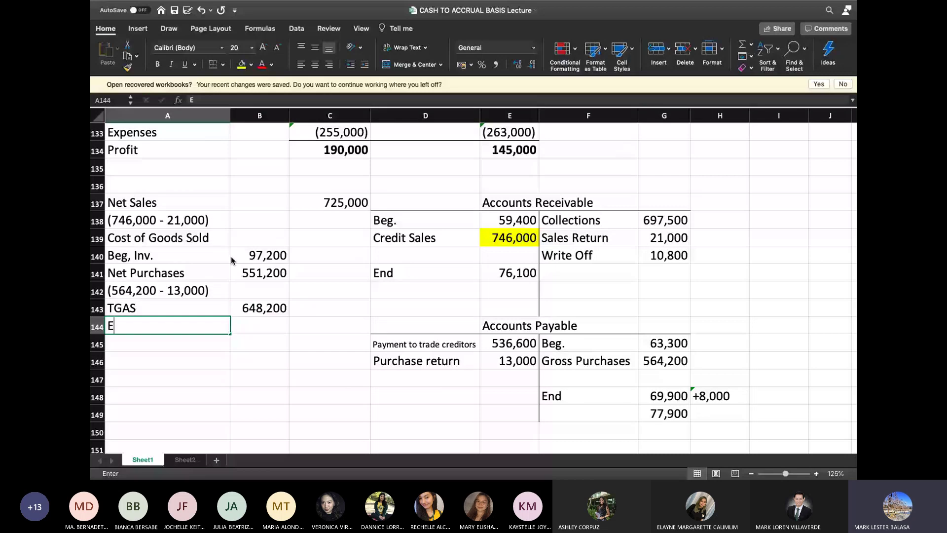
{"action": "type", "text": "nd, Inv."}
{"action": "left_click", "coordinate": [260, 377]}
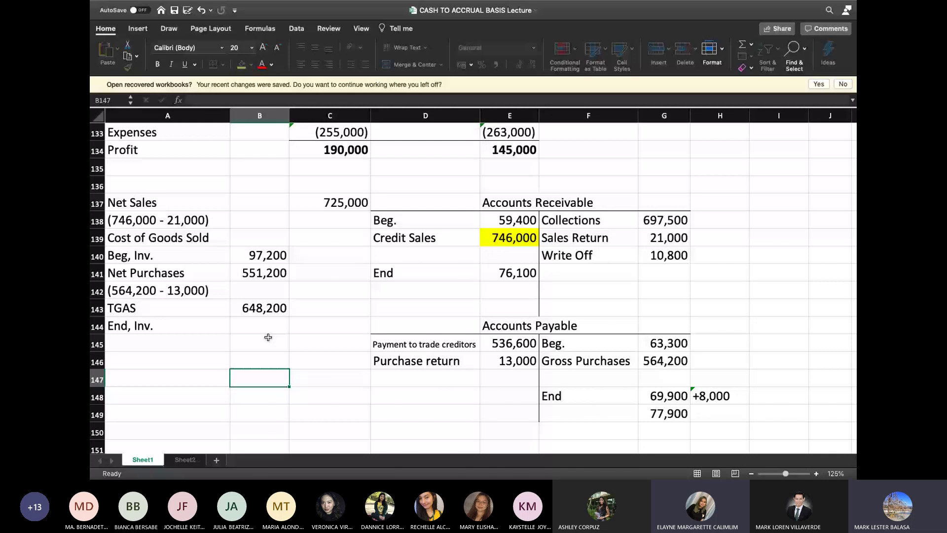
Check the inventory figures on the slide and correct the TGAS amount in B143 to 648,400.
{"action": "key", "text": "super+Tab"}
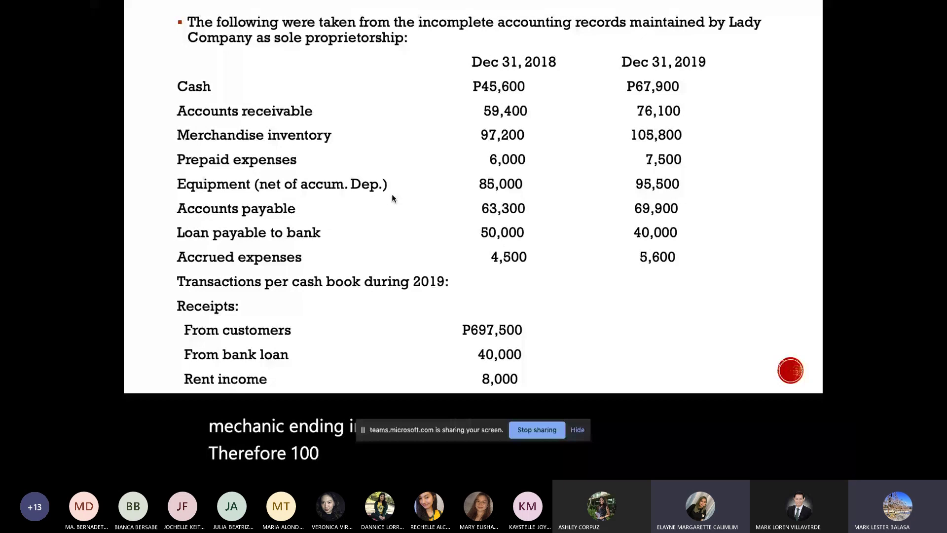
{"action": "key", "text": "super+Tab"}
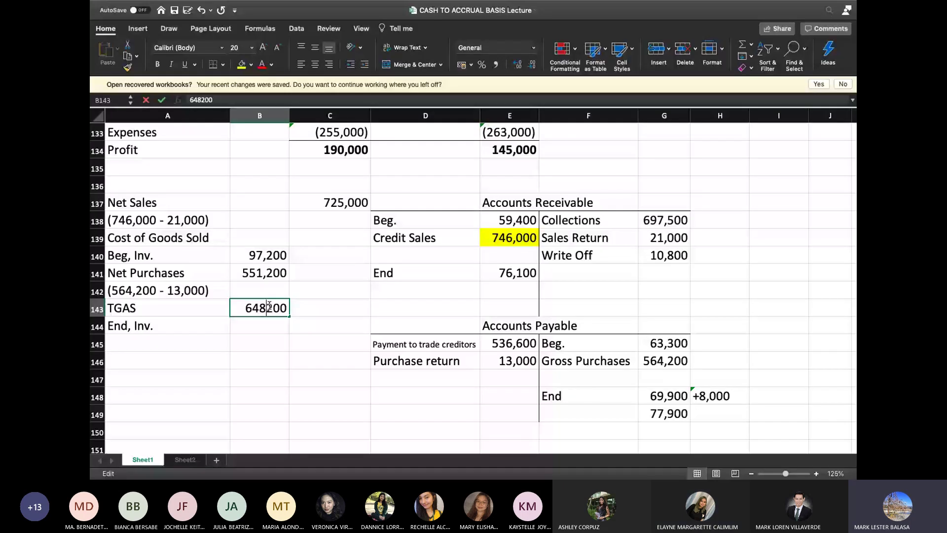
{"action": "key", "text": "Delete"}
{"action": "type", "text": "4"}
{"action": "key", "text": "Return"}
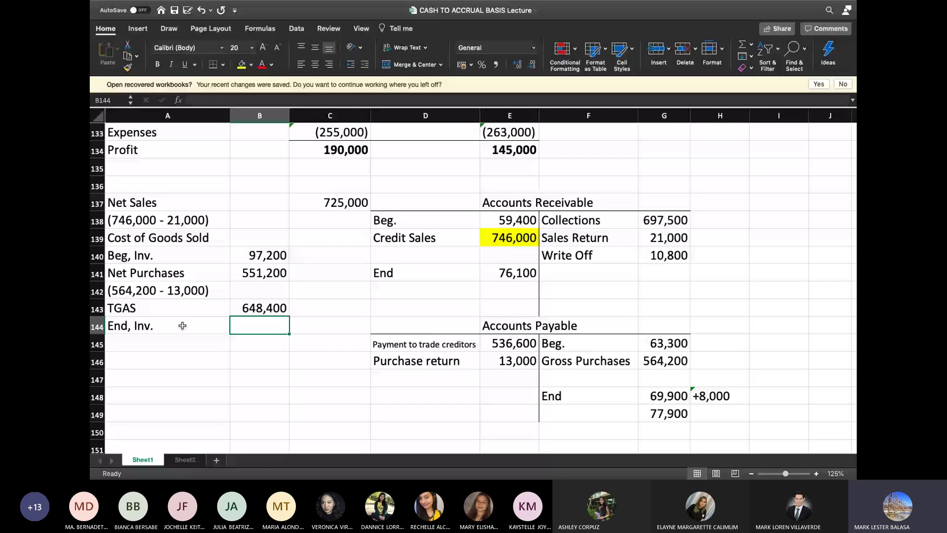
Look up the December 31, 2019 merchandise inventory on the slide and enter it as (105,800) in B144.
{"action": "key", "text": "super+Tab"}
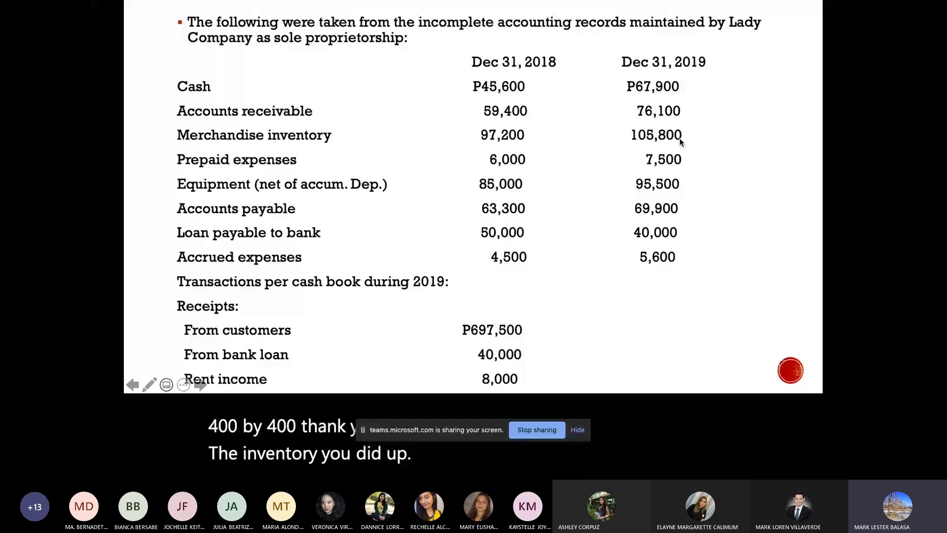
{"action": "key", "text": "super+Tab"}
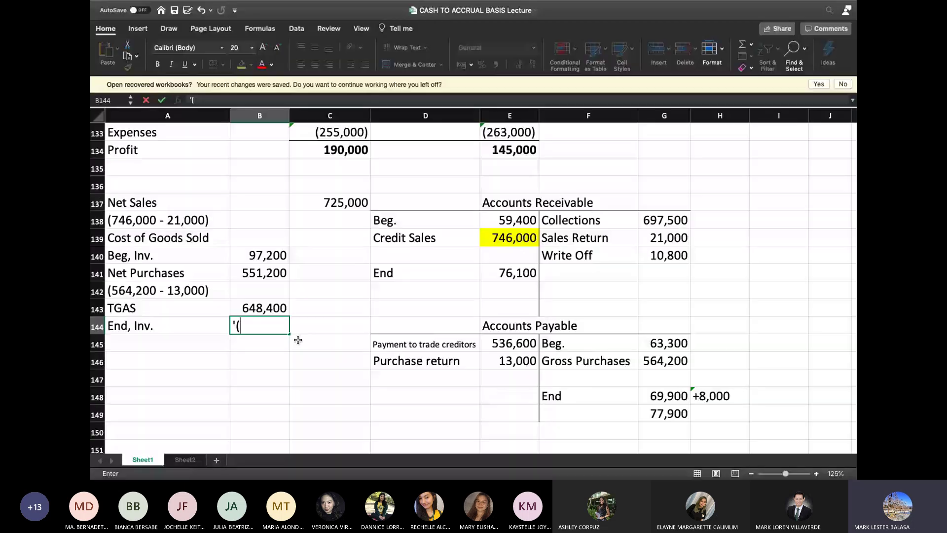
{"action": "type", "text": "105,800)"}
{"action": "key", "text": "Return"}
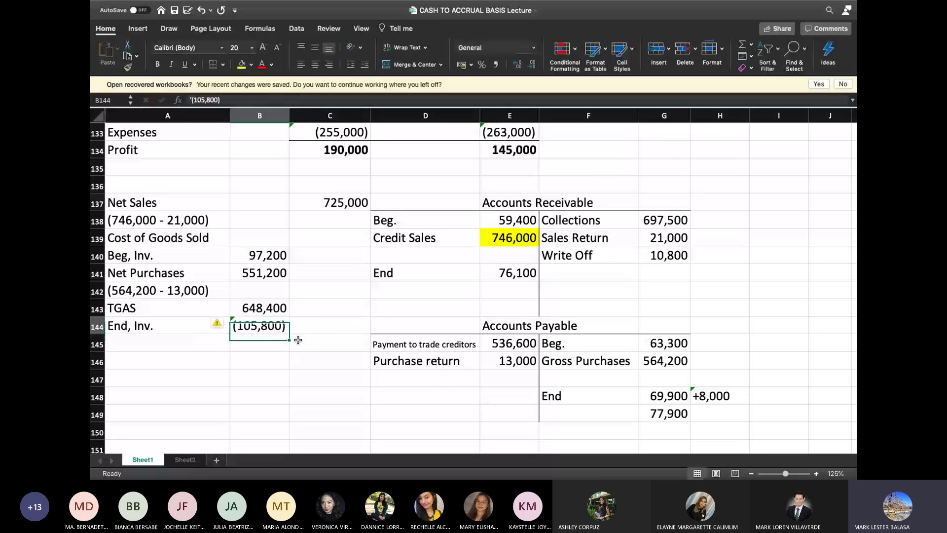
Enter 542,600 in C144 as the cost of goods sold.
{"action": "key", "text": "Right"}
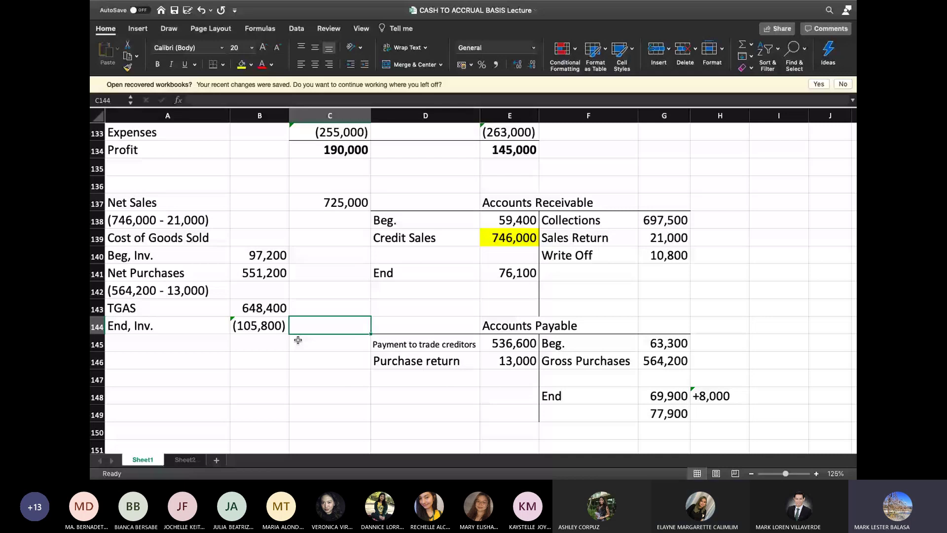
{"action": "type", "text": "54"}
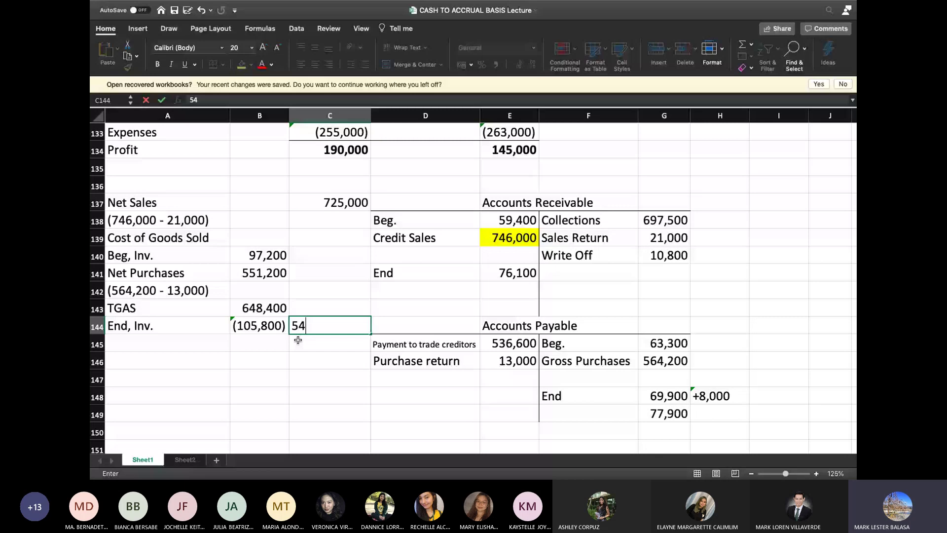
{"action": "type", "text": "2,600"}
{"action": "key", "text": "Return"}
Add the label "Gross Profit" in A145 and enter 182,400 in C145.
{"action": "key", "text": "Left"}
{"action": "key", "text": "Left"}
{"action": "type", "text": "Gross Pr"}
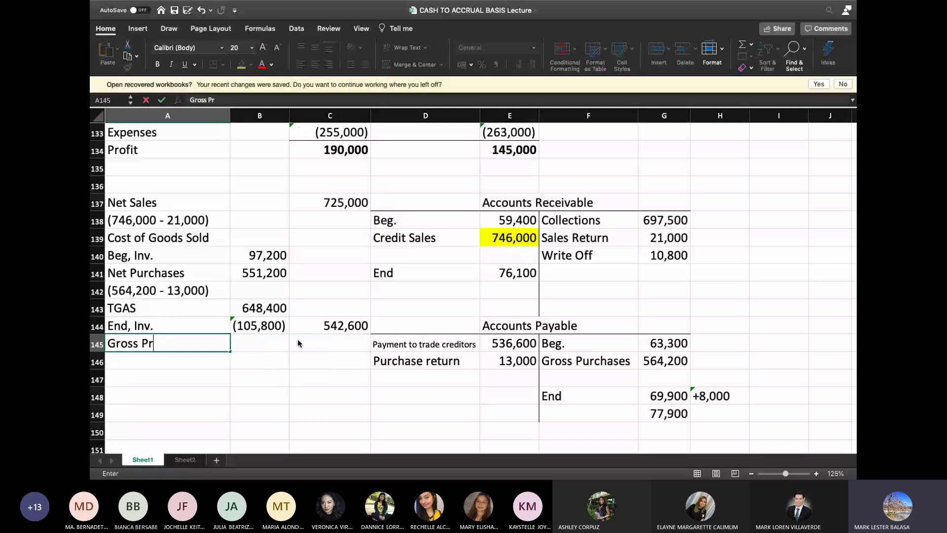
{"action": "type", "text": "ofit"}
{"action": "left_click", "coordinate": [297, 343]}
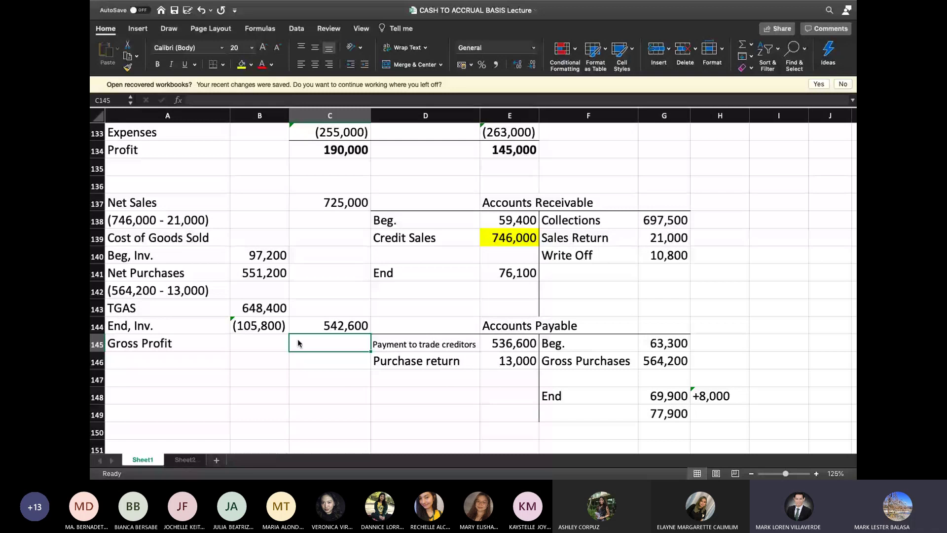
{"action": "type", "text": "182,400"}
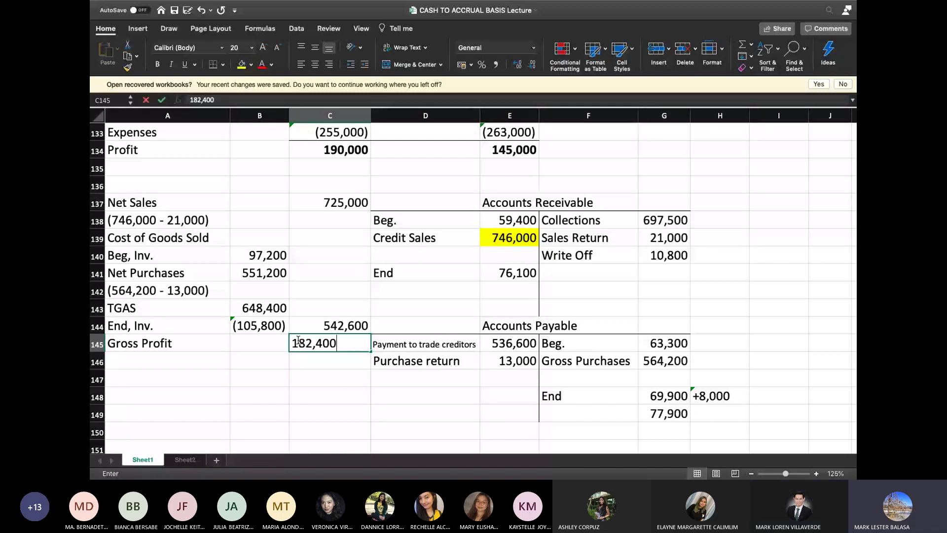
{"action": "key", "text": "Return"}
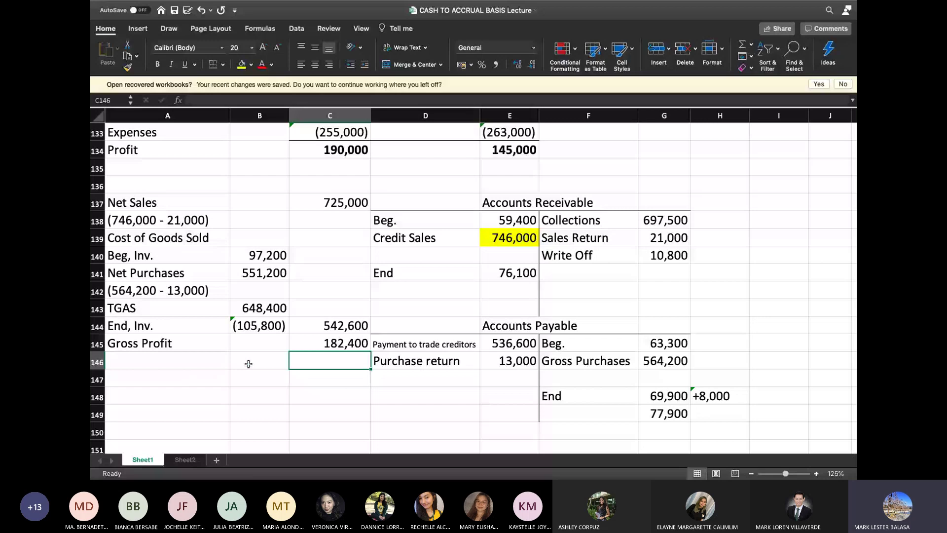
Look up the rent income on the slide, then add "Rent Income" in A146 with 8,000 in C146.
{"action": "key", "text": "super+Tab"}
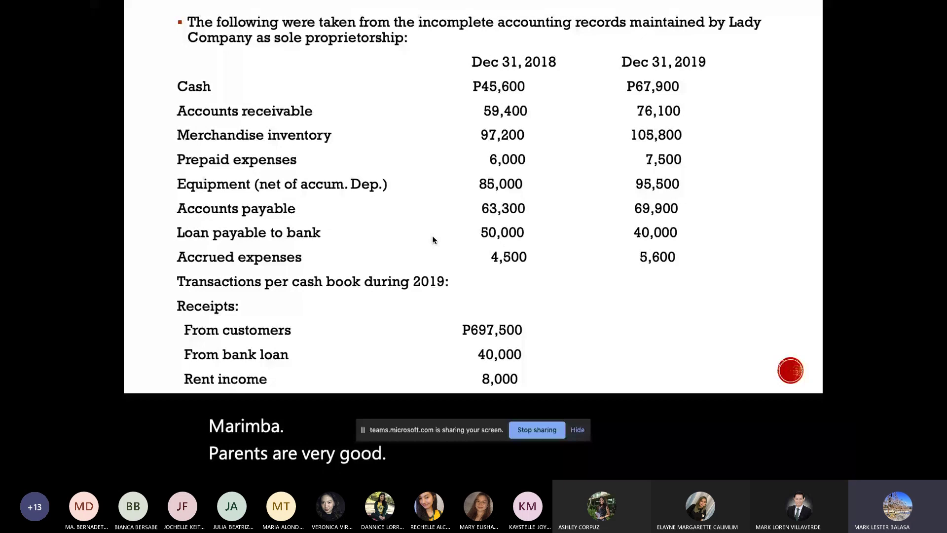
{"action": "key", "text": "super+Tab"}
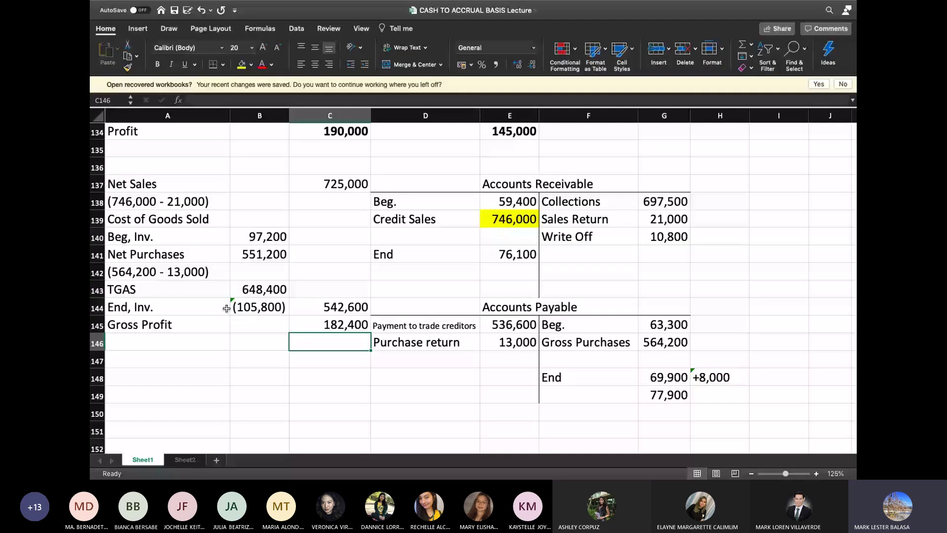
{"action": "left_click", "coordinate": [171, 350]}
{"action": "type", "text": "Rent Inc"}
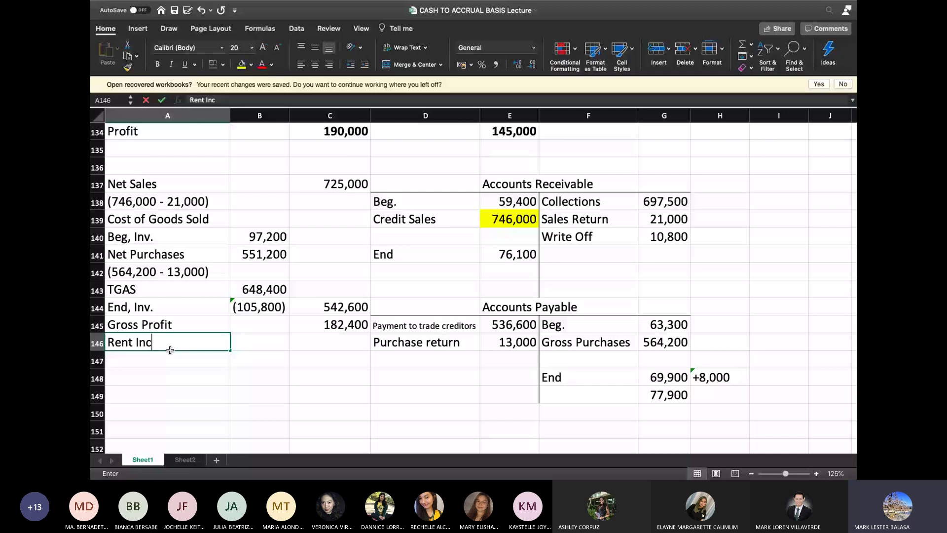
{"action": "type", "text": "ome"}
{"action": "key", "text": "Tab"}
{"action": "key", "text": "Tab"}
{"action": "type", "text": "8,"}
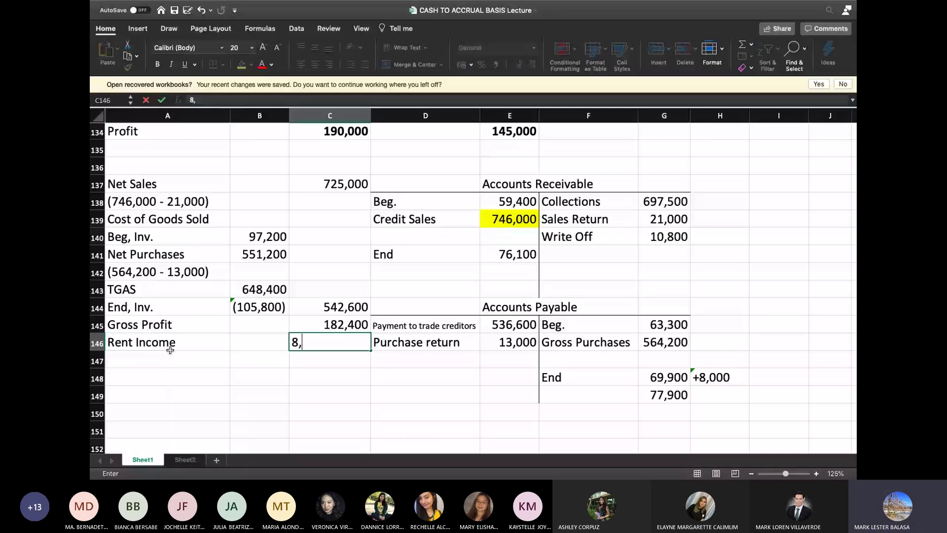
{"action": "type", "text": "000"}
{"action": "left_click", "coordinate": [258, 430]}
Add bottom borders under the cost of goods sold in C144 and the rent income in C146.
{"action": "left_click", "coordinate": [330, 307]}
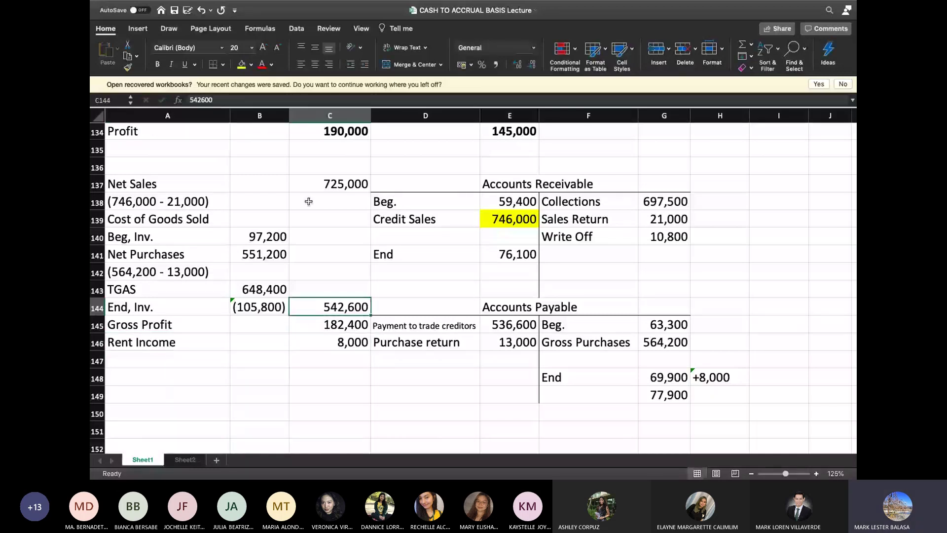
{"action": "left_click", "coordinate": [213, 64]}
{"action": "key", "text": "Down"}
{"action": "key", "text": "Down"}
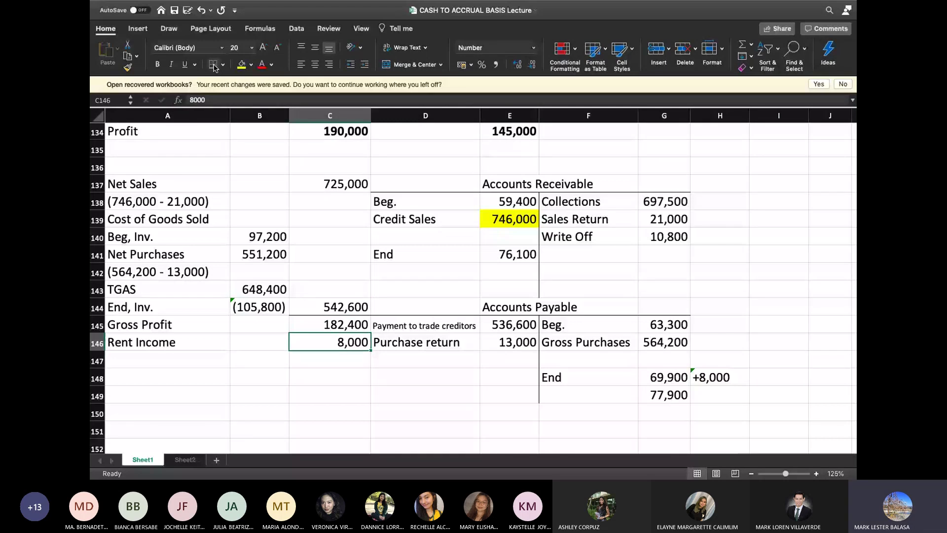
Add the label "Total Income" in A147 and select C147 for its amount.
{"action": "left_click", "coordinate": [156, 354]}
{"action": "type", "text": "To"}
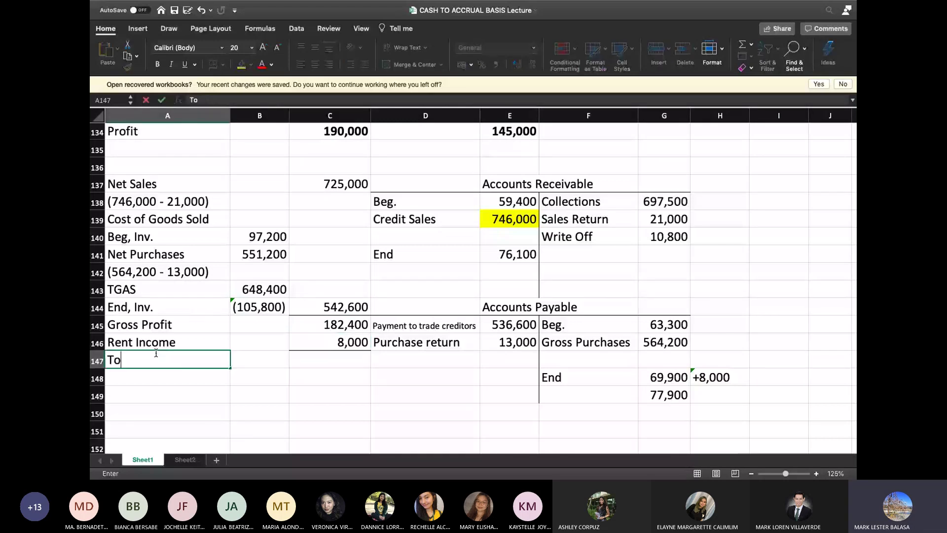
{"action": "type", "text": "tal Inc"}
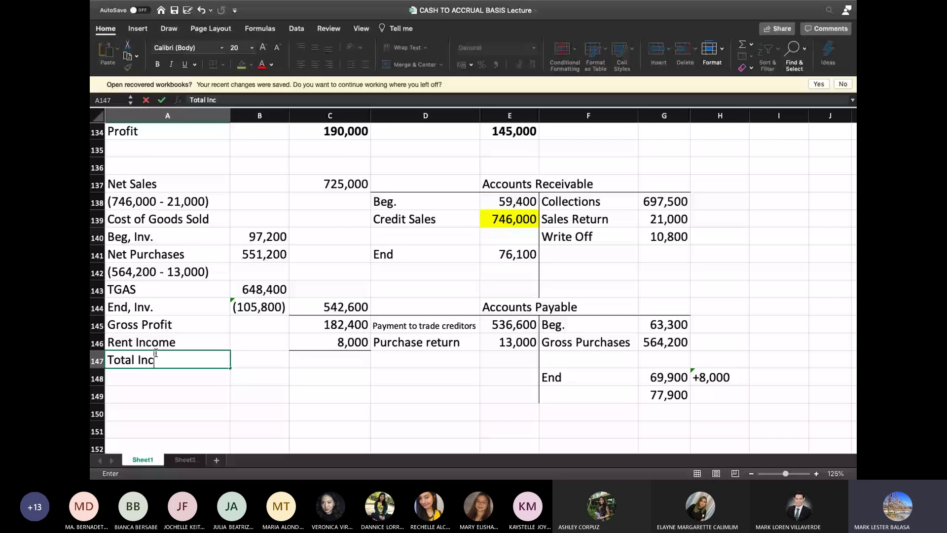
{"action": "type", "text": "ome"}
{"action": "key", "text": "Return"}
{"action": "key", "text": "Up"}
{"action": "key", "text": "Right"}
{"action": "key", "text": "Right"}
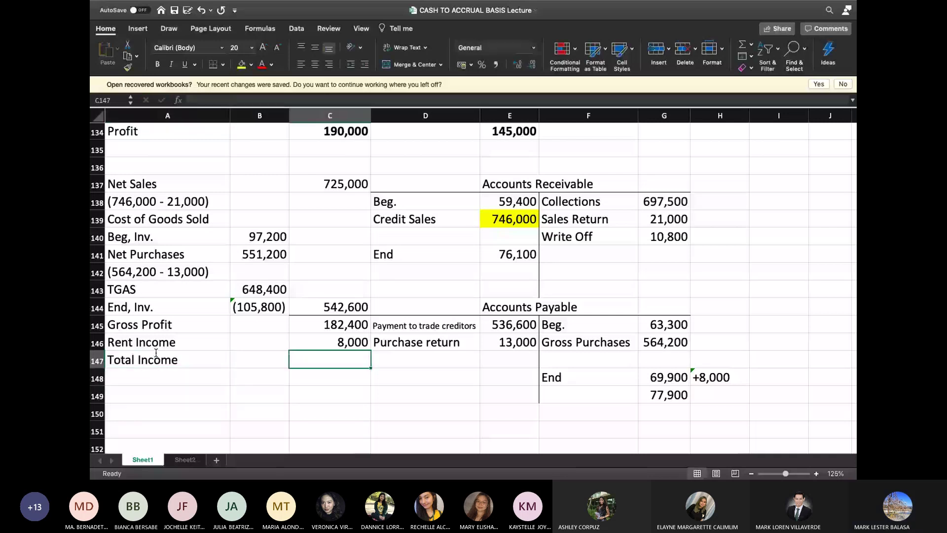
{"action": "type", "text": "2"}
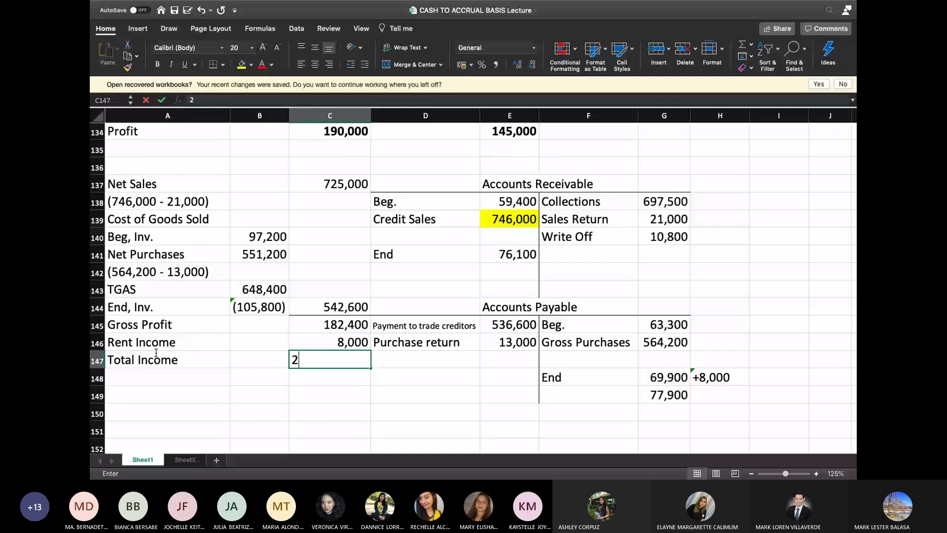
{"action": "type", "text": "00,00"}
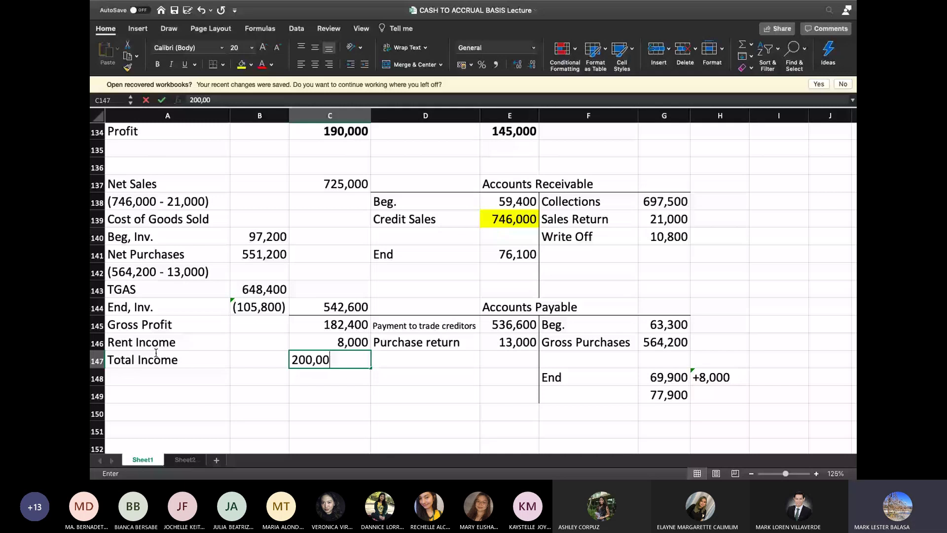
{"action": "key", "text": "BackSpace"}
{"action": "key", "text": "BackSpace"}
{"action": "key", "text": "BackSpace"}
{"action": "key", "text": "BackSpace"}
{"action": "key", "text": "BackSpace"}
{"action": "type", "text": "90,"}
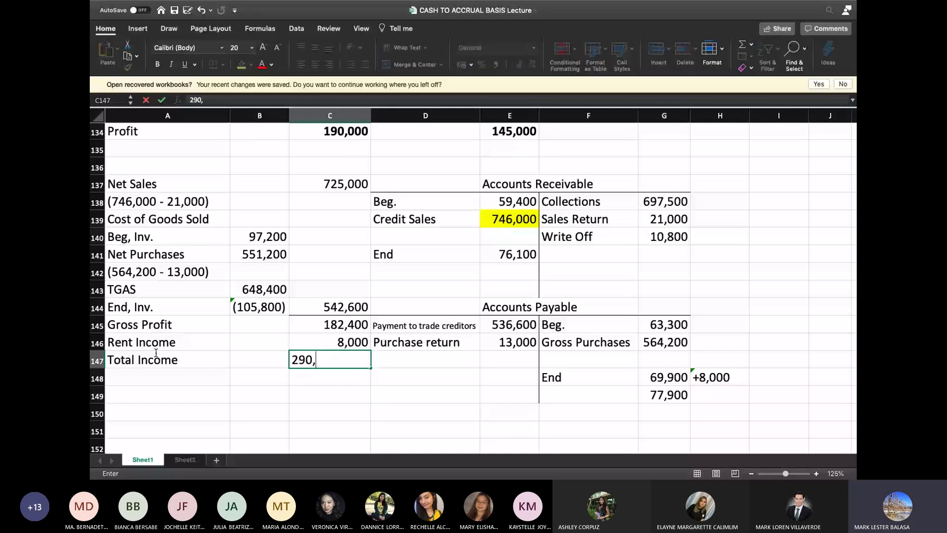
{"action": "key", "text": "BackSpace"}
{"action": "key", "text": "BackSpace"}
{"action": "key", "text": "BackSpace"}
{"action": "key", "text": "BackSpace"}
Enter 190,400 as the total income amount in C147.
{"action": "type", "text": "190"}
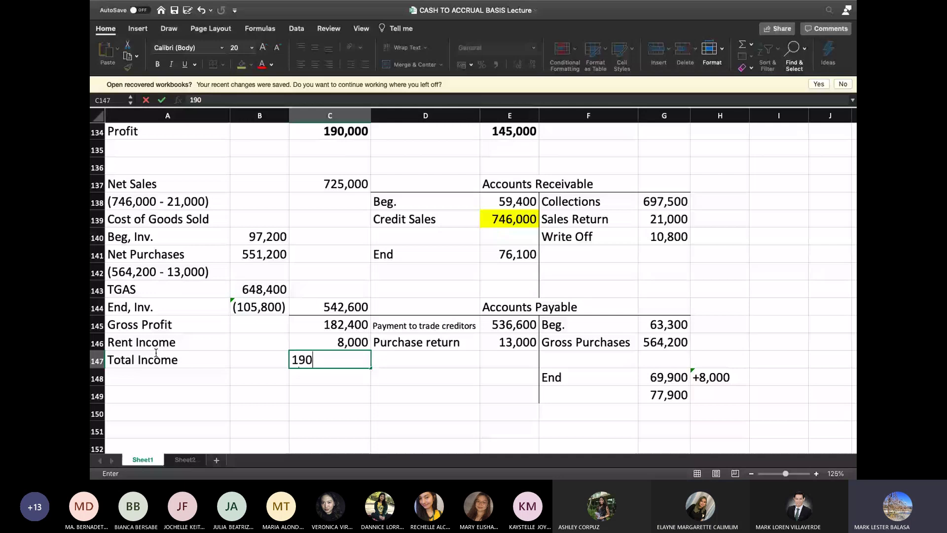
{"action": "type", "text": ",400"}
{"action": "key", "text": "Return"}
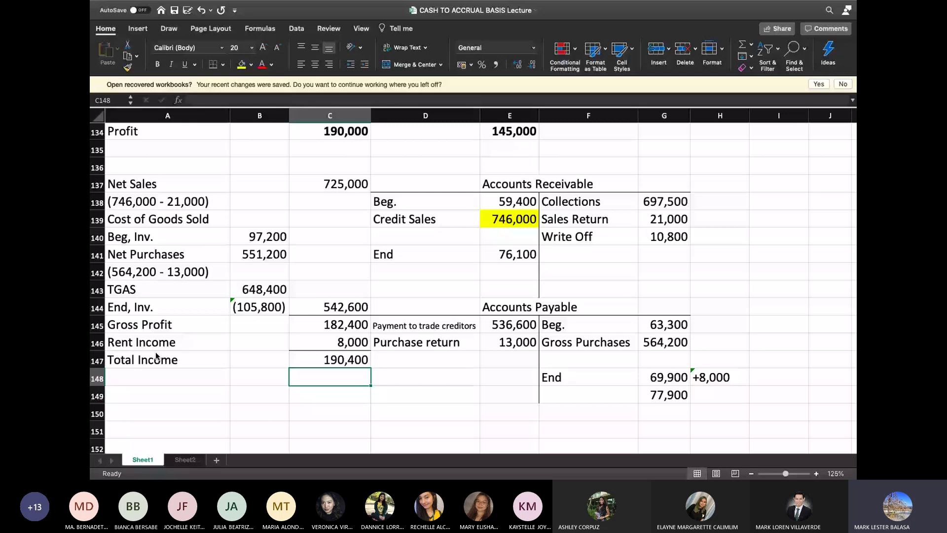
Add the section heading "Operating Expenses:" in A149, leaving one blank row below the total income.
{"action": "key", "text": "Down"}
{"action": "key", "text": "Left"}
{"action": "key", "text": "Left"}
{"action": "type", "text": "Ope"}
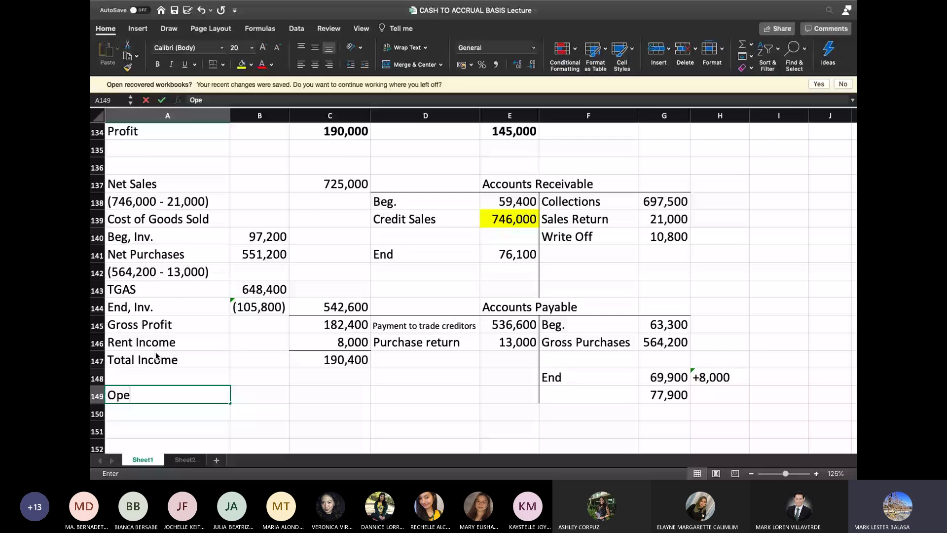
{"action": "type", "text": "rating Expenses"}
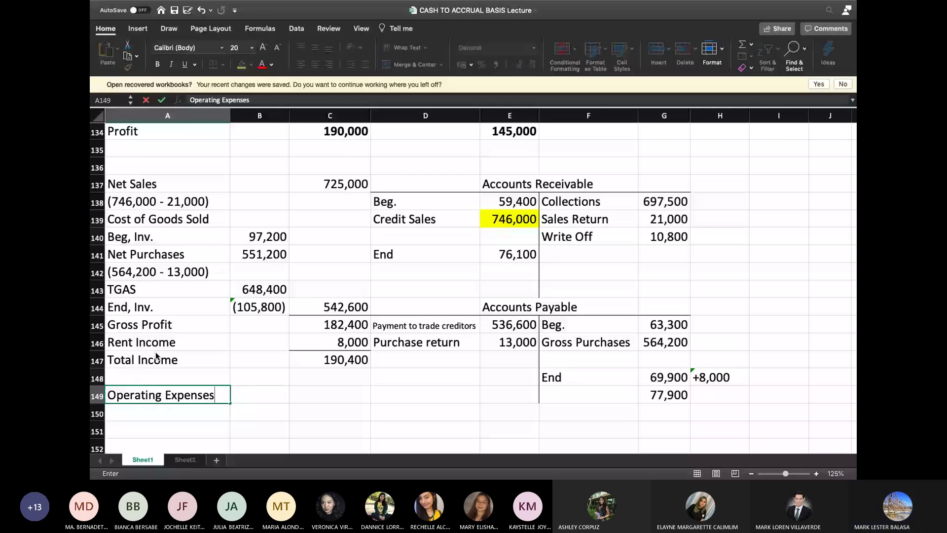
{"action": "type", "text": ":"}
{"action": "key", "text": "Return"}
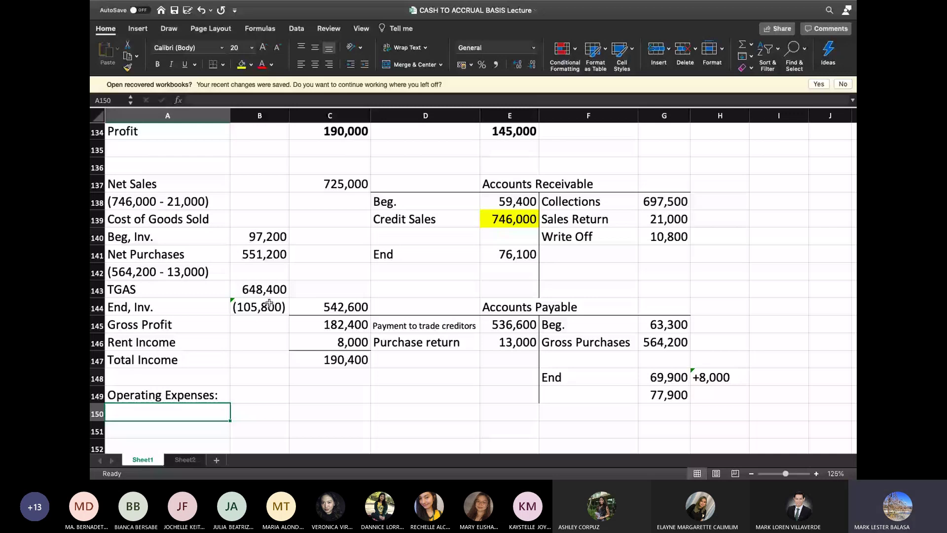
Look up the bad debts written off on the slides, then add the label "Bad debts expense" in A150.
{"action": "key", "text": "super+Tab"}
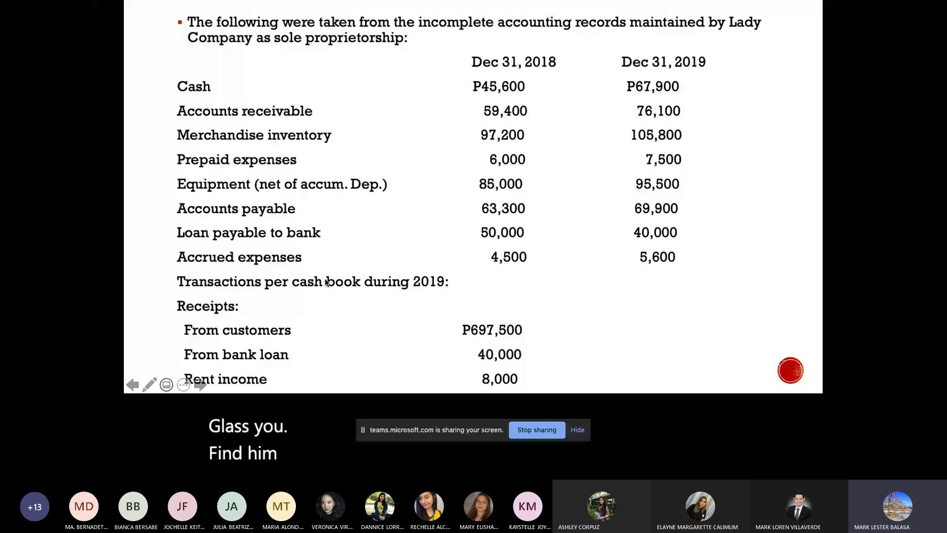
{"action": "left_click", "coordinate": [327, 282]}
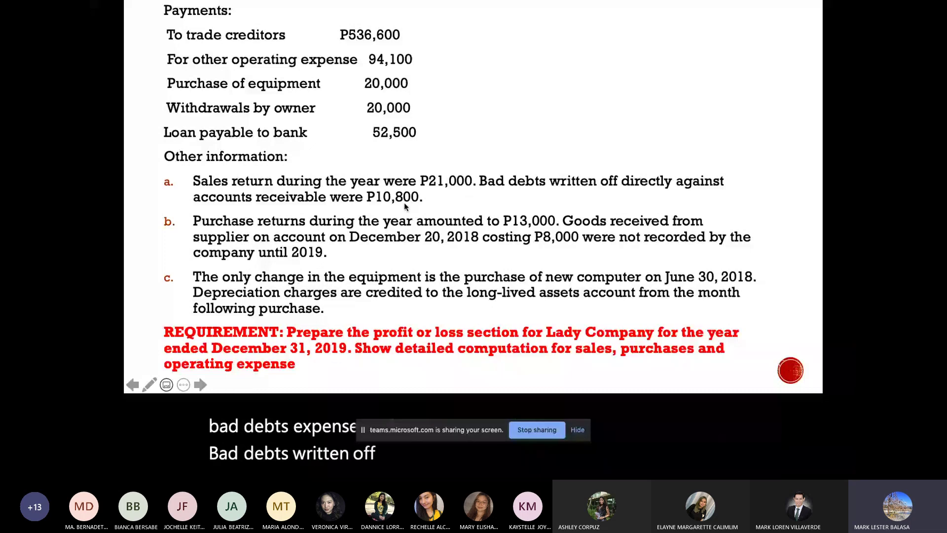
{"action": "key", "text": "super+Tab"}
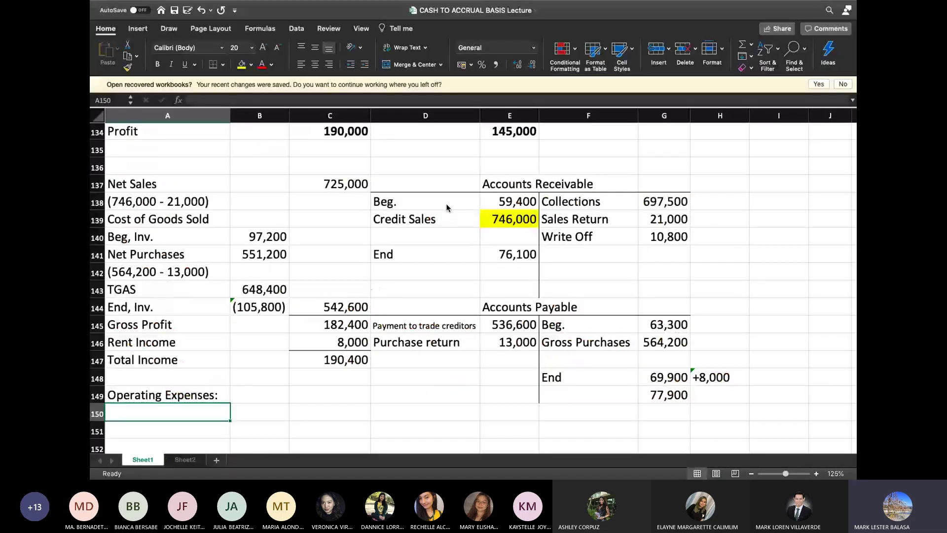
{"action": "type", "text": "Bad deb"}
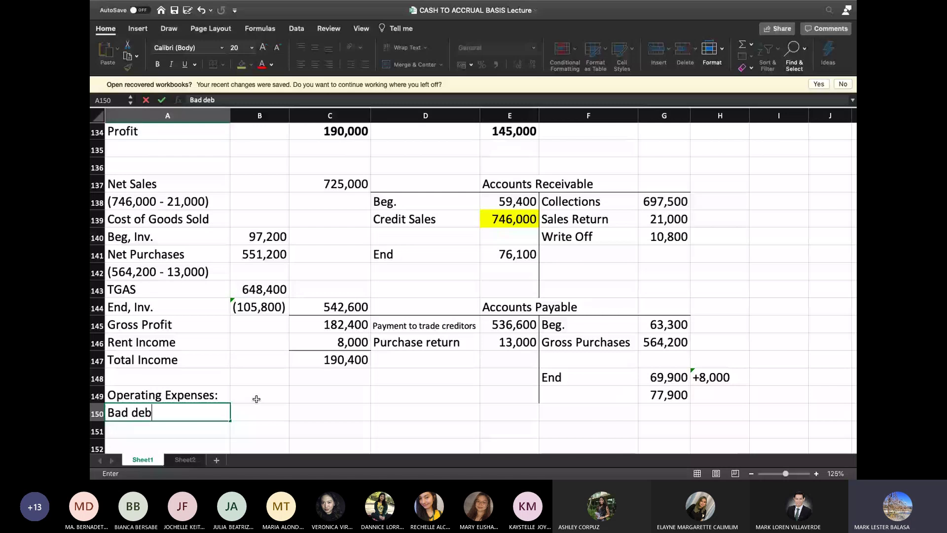
{"action": "type", "text": "ts expenses"}
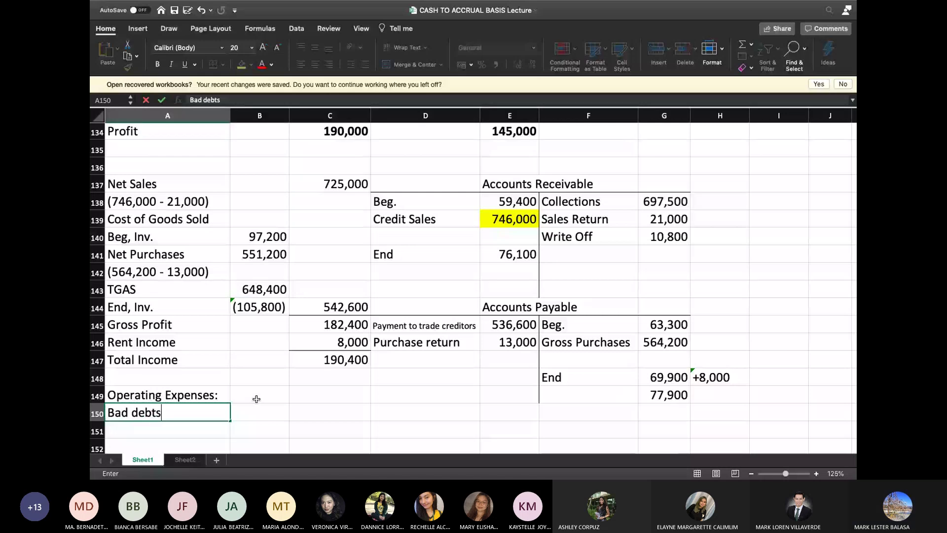
{"action": "key", "text": "BackSpace"}
{"action": "key", "text": "Return"}
{"action": "key", "text": "Up"}
{"action": "key", "text": "Right"}
{"action": "key", "text": "Right"}
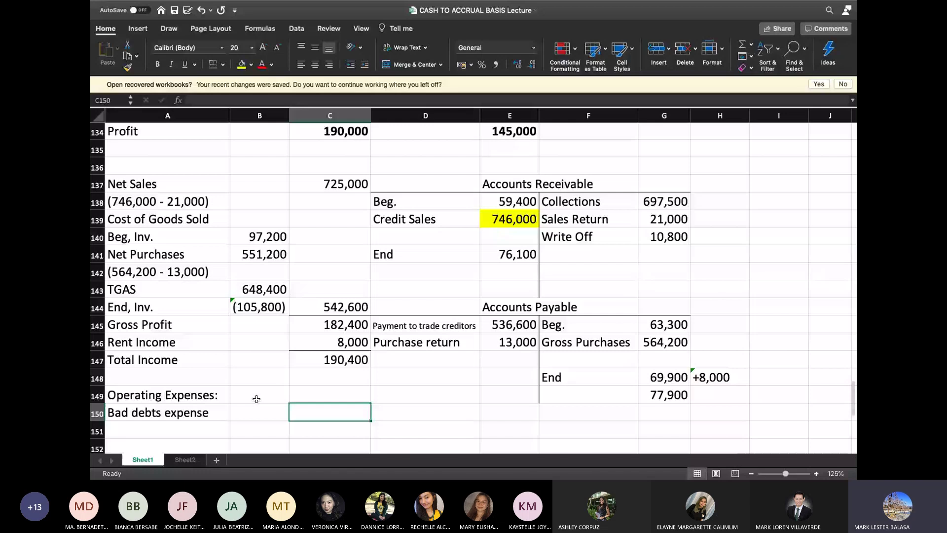
Enter the bad debts amount as the text (10,800) in C150, aligned right.
{"action": "type", "text": "'("}
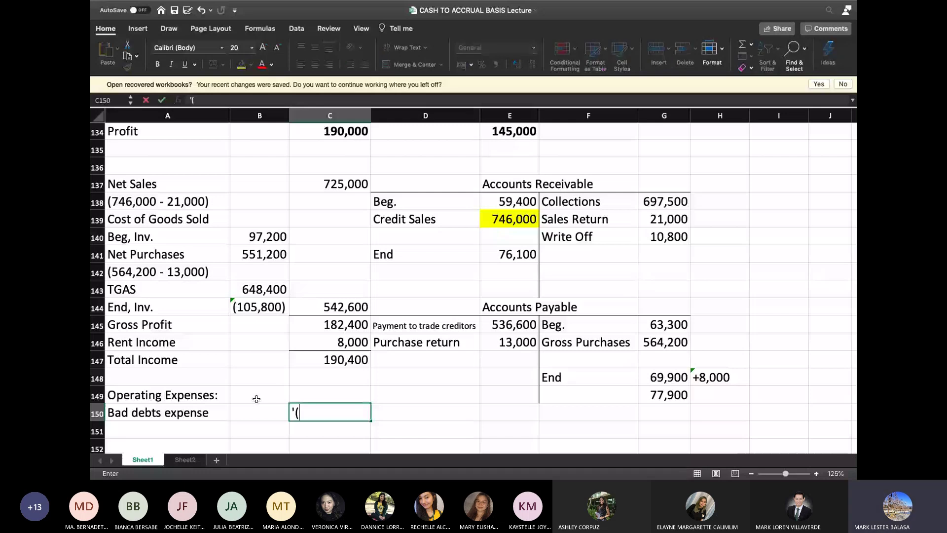
{"action": "type", "text": "10,800)"}
{"action": "key", "text": "Return"}
{"action": "key", "text": "Up"}
{"action": "scroll", "coordinate": [194, 364], "scroll_direction": "down", "scroll_amount": 3}
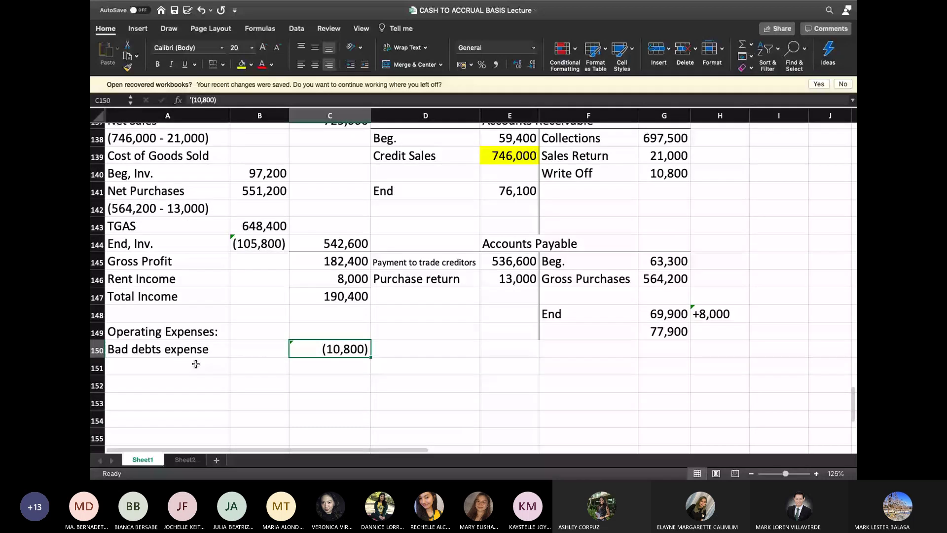
Add the label "Depreciation expense" in A151 below the bad debts expense.
{"action": "left_click", "coordinate": [192, 366]}
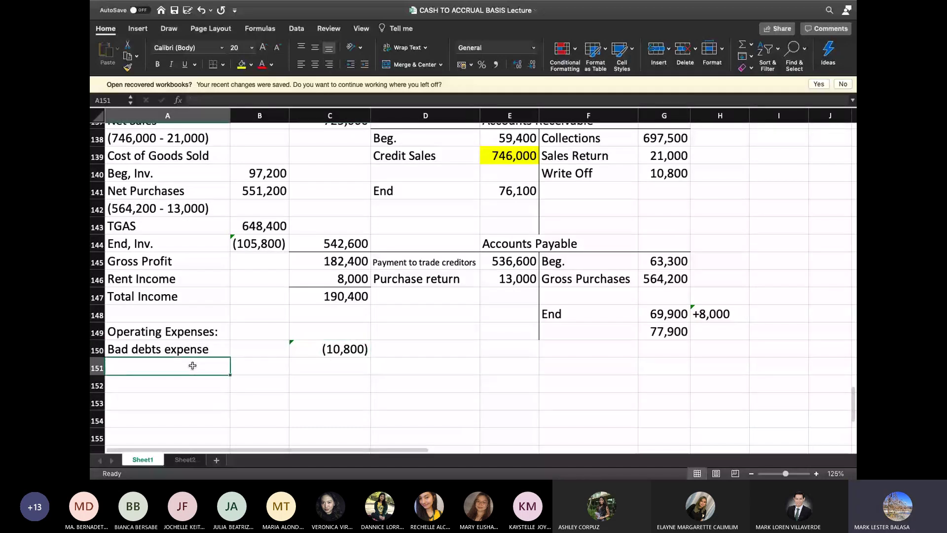
{"action": "type", "text": "Depr"}
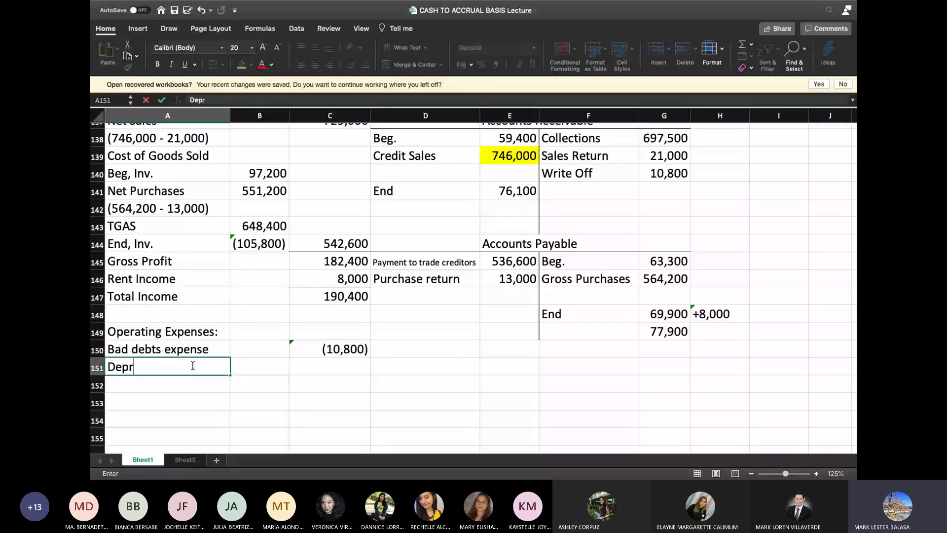
{"action": "type", "text": "eciatio"}
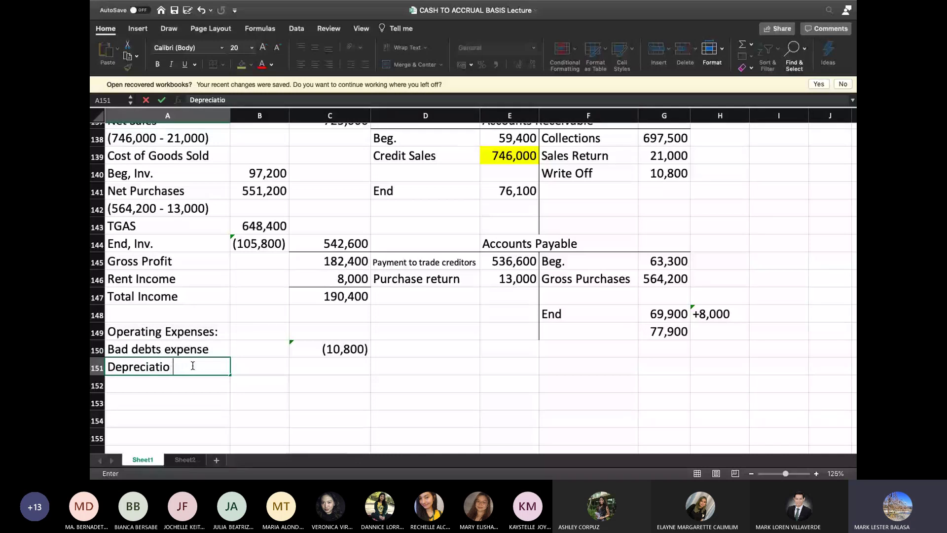
{"action": "key", "text": "BackSpace"}
{"action": "type", "text": "n expense"}
{"action": "key", "text": "Return"}
{"action": "scroll", "coordinate": [193, 366], "scroll_direction": "down", "scroll_amount": 1}
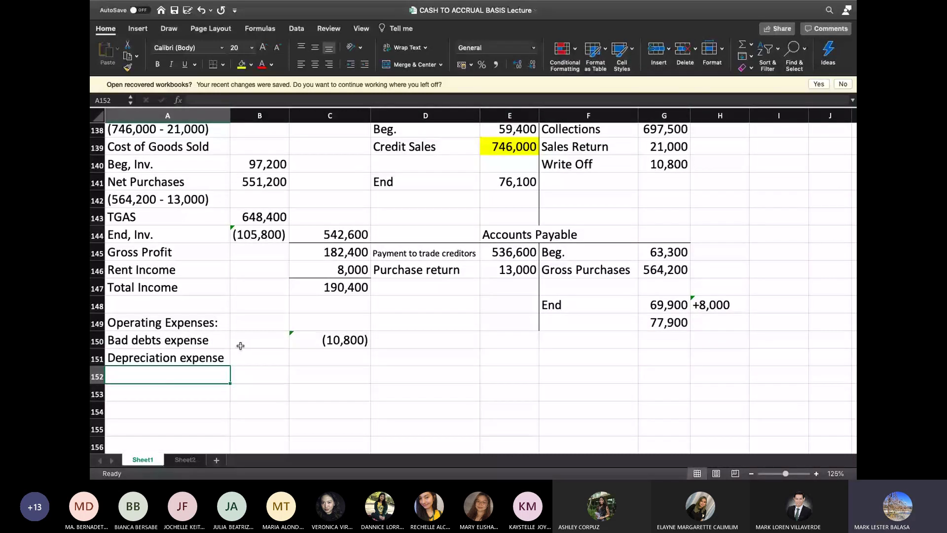
Look up the equipment balances and equipment purchase on the slides, and enter the computation (85,000 + 20,000 - 95,500) in A152.
{"action": "key", "text": "alt+Tab"}
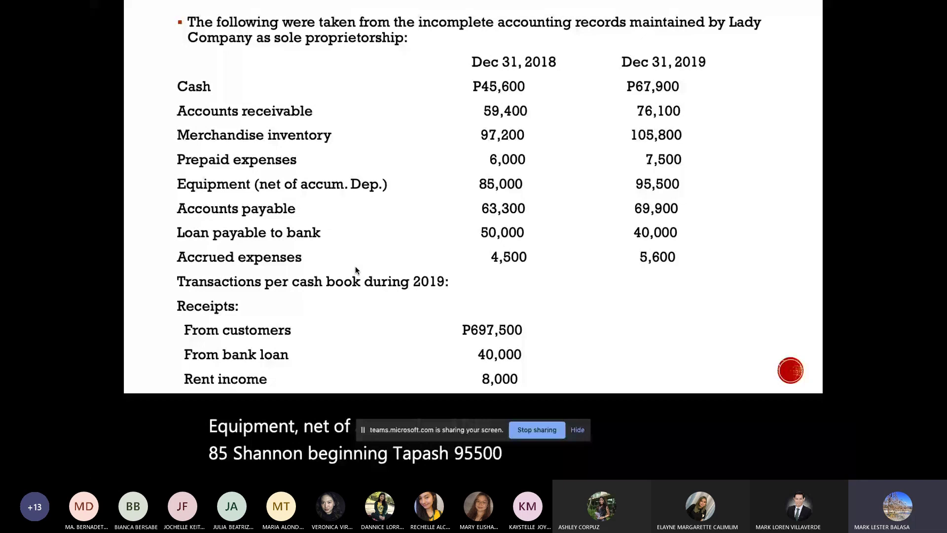
{"action": "left_click", "coordinate": [355, 265]}
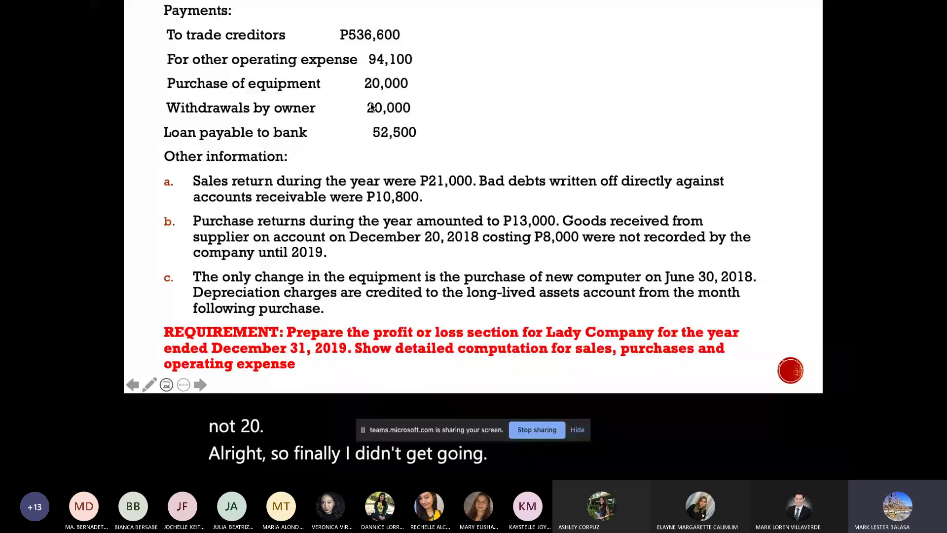
{"action": "key", "text": "Left"}
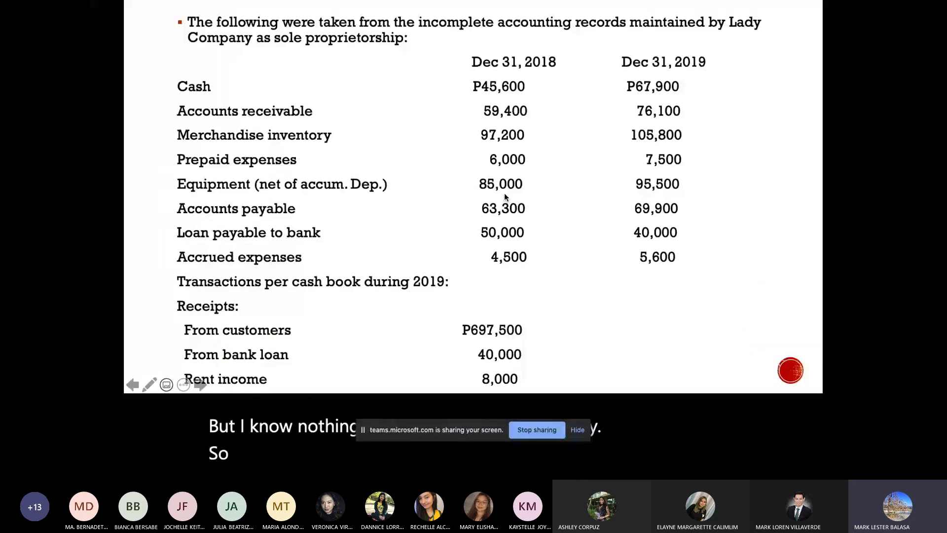
{"action": "key", "text": "super+Tab"}
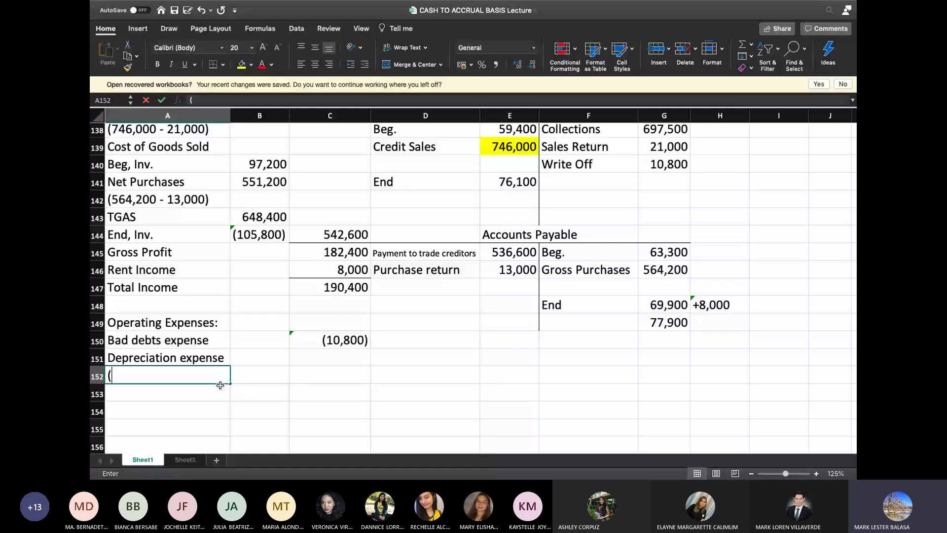
{"action": "type", "text": "(85,000"}
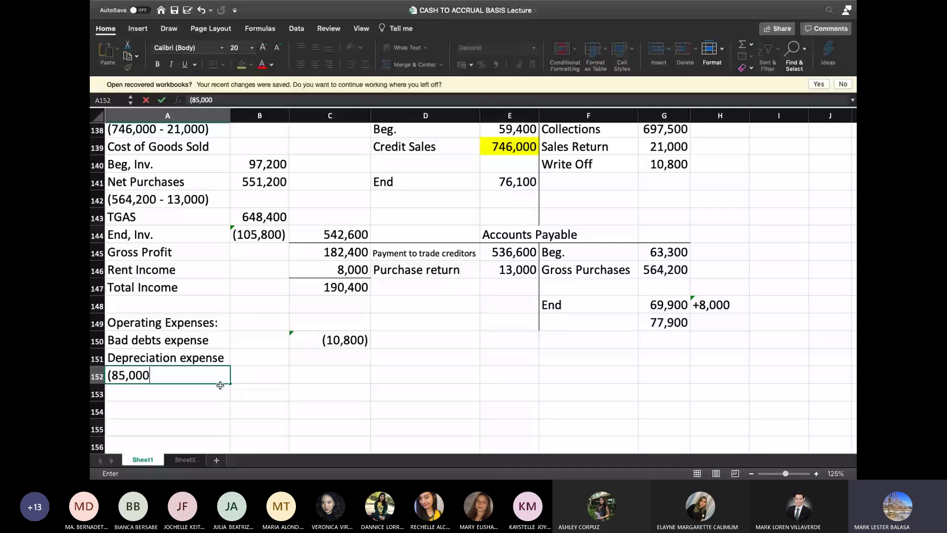
{"action": "type", "text": " +"}
{"action": "key", "text": "super+Tab"}
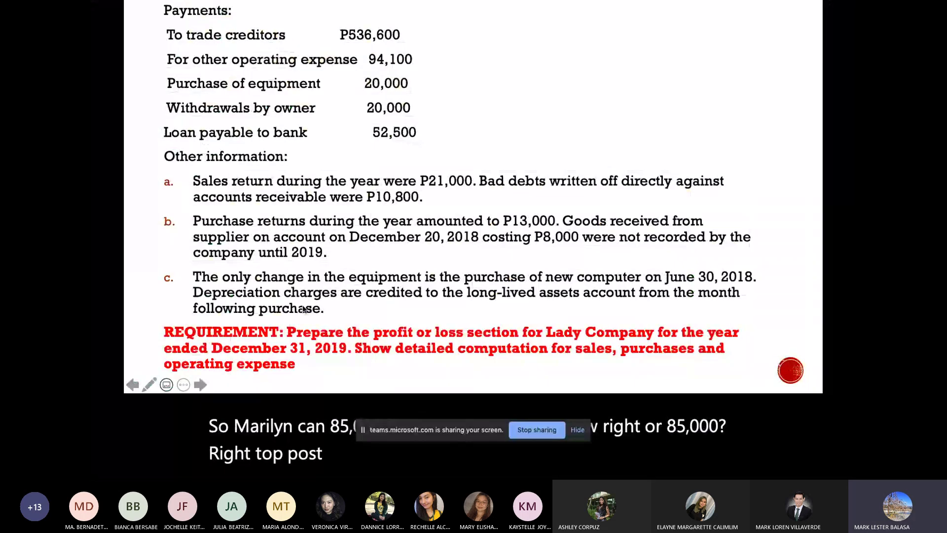
{"action": "key", "text": "super+Tab"}
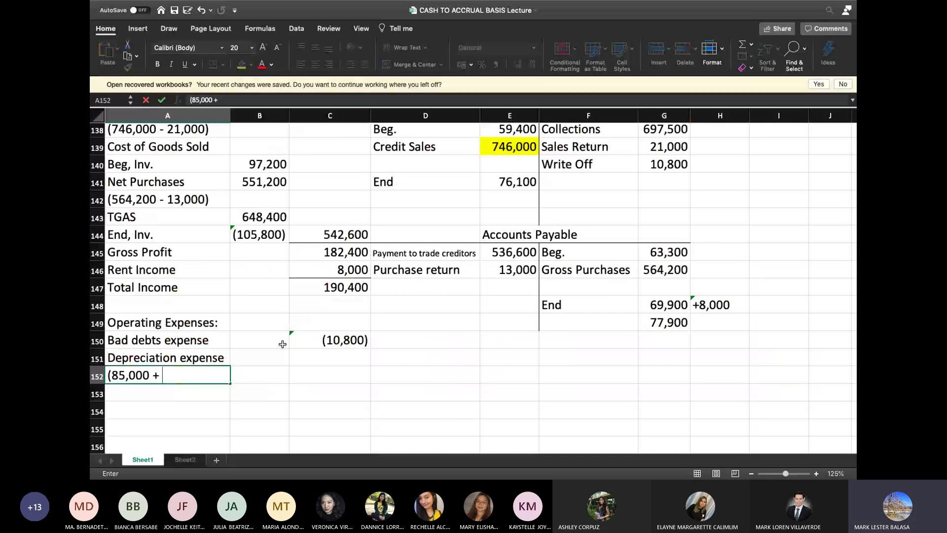
{"action": "type", "text": "20,000 -"}
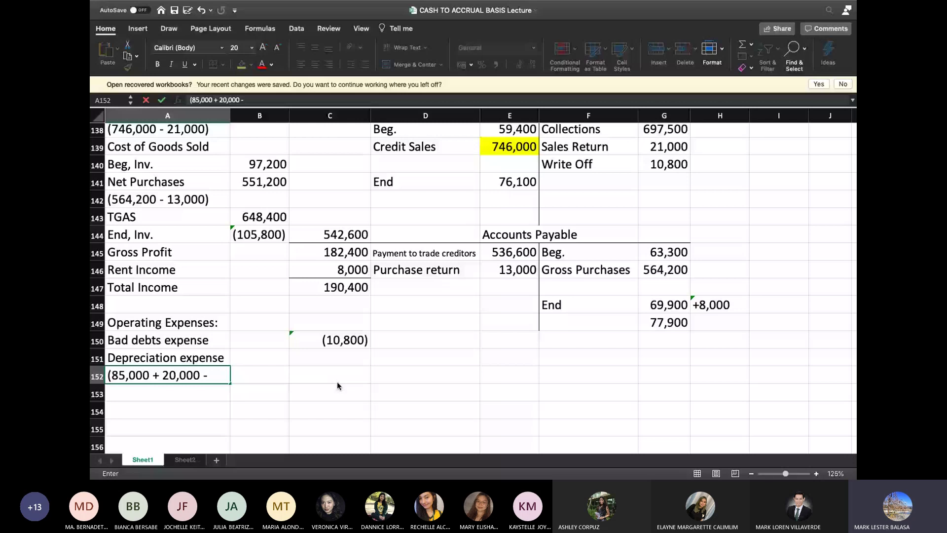
{"action": "key", "text": "super+Tab"}
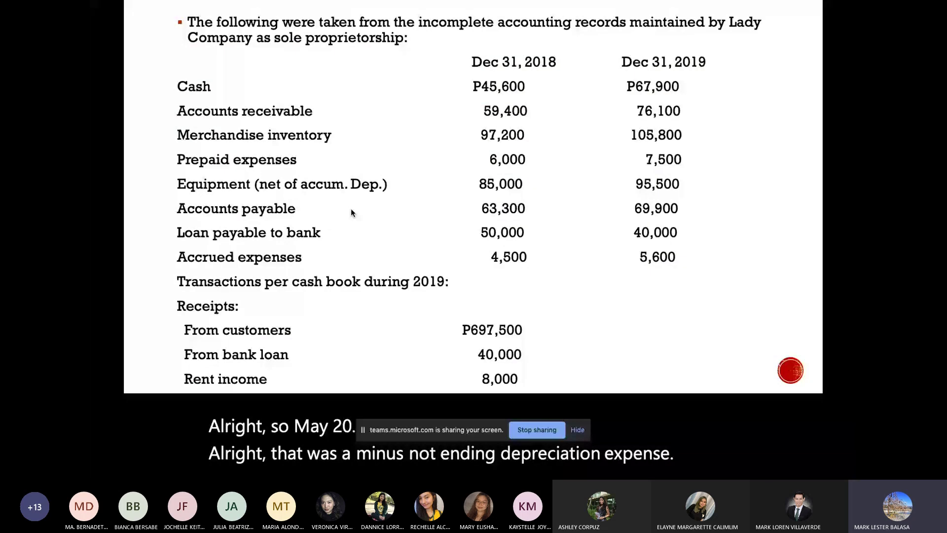
{"action": "key", "text": "super+Tab"}
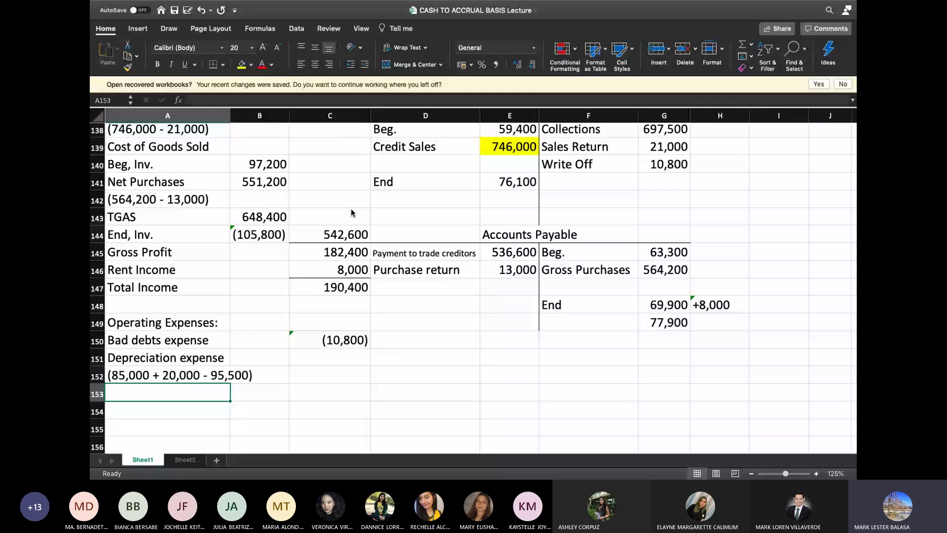
Enter -9500 as the depreciation expense amount in C151.
{"action": "key", "text": "Up"}
{"action": "key", "text": "Up"}
{"action": "key", "text": "Right"}
{"action": "key", "text": "Right"}
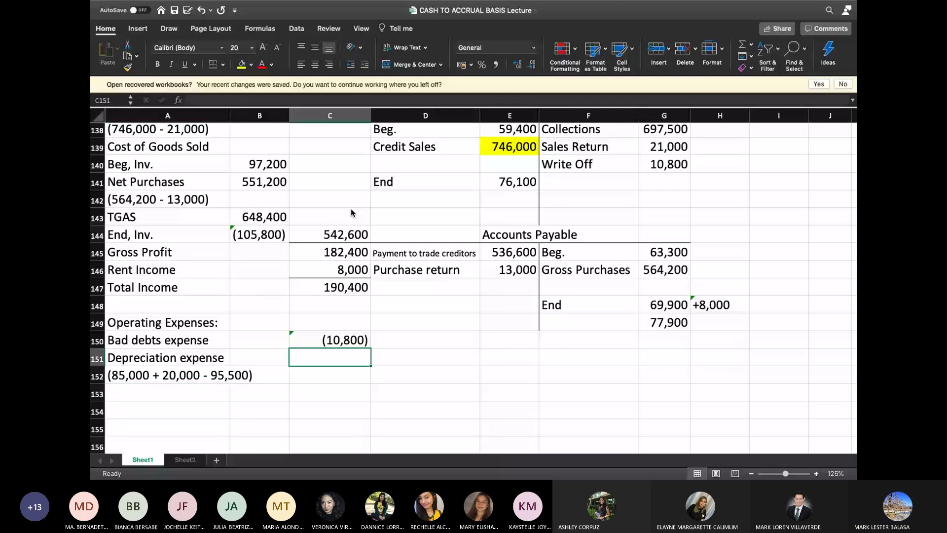
{"action": "type", "text": "-9500"}
{"action": "key", "text": "Return"}
Rewrite the depreciation amount in C151 as the text (9,500) and align it right.
{"action": "double_click", "coordinate": [294, 356]}
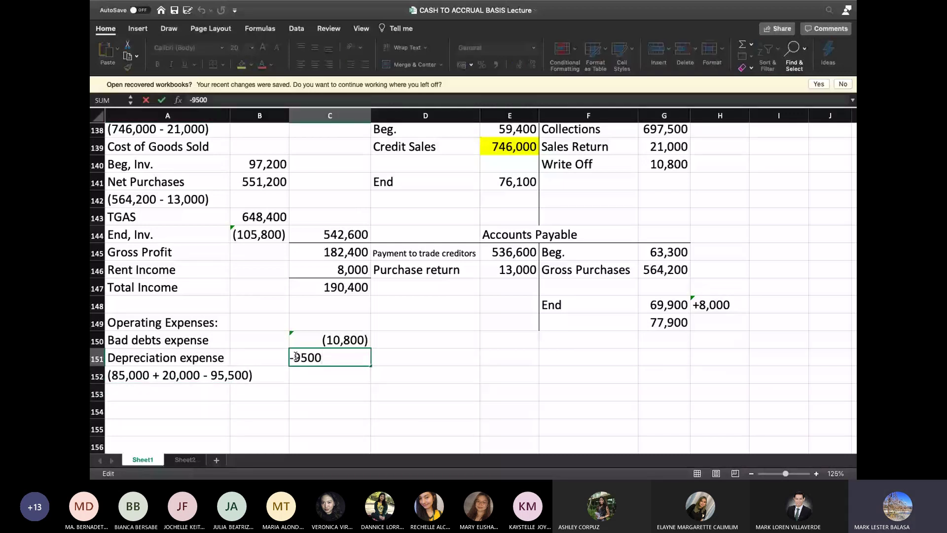
{"action": "key", "text": "BackSpace"}
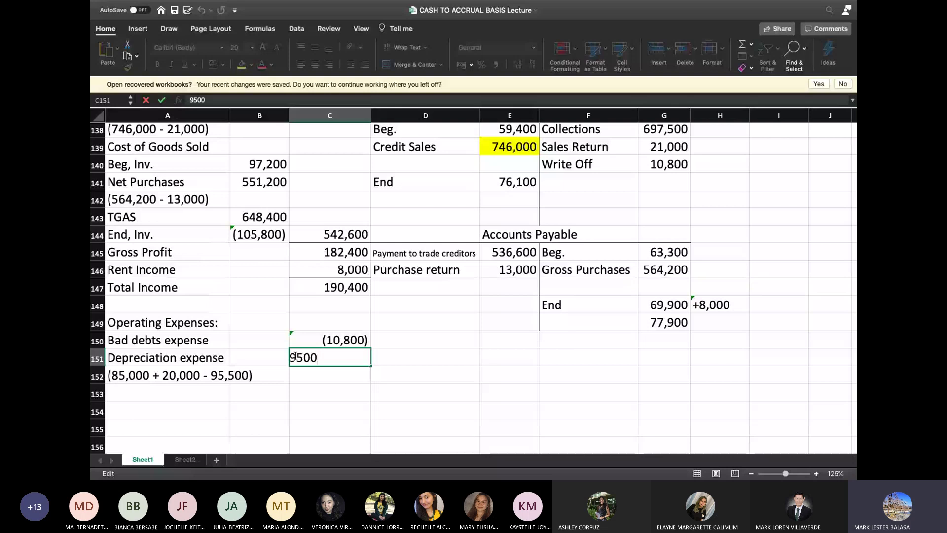
{"action": "type", "text": "'("}
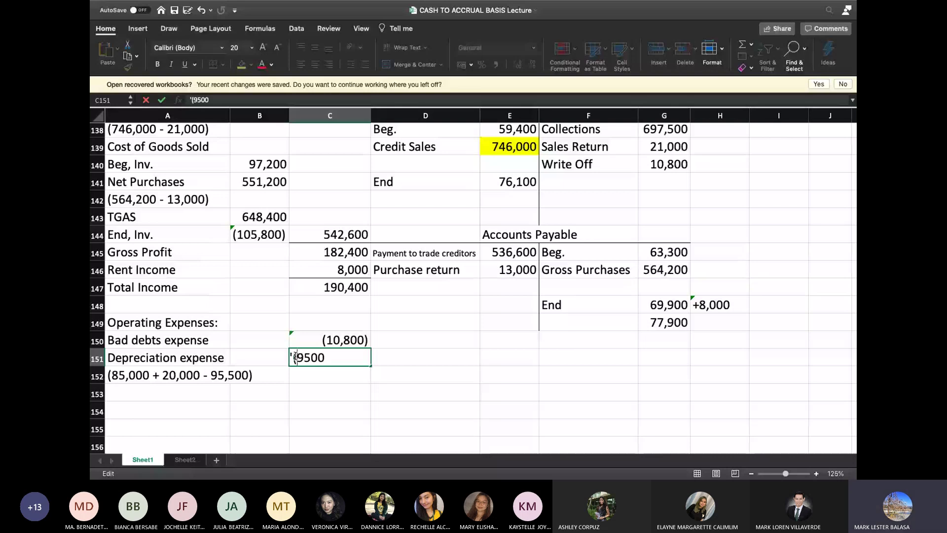
{"action": "key", "text": "Right"}
{"action": "type", "text": ","}
{"action": "key", "text": "End"}
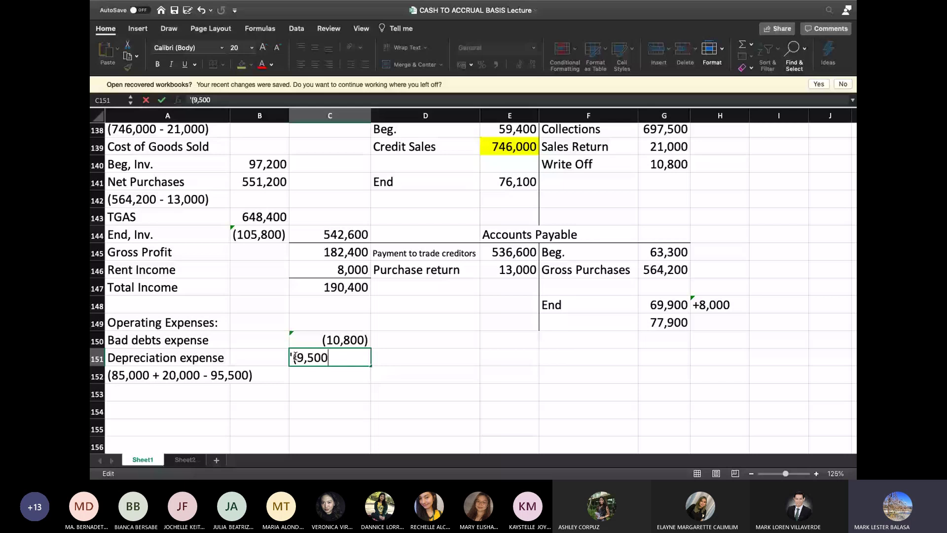
{"action": "type", "text": ")"}
{"action": "key", "text": "Return"}
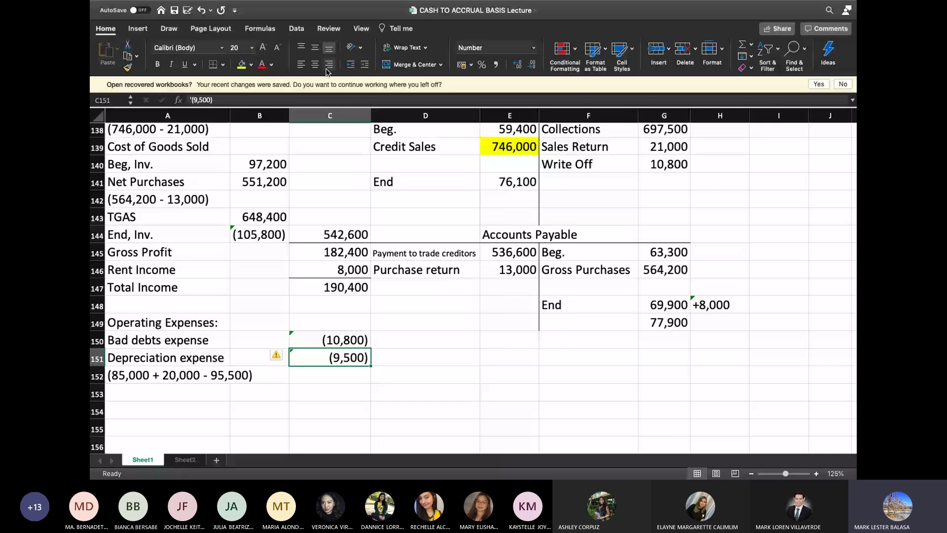
Check the account list on the slides, and add the labels "Prepaid expense" in A153 and "Accrued expense" in A154.
{"action": "key", "text": "super+Tab"}
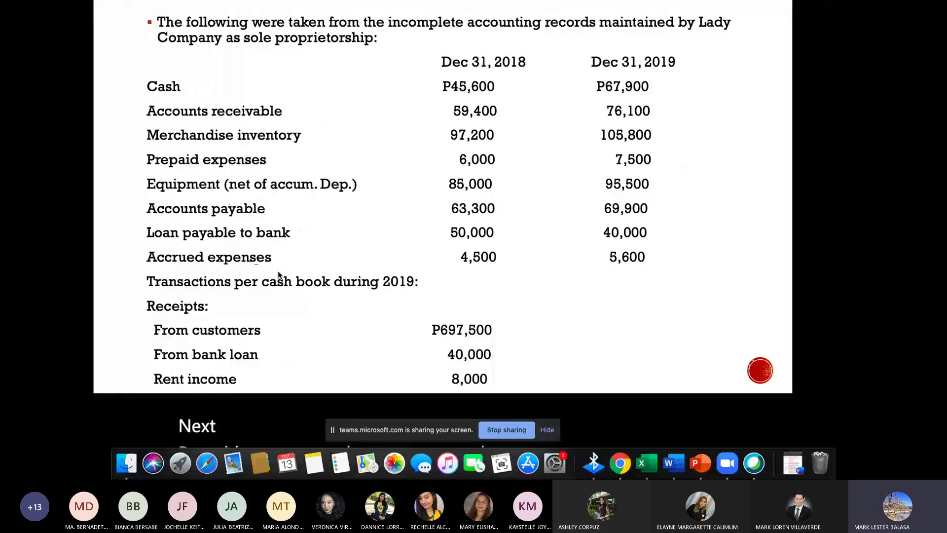
{"action": "key", "text": "super+Tab"}
{"action": "type", "text": "Prepaid expen"}
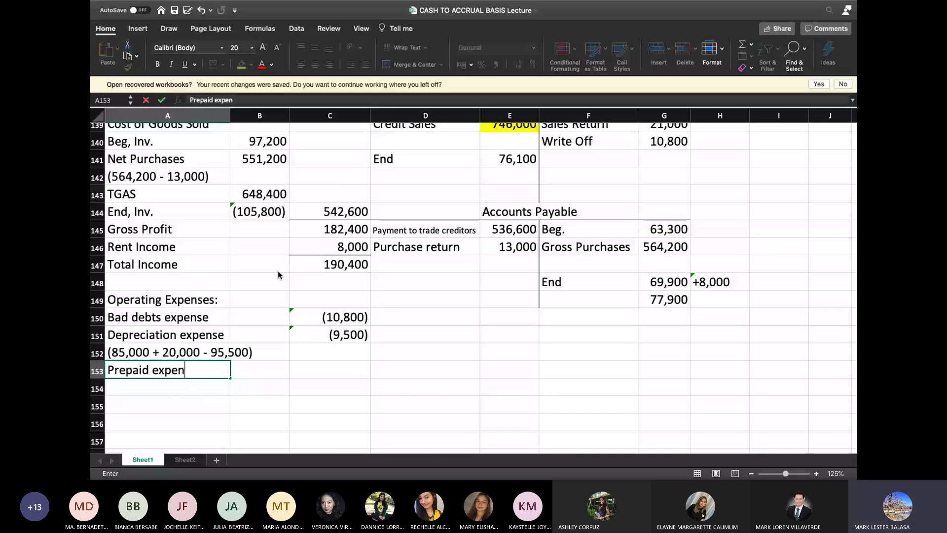
{"action": "type", "text": "se"}
{"action": "key", "text": "Return"}
{"action": "type", "text": "Accrued expen"}
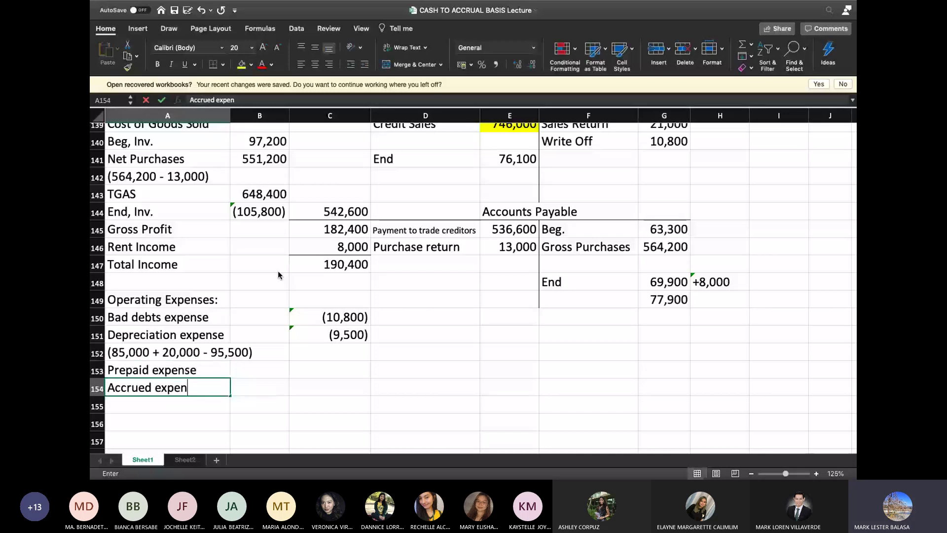
{"action": "type", "text": "se"}
Add the label "Other operating expense" in A155 below the accrued expense.
{"action": "key", "text": "Up"}
{"action": "key", "text": "Up"}
{"action": "key", "text": "Up"}
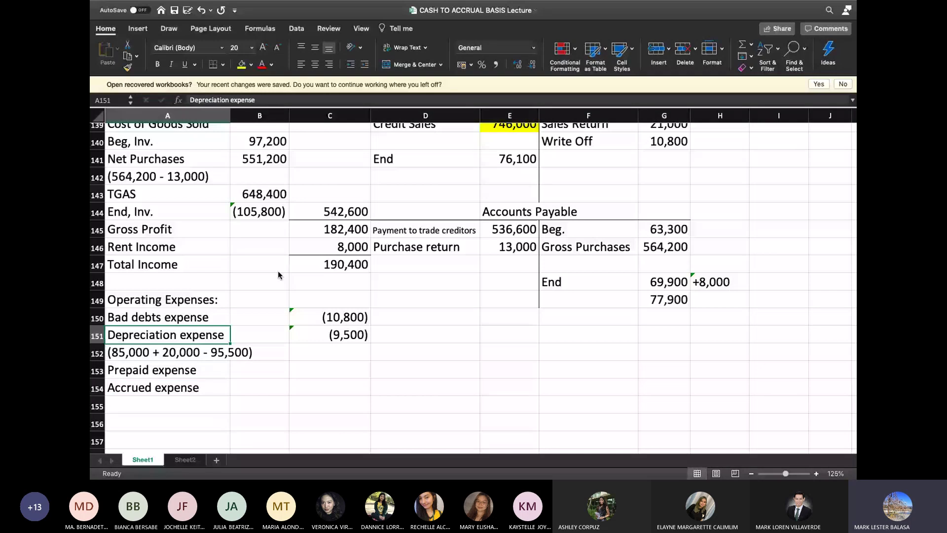
{"action": "key", "text": "Down"}
{"action": "key", "text": "Down"}
{"action": "key", "text": "Down"}
{"action": "key", "text": "Down"}
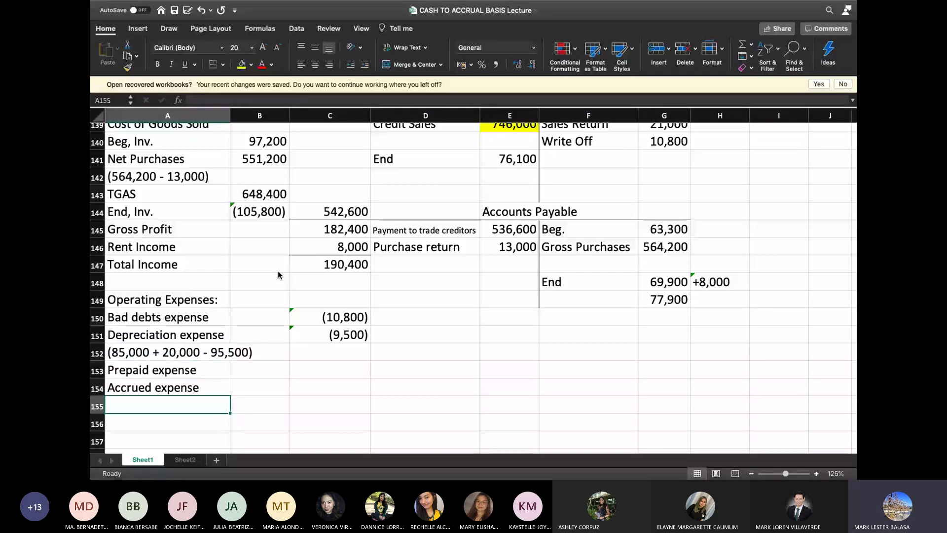
{"action": "key", "text": "Down"}
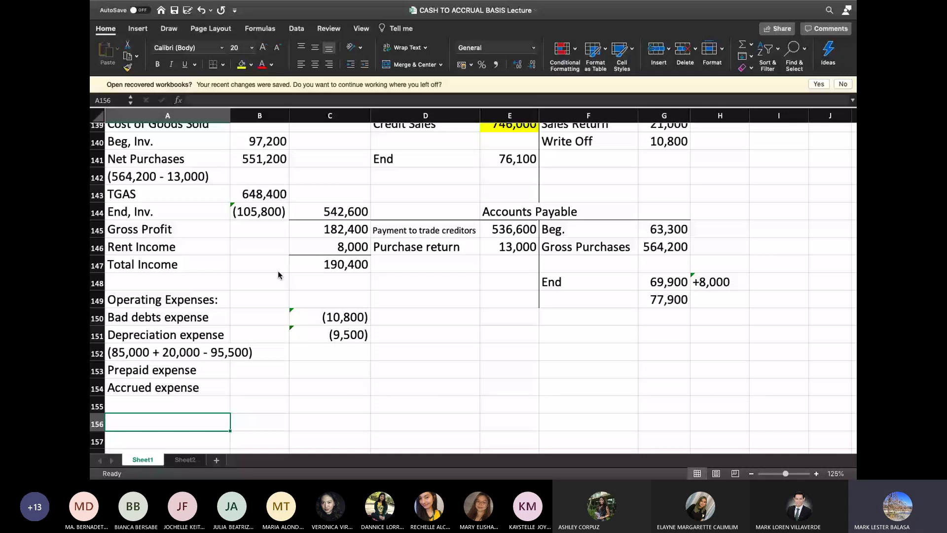
{"action": "key", "text": "Up"}
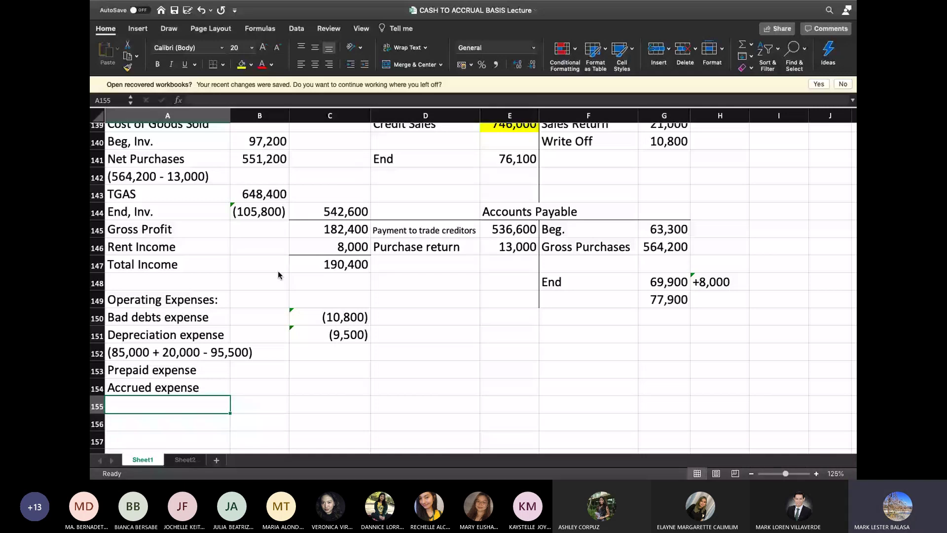
{"action": "type", "text": "Other operating expe"}
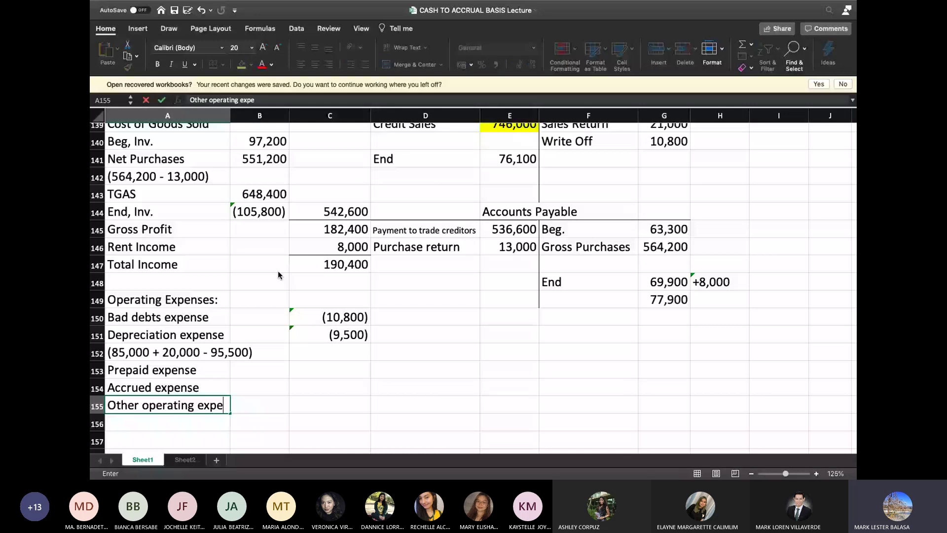
Look up the other operating expense payment on the slides, and enter it in C155 as the right-aligned text (94,100).
{"action": "key", "text": "super+Tab"}
{"action": "scroll", "coordinate": [324, 313], "scroll_direction": "down", "scroll_amount": 5}
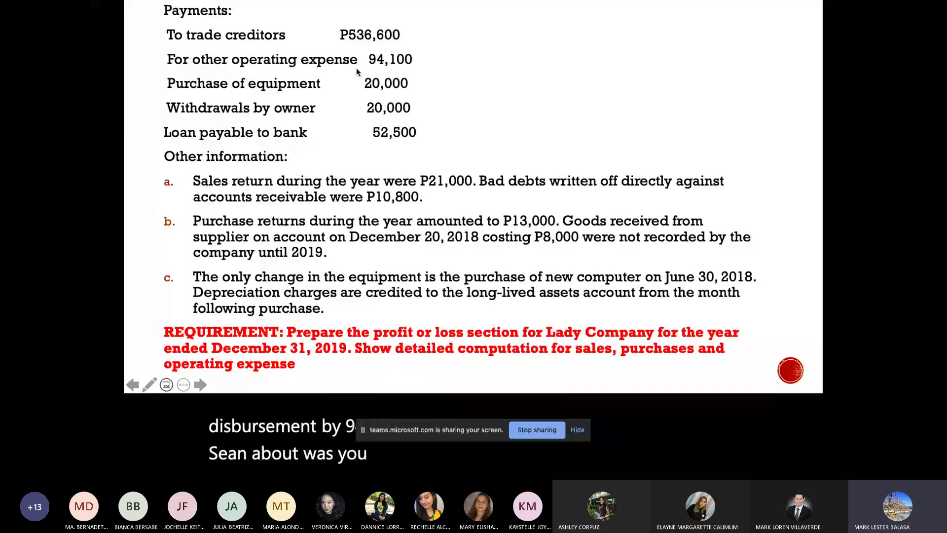
{"action": "key", "text": "super+Tab"}
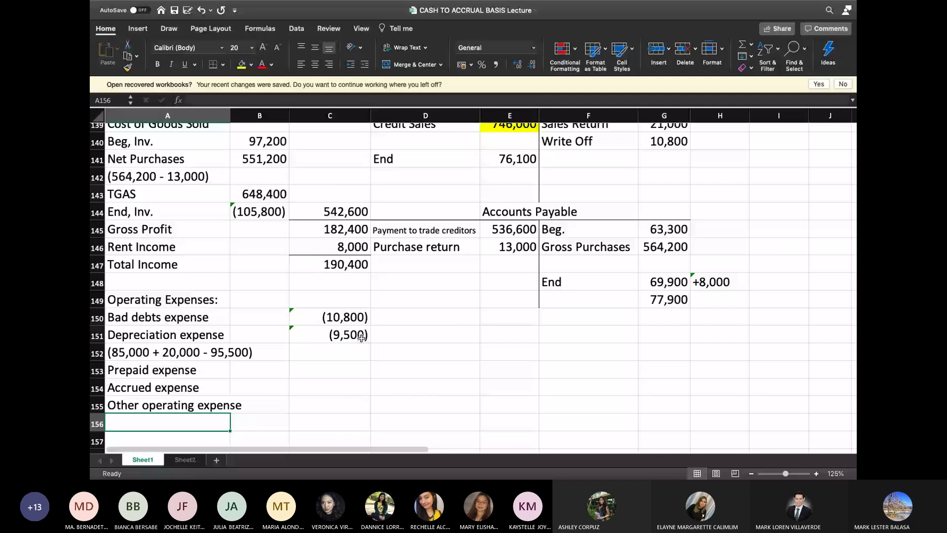
{"action": "left_click", "coordinate": [335, 405]}
{"action": "type", "text": "'(94,1"}
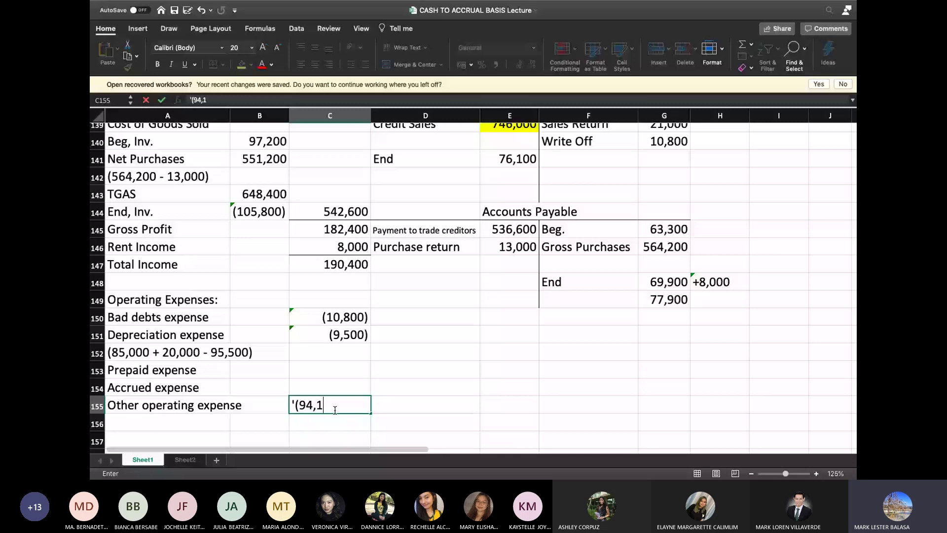
{"action": "type", "text": "00)"}
{"action": "key", "text": "Return"}
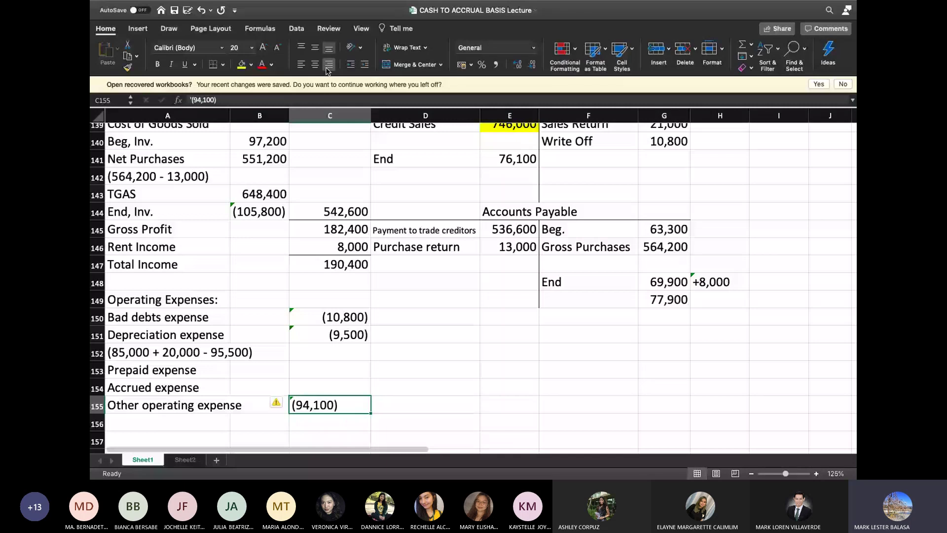
{"action": "left_click", "coordinate": [327, 67]}
Start a T-account beside the operating expenses with the heading "Prepaid Expense" in E152.
{"action": "left_click", "coordinate": [328, 366]}
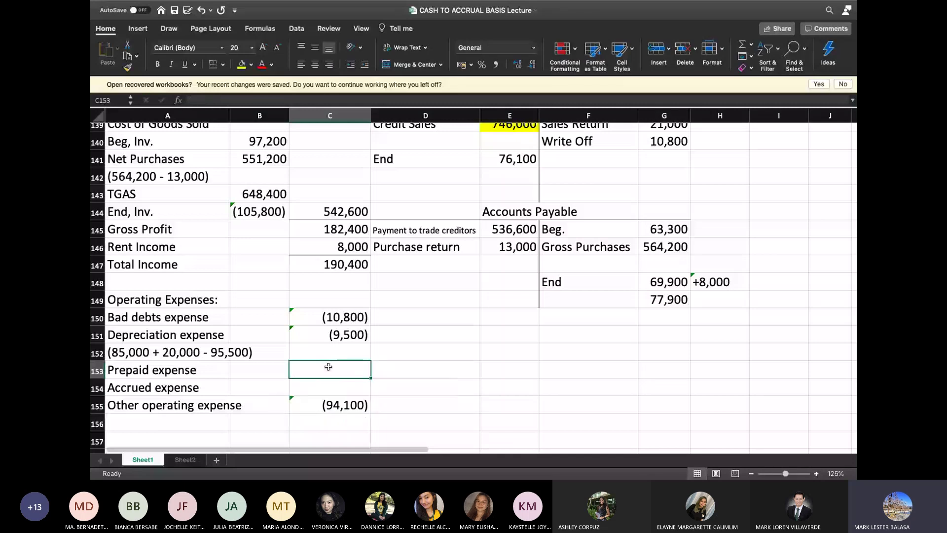
{"action": "left_click", "coordinate": [520, 355]}
{"action": "type", "text": "Prepaid Expens"}
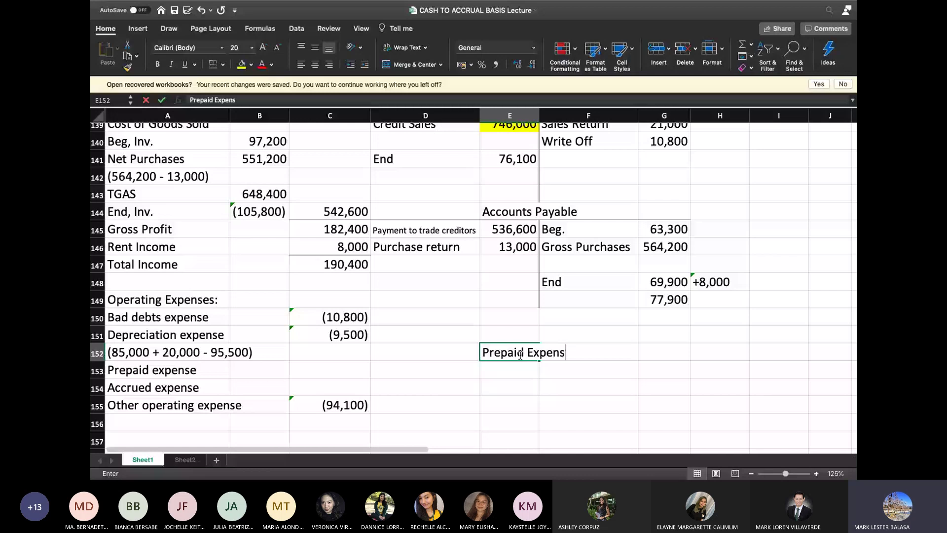
{"action": "type", "text": "e"}
{"action": "key", "text": "Return"}
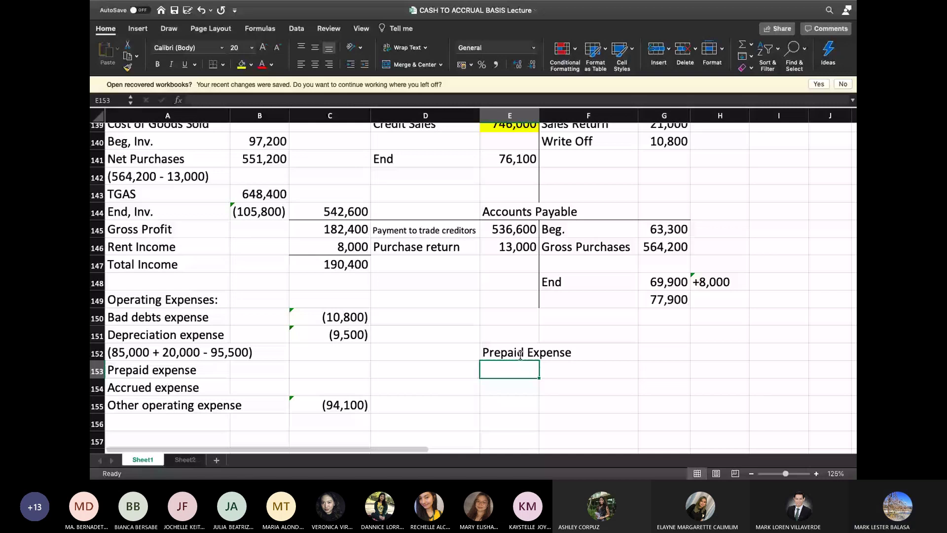
Enter the prepaid expense beginning balance, with the label "Beg" in D153 and 6,000 in E153.
{"action": "key", "text": "Left"}
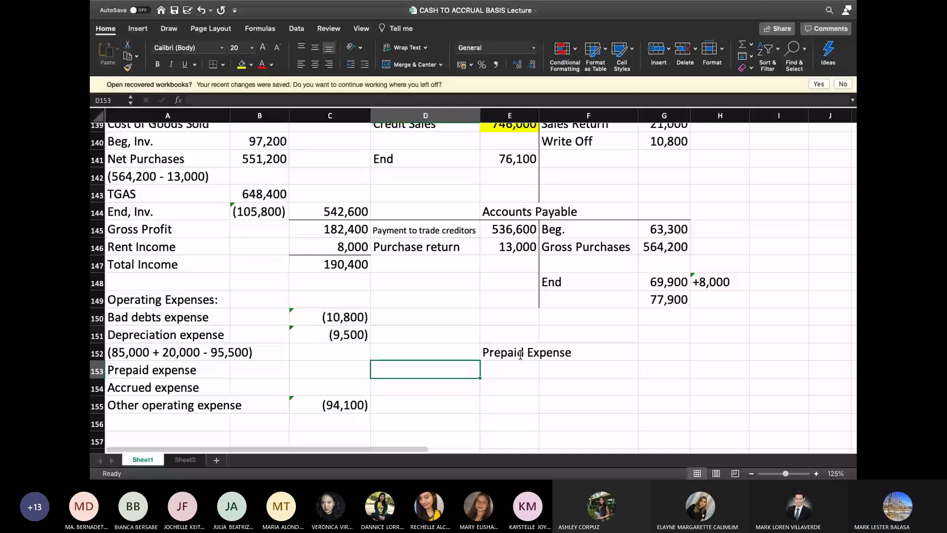
{"action": "type", "text": "Beg"}
{"action": "key", "text": "Return"}
{"action": "scroll", "coordinate": [417, 362], "scroll_direction": "up", "scroll_amount": 1}
{"action": "key", "text": "super+Tab"}
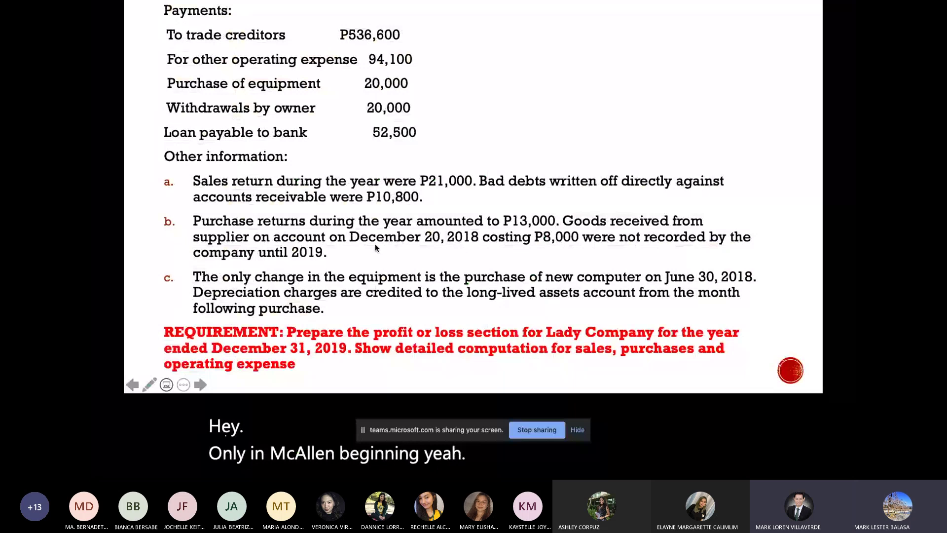
{"action": "key", "text": "super+Tab"}
{"action": "type", "text": "6000"}
{"action": "key", "text": "Return"}
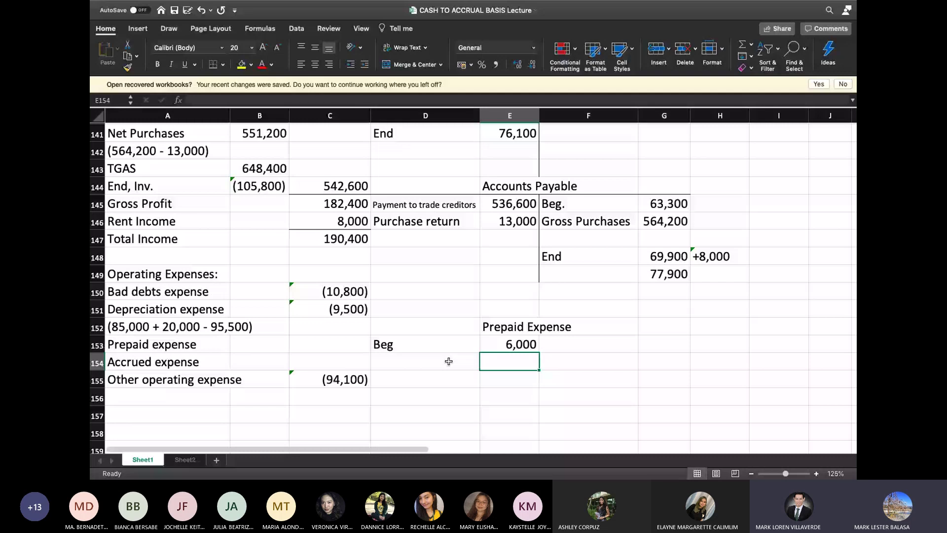
Enter the prepaid expense ending balance, with the label "End" in D155 and 7,500 in E155.
{"action": "left_click", "coordinate": [416, 379]}
{"action": "type", "text": "End"}
{"action": "key", "text": "Tab"}
{"action": "type", "text": "7,5"}
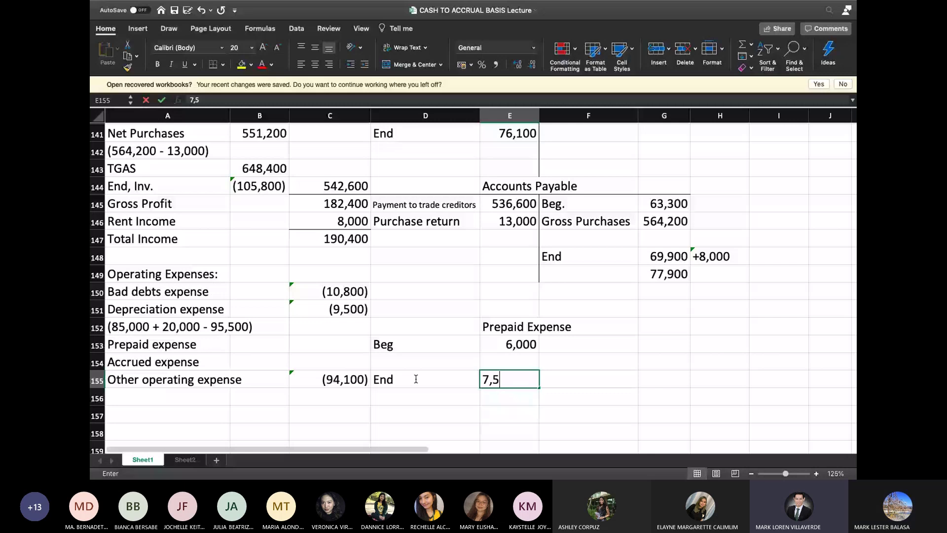
{"action": "type", "text": "00"}
Label the credit side of the Prepaid Expense T-account "Expense incurred" in F153.
{"action": "key", "text": "Up"}
{"action": "key", "text": "Left"}
{"action": "key", "text": "Left"}
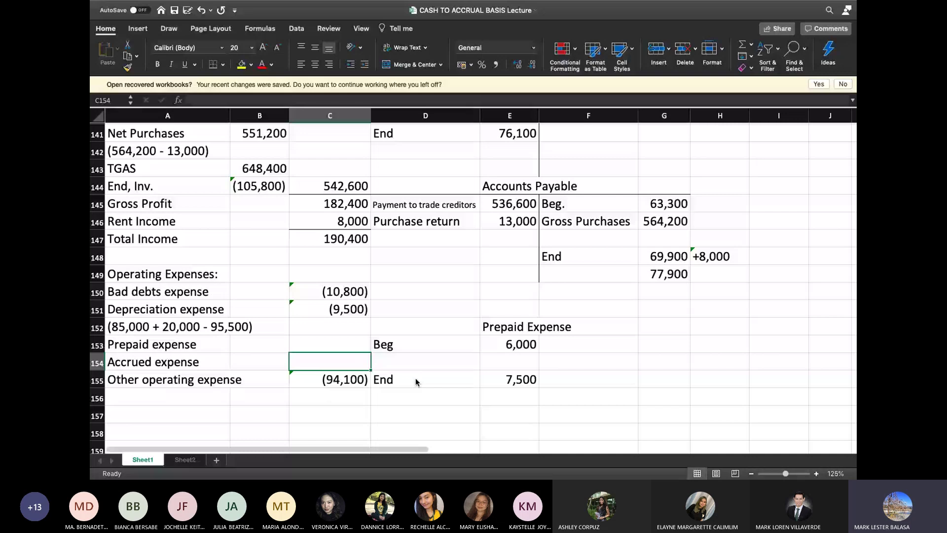
{"action": "key", "text": "Up"}
{"action": "key", "text": "Right"}
{"action": "key", "text": "Right"}
{"action": "key", "text": "Right"}
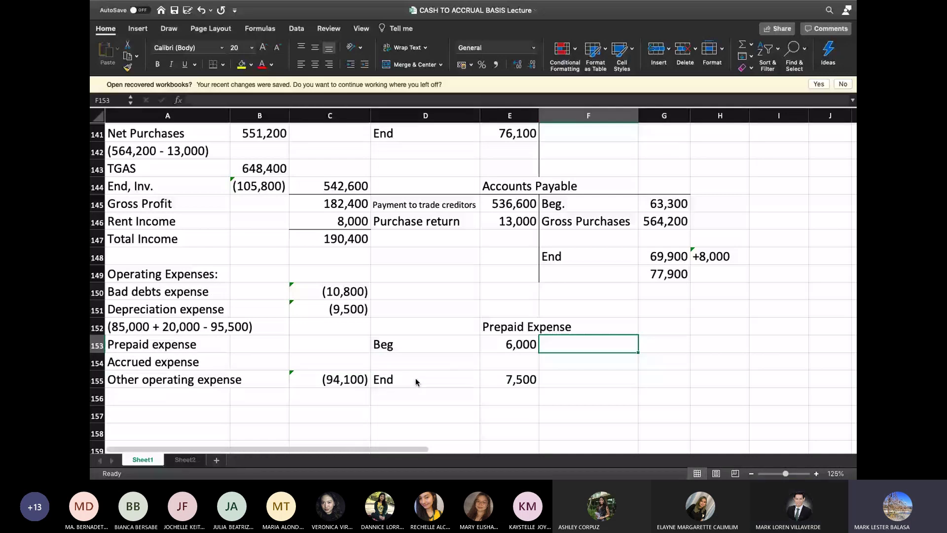
{"action": "type", "text": "Expense i"}
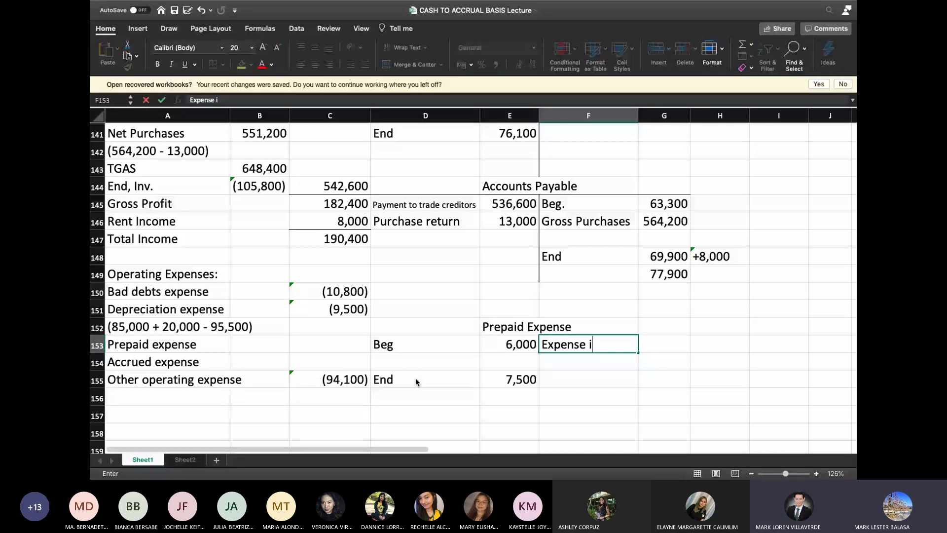
{"action": "type", "text": "ncurred"}
Enter 1,500 in E154 as the increase between the beginning and ending prepaid balances.
{"action": "left_click", "coordinate": [489, 380]}
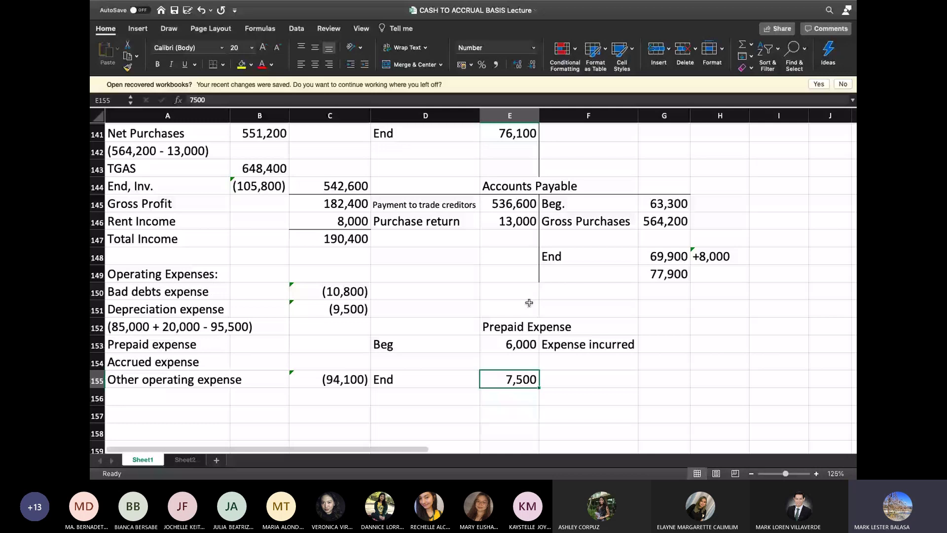
{"action": "left_click", "coordinate": [517, 357]}
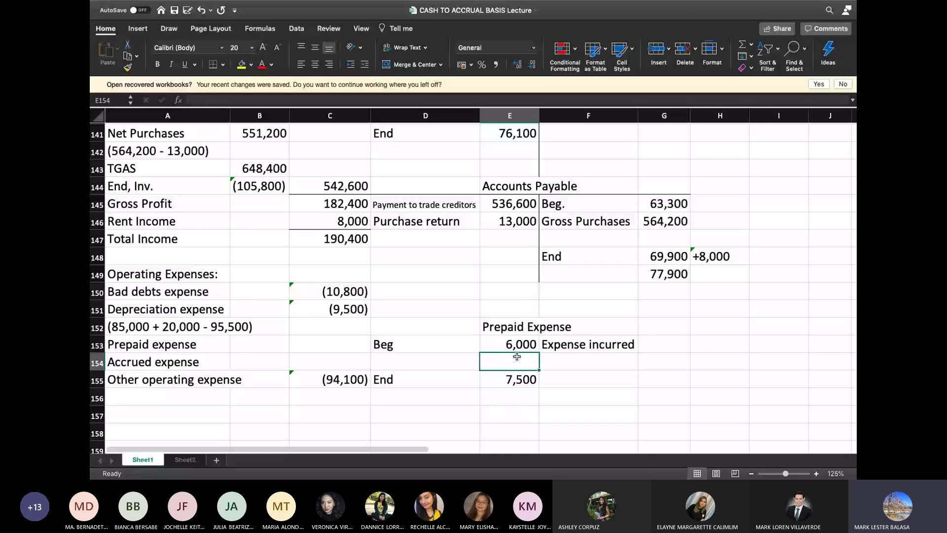
{"action": "type", "text": "1,50"}
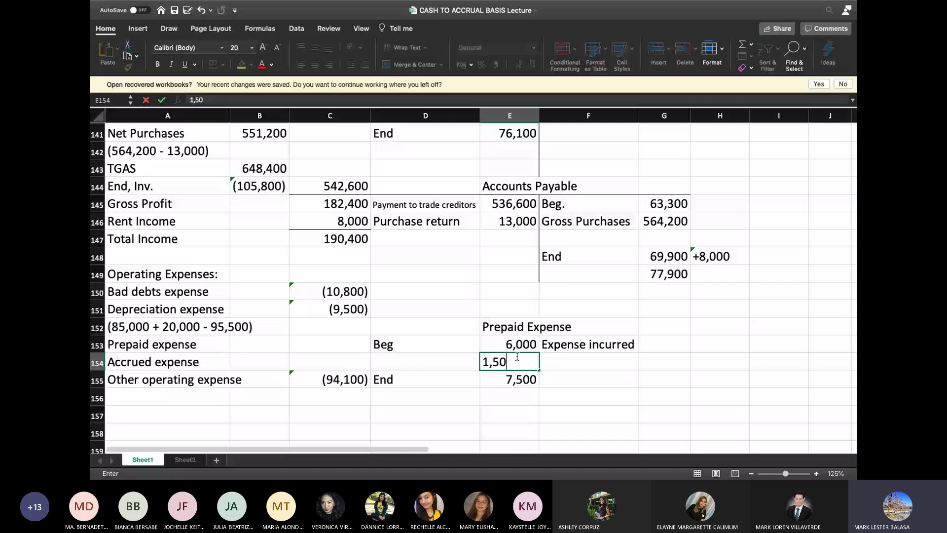
{"action": "type", "text": "00"}
{"action": "key", "text": "Return"}
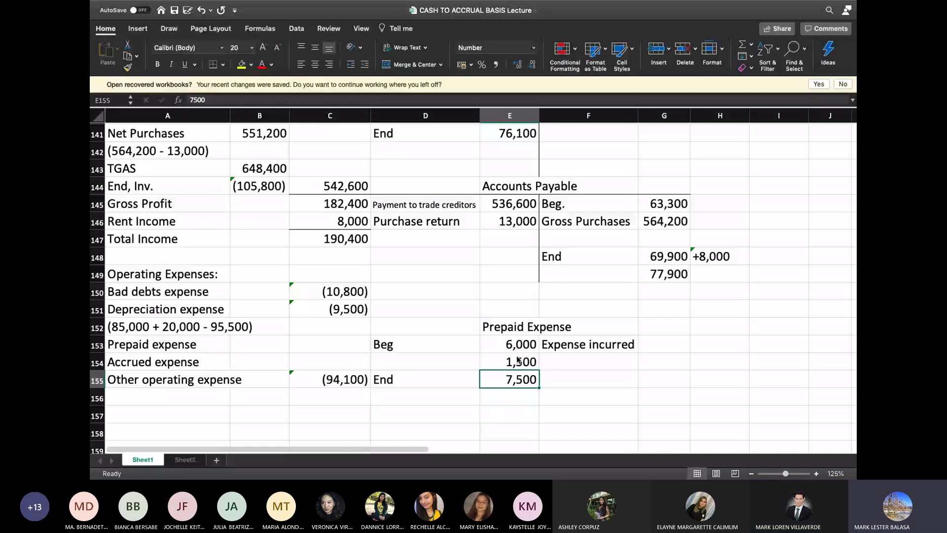
{"action": "key", "text": "Up"}
{"action": "key", "text": "Left"}
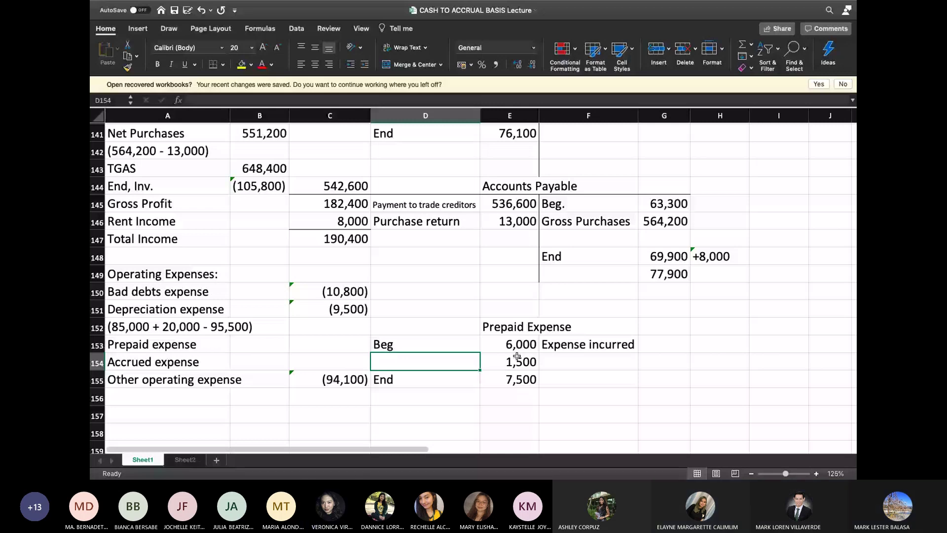
Enter 1,500 as the prepaid expense amount in C153 of the income statement.
{"action": "left_click", "coordinate": [324, 340]}
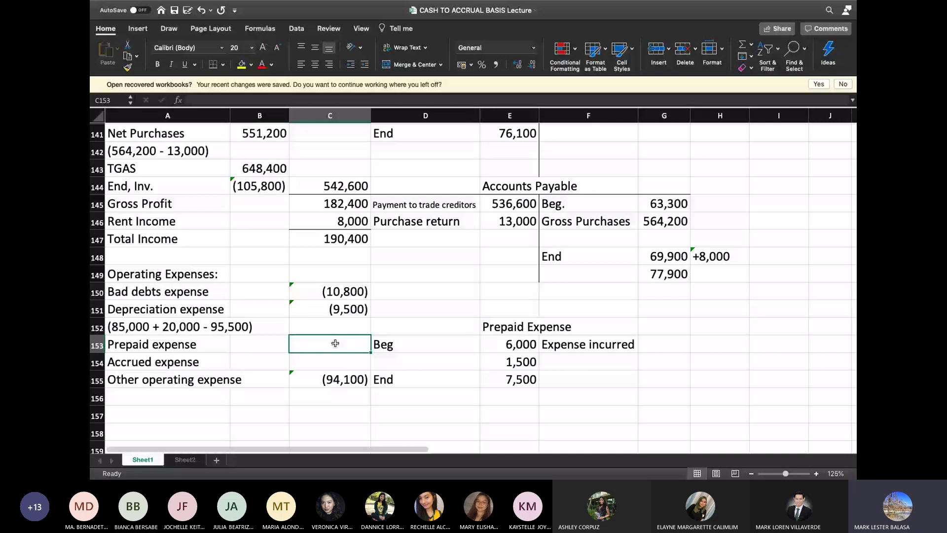
{"action": "type", "text": "1,500"}
{"action": "key", "text": "Return"}
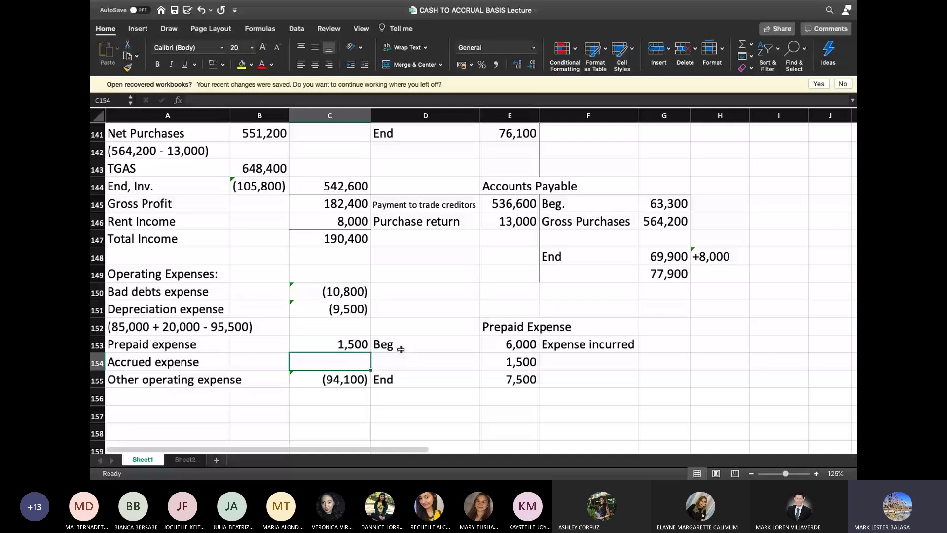
{"action": "left_click_drag", "start_coordinate": [586, 344], "coordinate": [654, 342]}
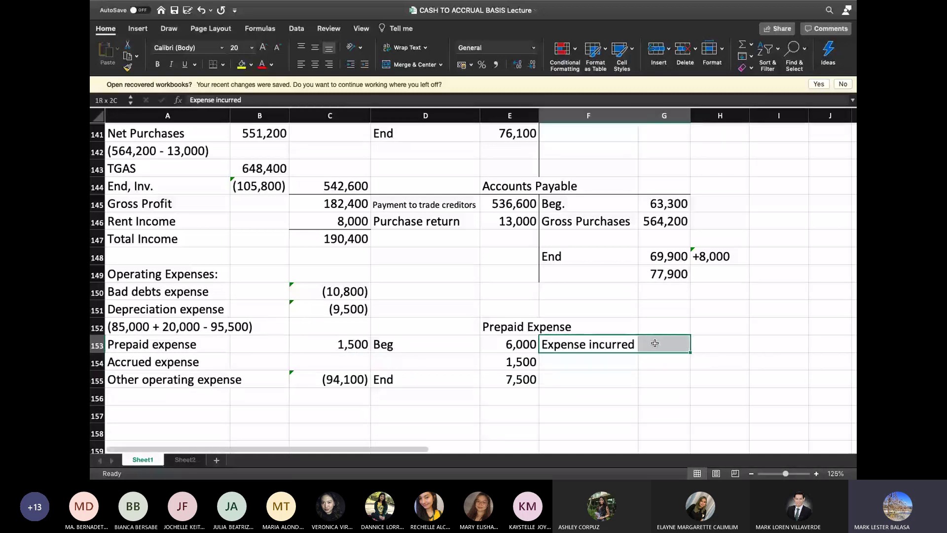
{"action": "left_click", "coordinate": [494, 279]}
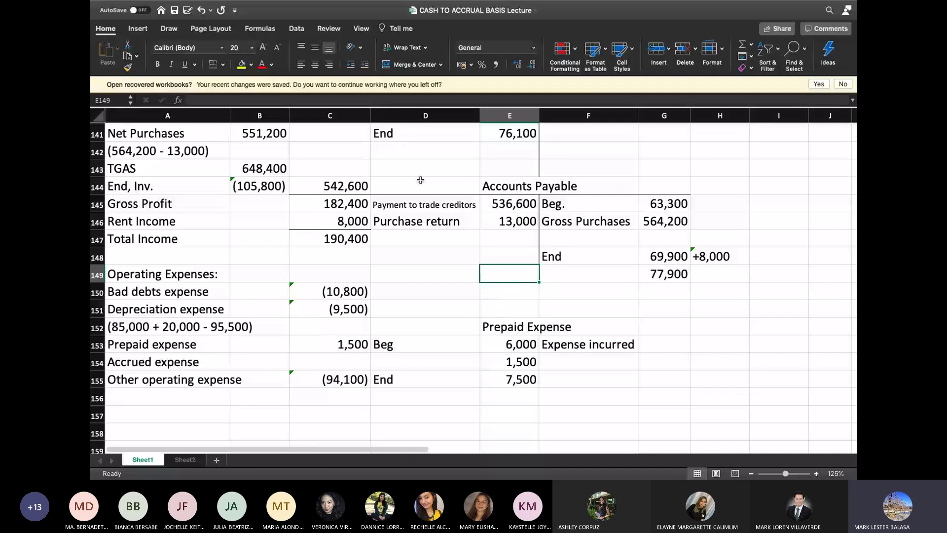
{"action": "left_click", "coordinate": [521, 367]}
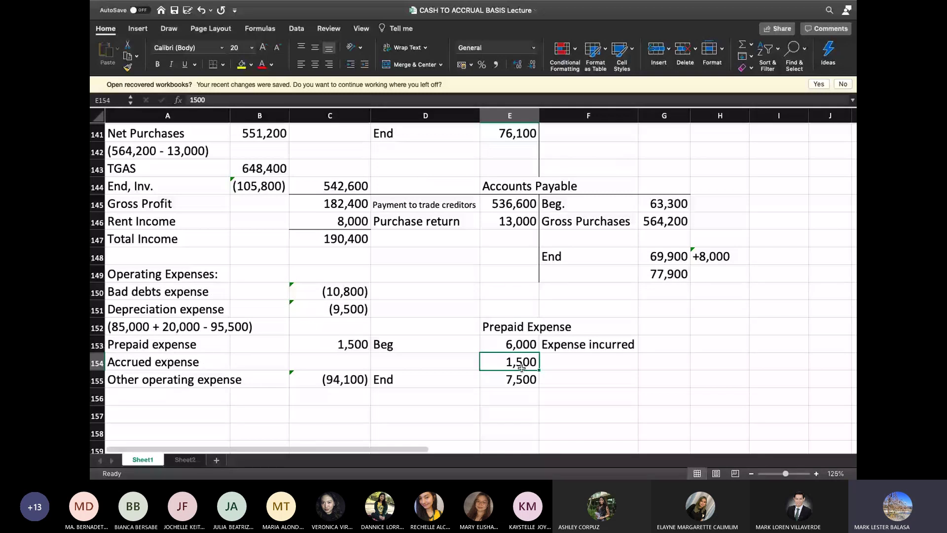
{"action": "left_click", "coordinate": [342, 345]}
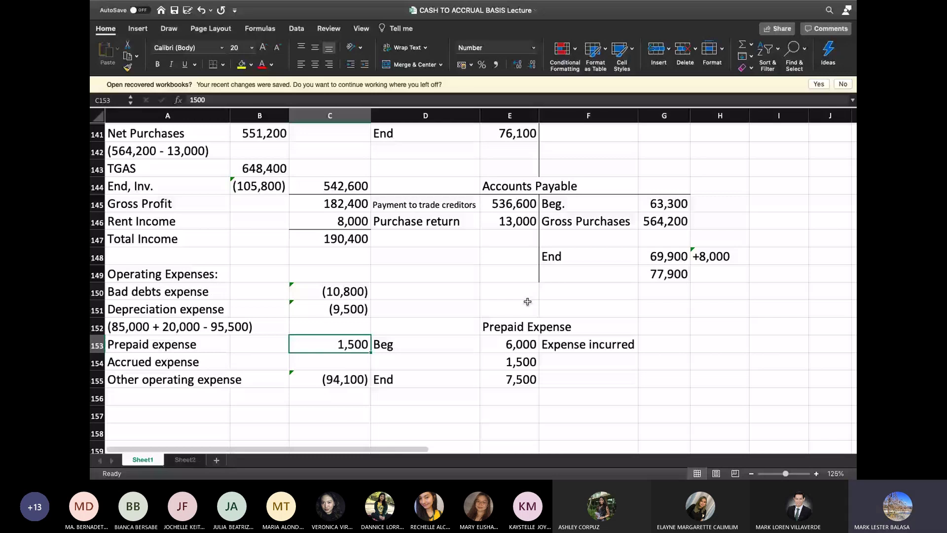
Add a left border to F153:F156 as the vertical line of the Prepaid Expense T-account.
{"action": "left_click_drag", "start_coordinate": [543, 344], "coordinate": [554, 391]}
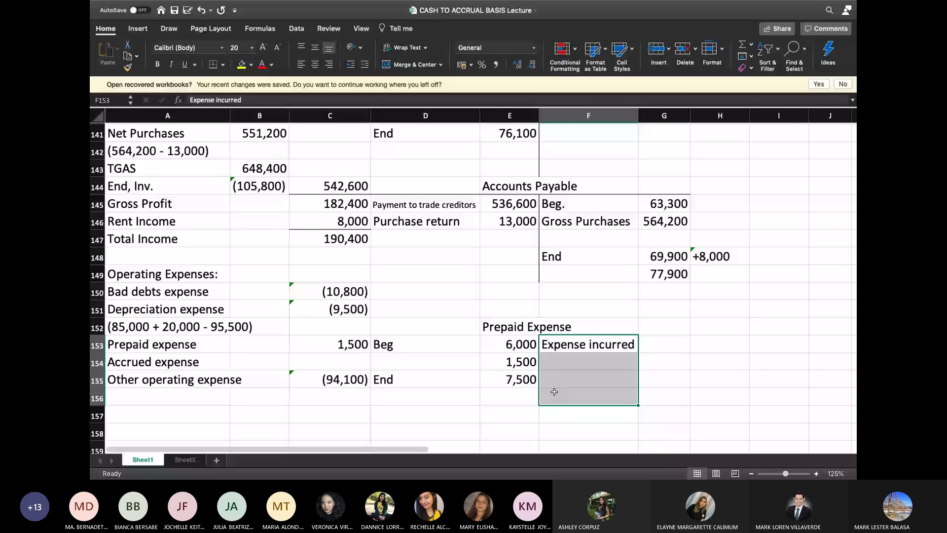
{"action": "left_click", "coordinate": [508, 327]}
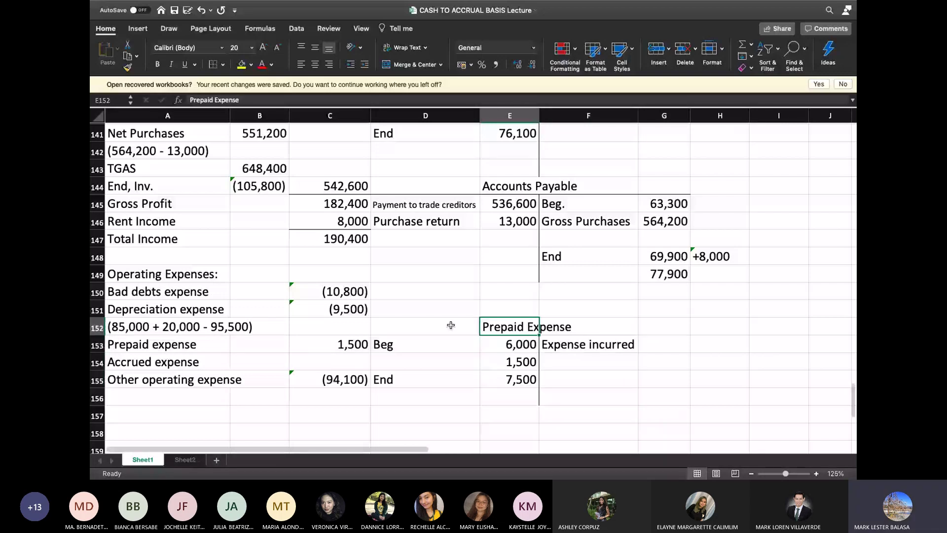
Add a bottom border to D152:G152 as the horizontal line of the Prepaid Expense T-account.
{"action": "left_click", "coordinate": [451, 325]}
{"action": "key", "text": "shift+Right"}
{"action": "key", "text": "shift+Right"}
{"action": "key", "text": "shift+Right"}
{"action": "key", "text": "super+alt+Down"}
Enter the title "Accrued Expense" in E158 for a new T-account below the Prepaid Expense account.
{"action": "scroll", "coordinate": [461, 324], "scroll_direction": "down", "scroll_amount": 2}
{"action": "left_click", "coordinate": [510, 371]}
{"action": "type", "text": "Accrued"}
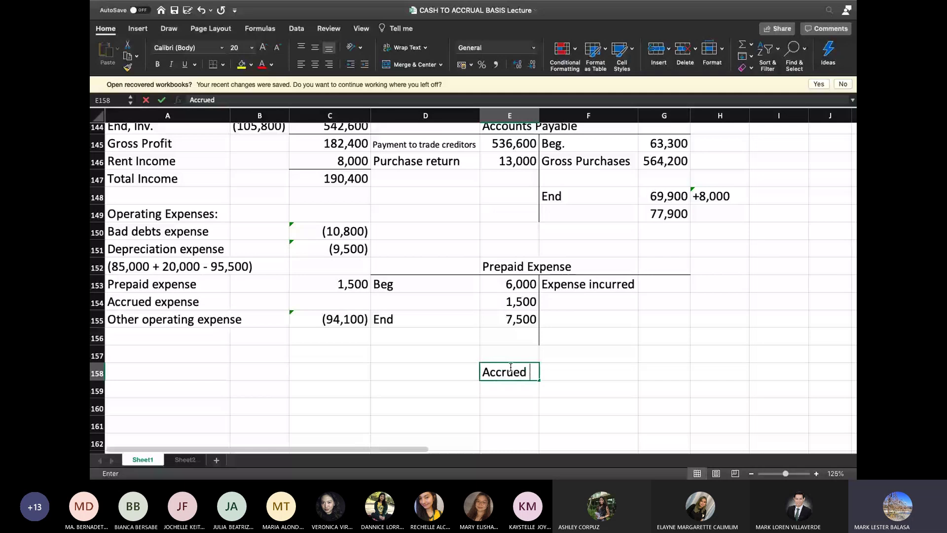
{"action": "type", "text": " Expense"}
Enter "Beg" in F159 and the beginning accrued expense balance of 4,500 in G159.
{"action": "left_click_drag", "start_coordinate": [546, 390], "coordinate": [545, 429]}
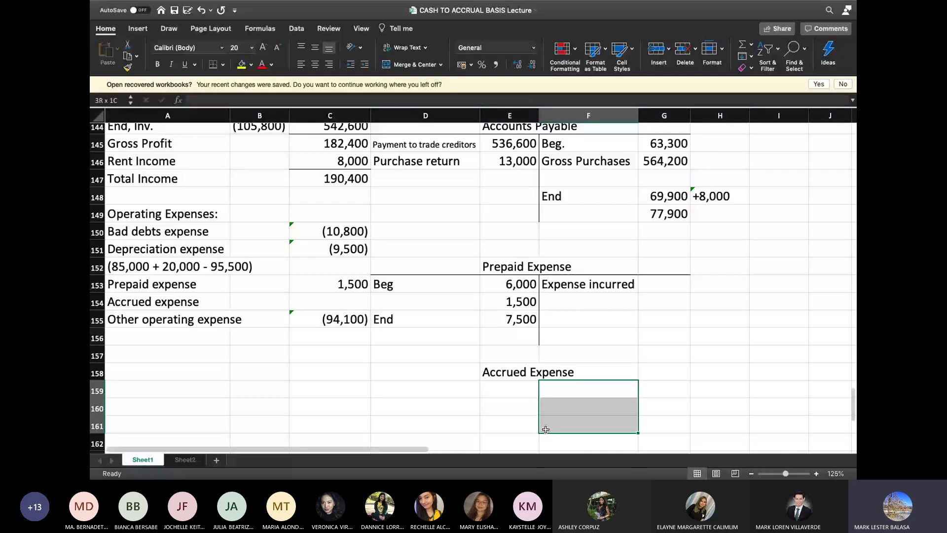
{"action": "left_click", "coordinate": [542, 392]}
{"action": "type", "text": "Beg"}
{"action": "key", "text": "Return"}
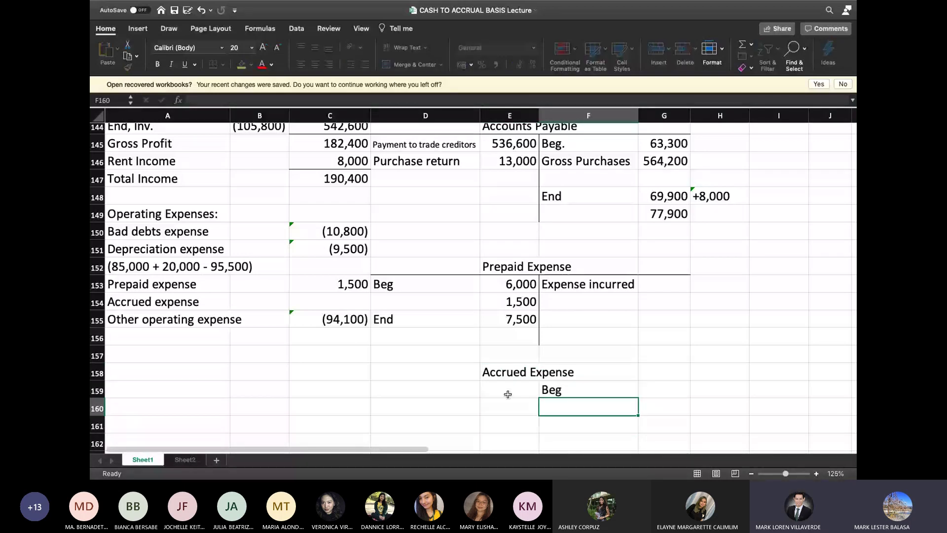
{"action": "key", "text": "Up"}
{"action": "key", "text": "Right"}
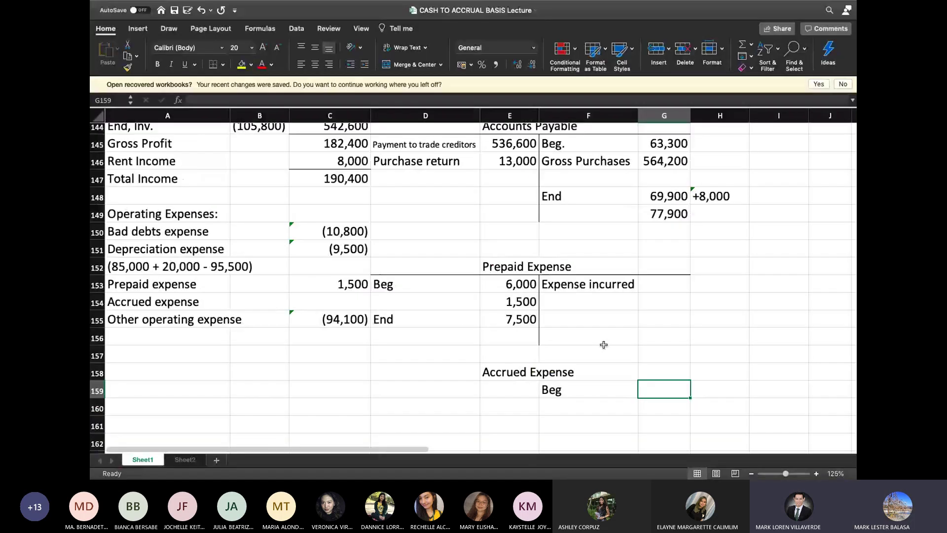
{"action": "type", "text": "4,500"}
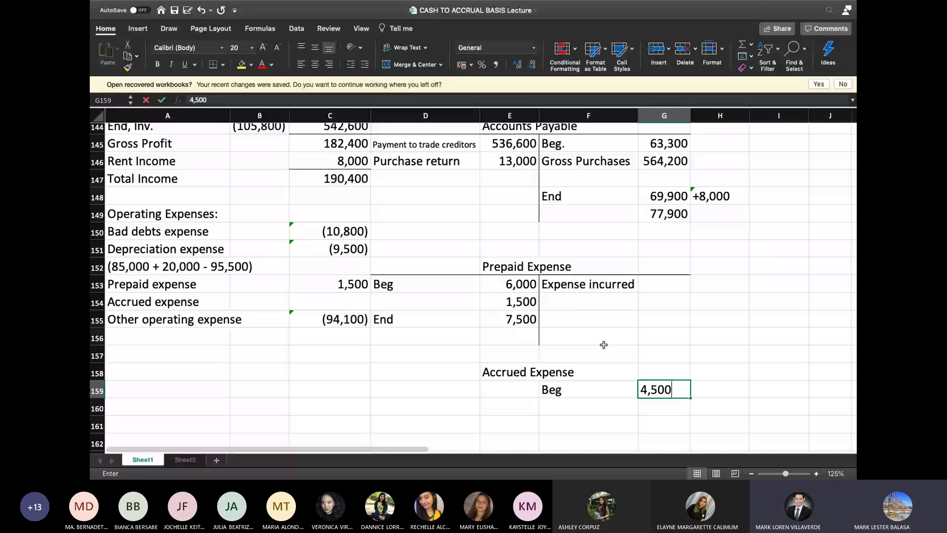
{"action": "key", "text": "Return"}
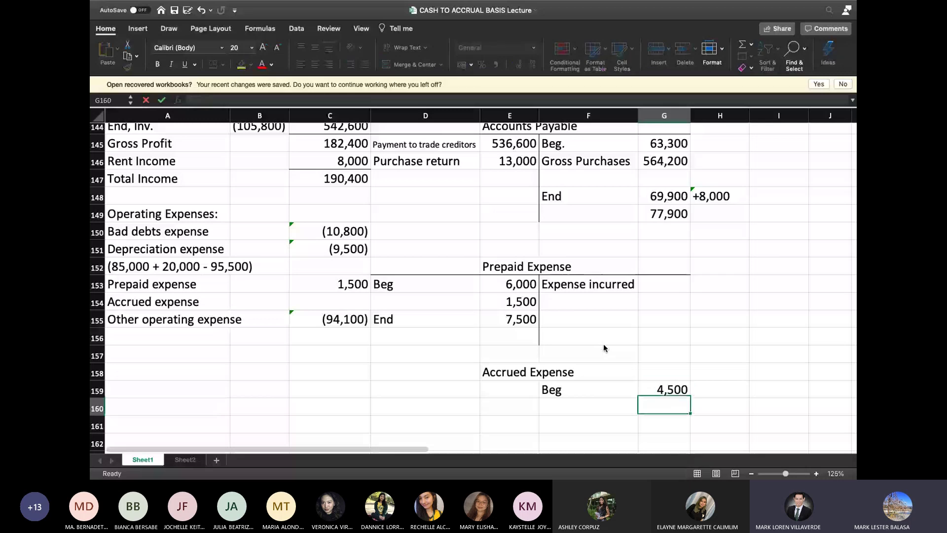
Check the accrued expenses on the problem slide, then enter "End" in F161 and 5,600 in G161.
{"action": "key", "text": "Down"}
{"action": "key", "text": "Left"}
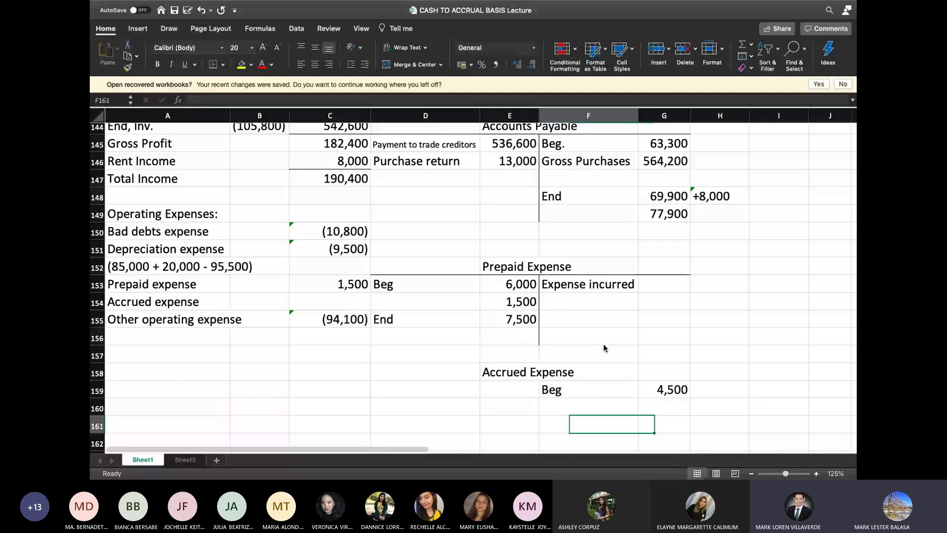
{"action": "key", "text": "super+Tab"}
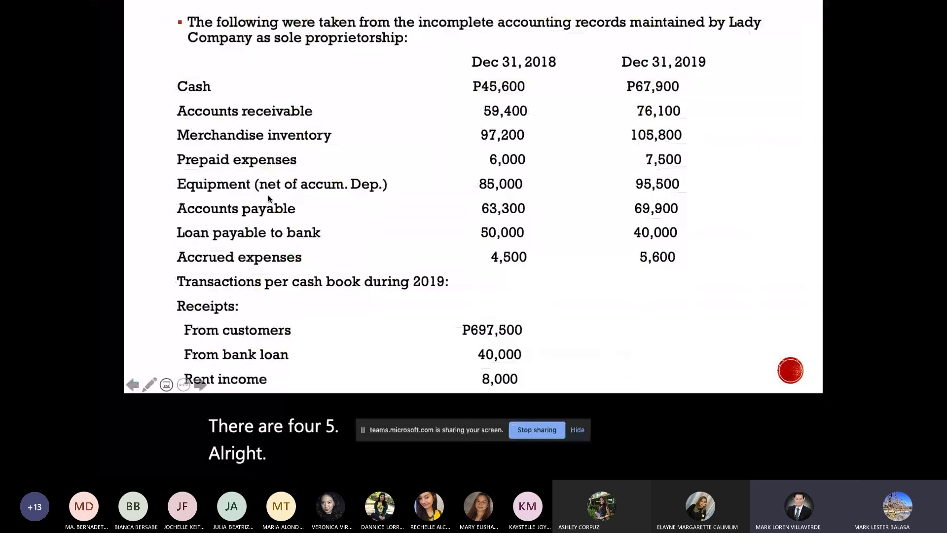
{"action": "key", "text": "super+Tab"}
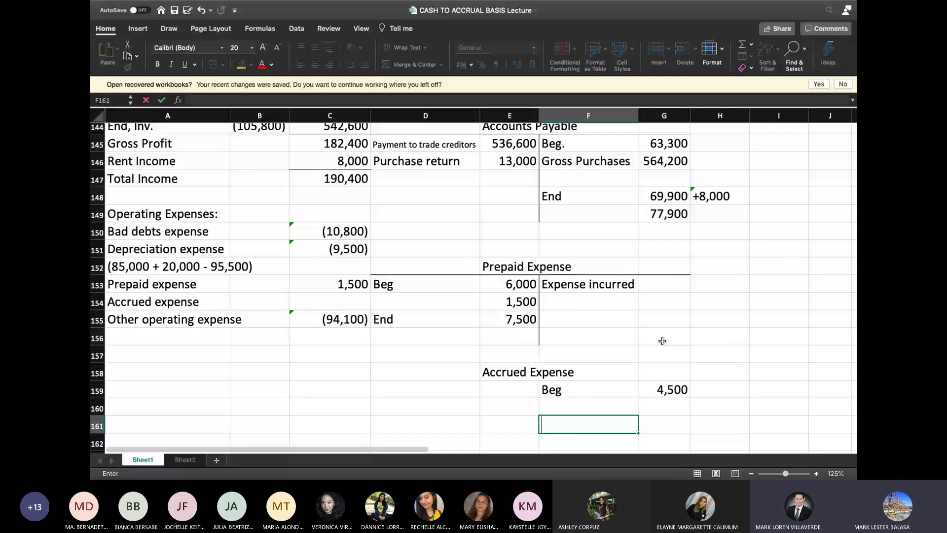
{"action": "type", "text": "En"}
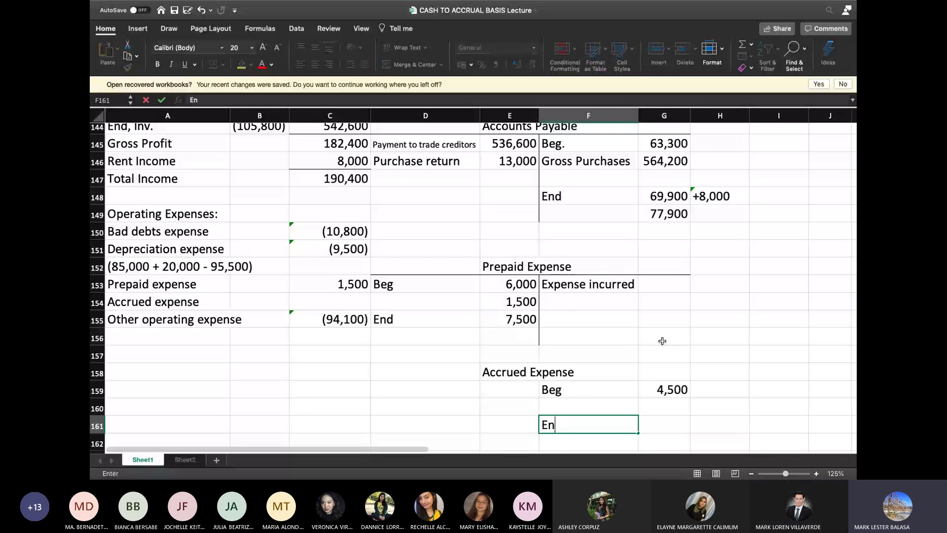
{"action": "type", "text": "d"}
{"action": "key", "text": "Tab"}
{"action": "type", "text": "5,600"}
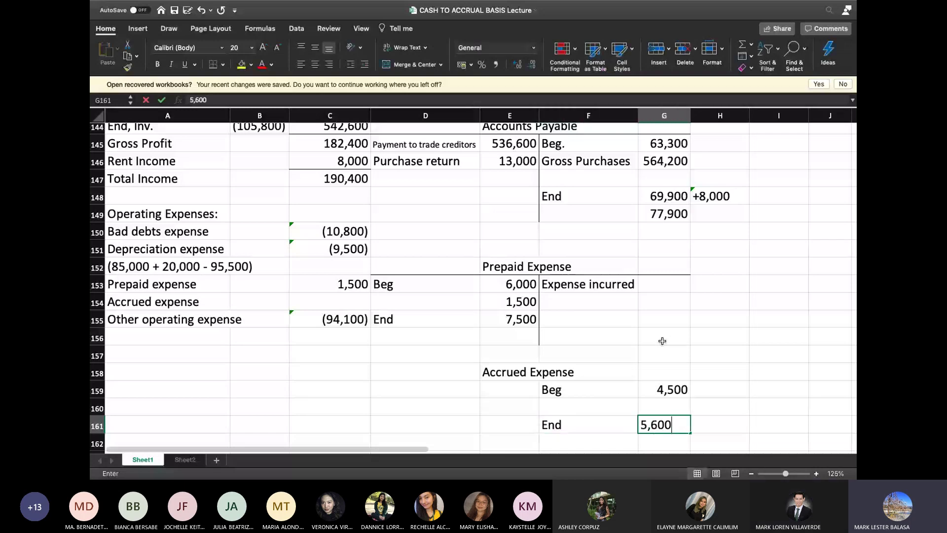
{"action": "key", "text": "ctrl+Return"}
Label F160 "Expense incurred" between the beginning and ending rows of the Accrued Expense T-account.
{"action": "key", "text": "Left"}
{"action": "key", "text": "Up"}
{"action": "type", "text": "Expen"}
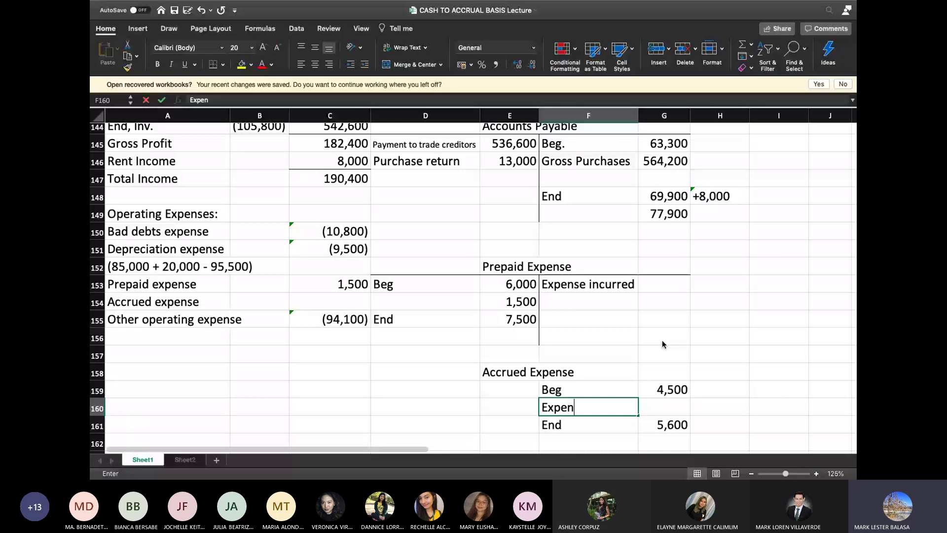
{"action": "type", "text": "se "}
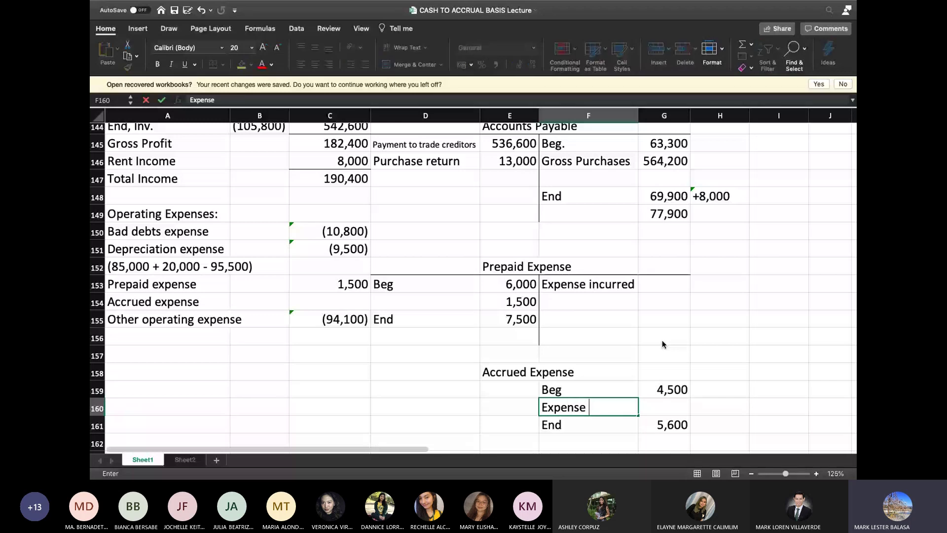
{"action": "type", "text": "incurred"}
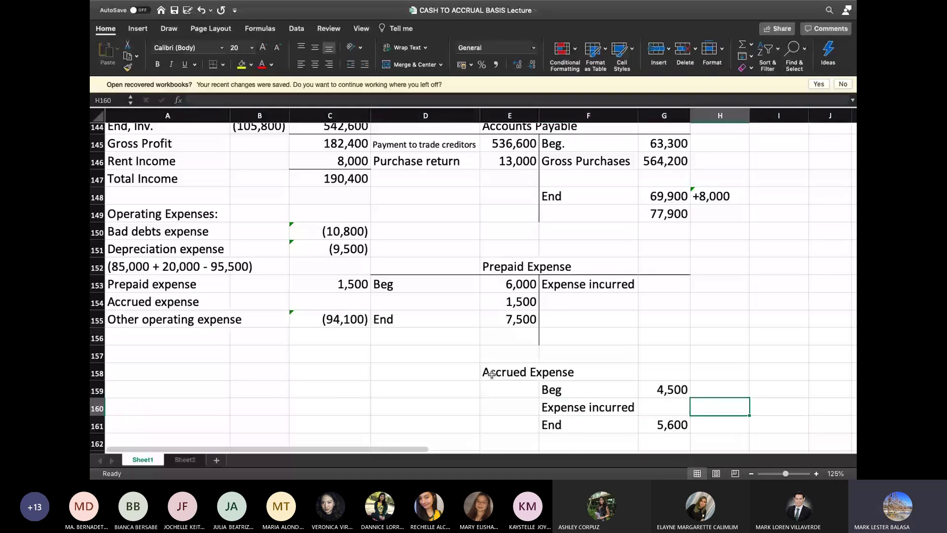
Draw the Accrued Expense T-account lines with a left border on F159:F162 and a bottom border on D158:G158.
{"action": "left_click_drag", "start_coordinate": [568, 390], "coordinate": [587, 443]}
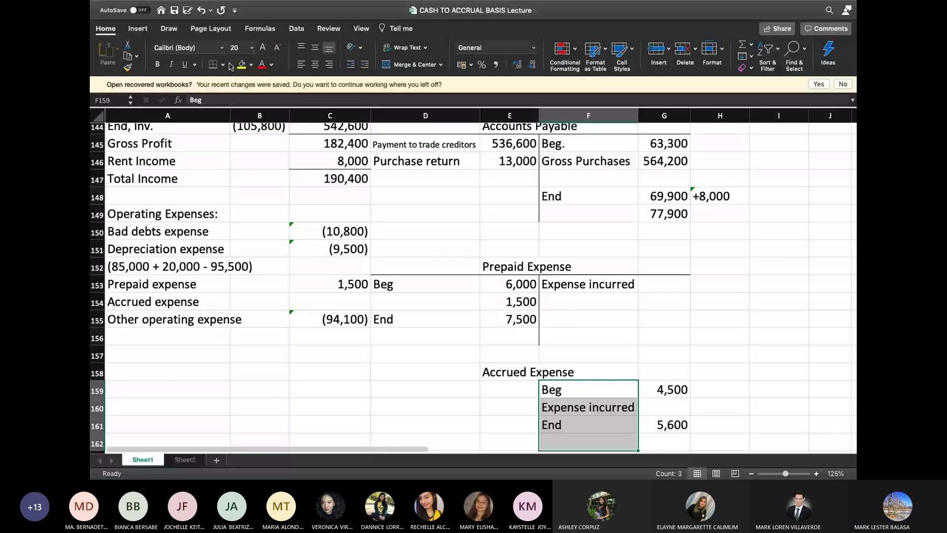
{"action": "left_click", "coordinate": [223, 65]}
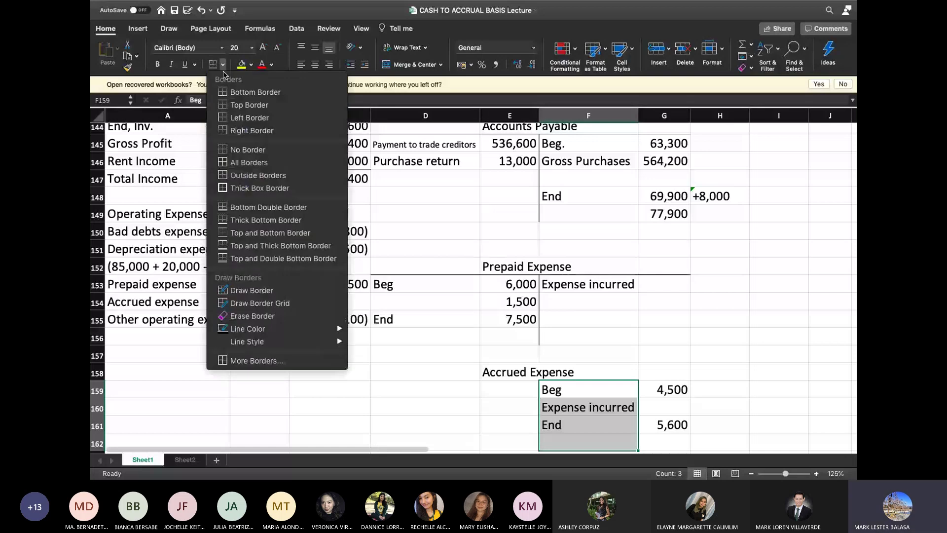
{"action": "left_click", "coordinate": [225, 105]}
{"action": "left_click_drag", "start_coordinate": [425, 371], "coordinate": [599, 371]}
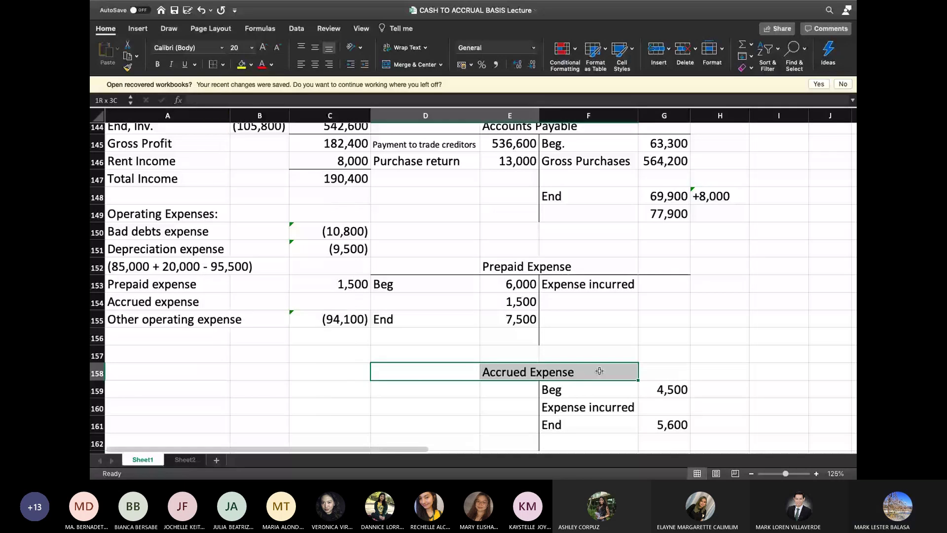
{"action": "left_click_drag", "start_coordinate": [599, 371], "coordinate": [666, 372]}
{"action": "left_click", "coordinate": [223, 64]}
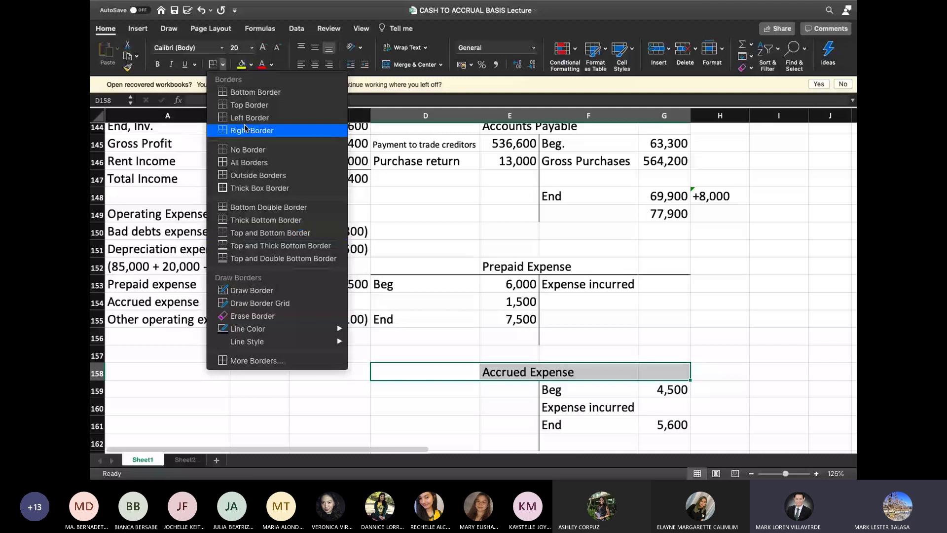
{"action": "left_click", "coordinate": [232, 91]}
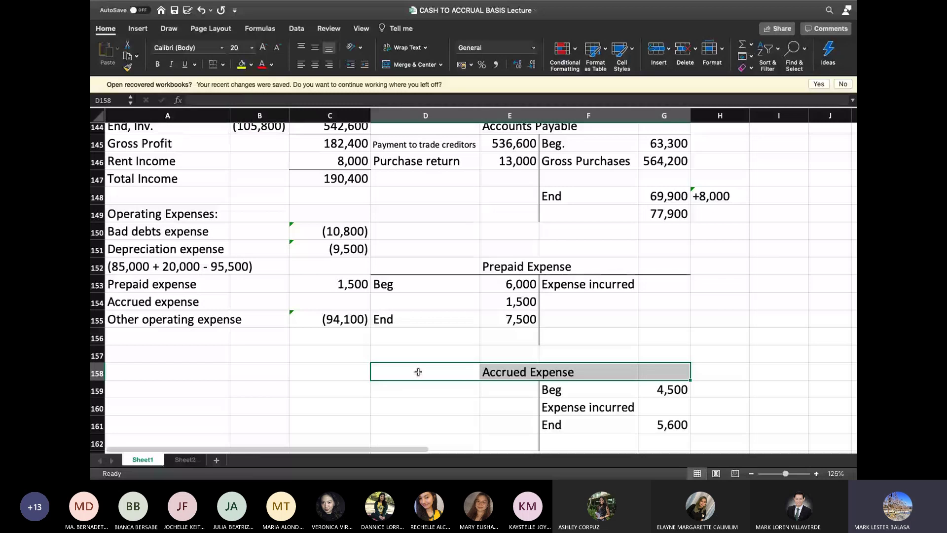
Enter 1,100 as the expense incurred in G160 and (1,100) as text for the accrued expense in C154.
{"action": "type", "text": "1100"}
{"action": "key", "text": "Return"}
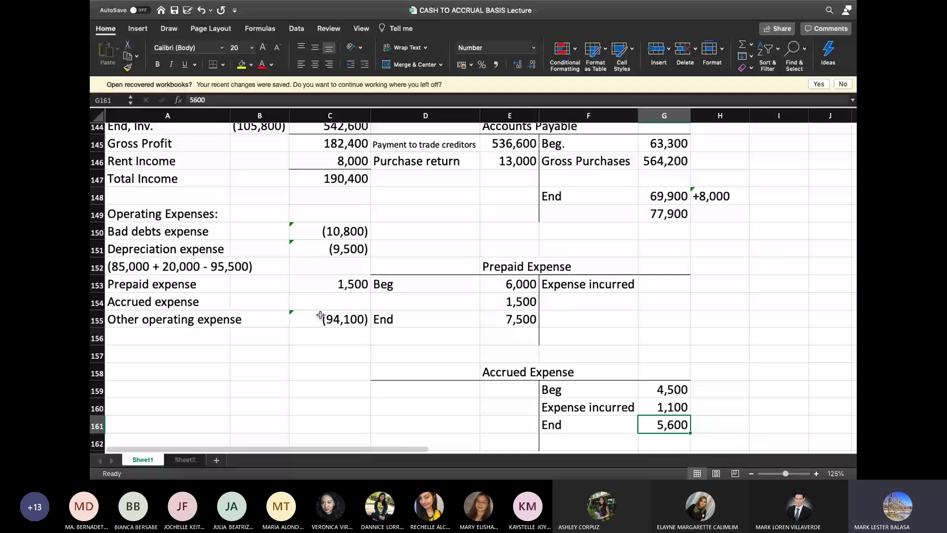
{"action": "left_click", "coordinate": [335, 295]}
{"action": "type", "text": "'(1,100"}
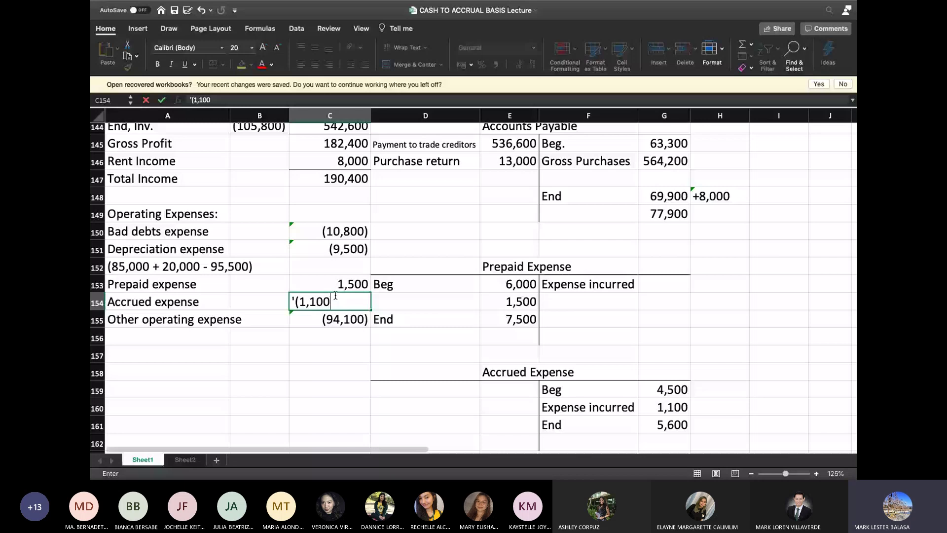
{"action": "type", "text": ")"}
{"action": "left_click", "coordinate": [435, 338]}
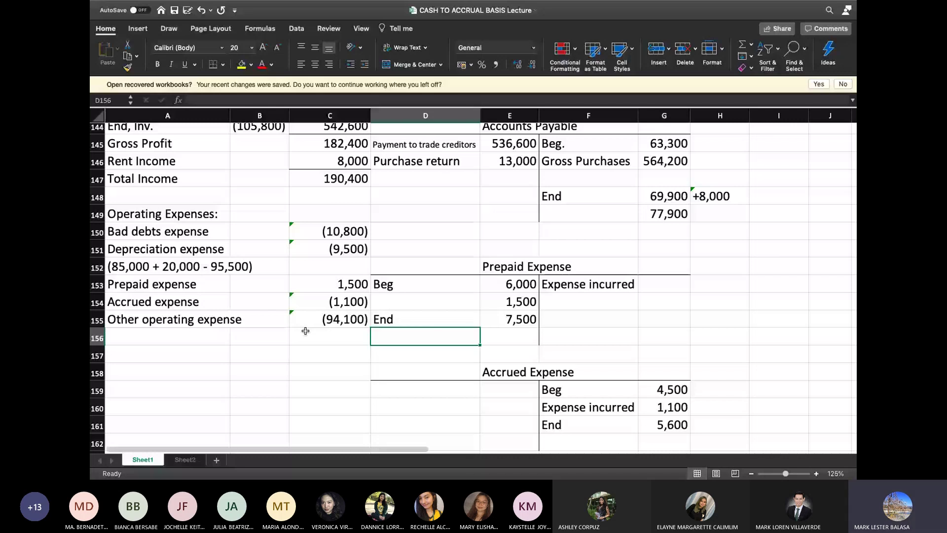
Label A156 "Total operating expense" and enter 114,000 as its amount in C156.
{"action": "left_click", "coordinate": [153, 337]}
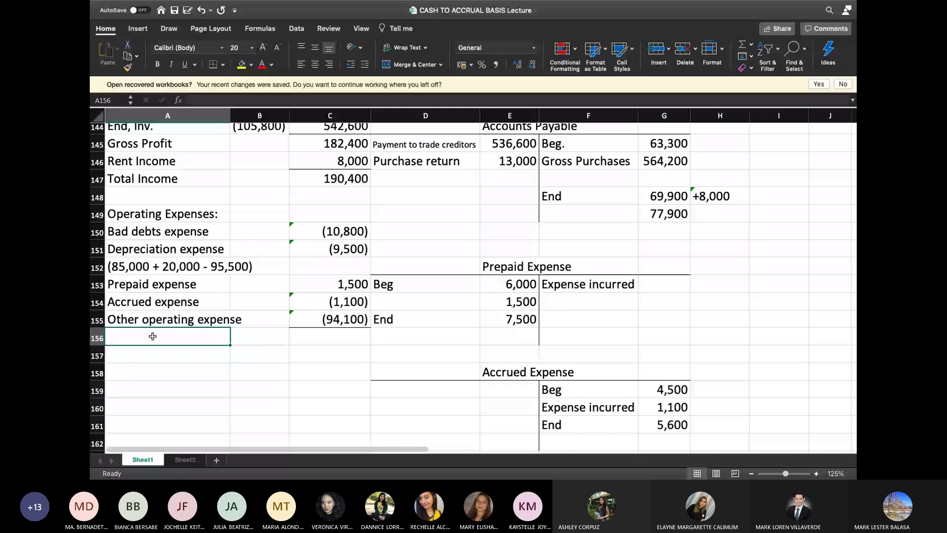
{"action": "type", "text": "Total operating expense"}
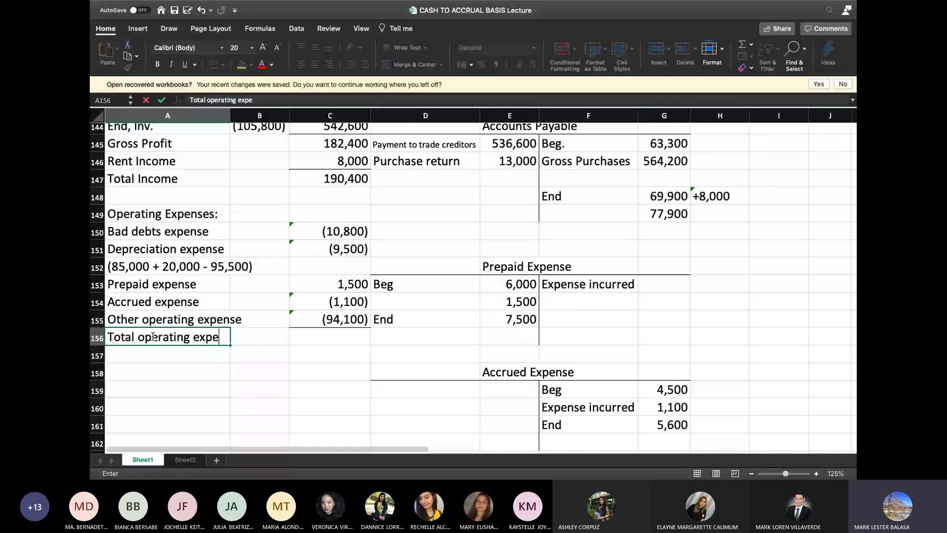
{"action": "left_click", "coordinate": [253, 400]}
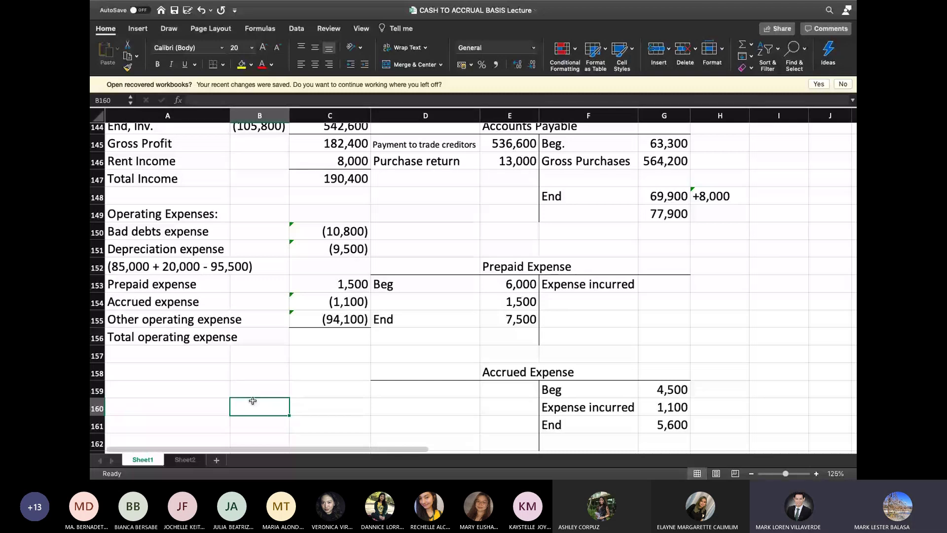
{"action": "key", "text": "Up"}
{"action": "key", "text": "Up"}
{"action": "key", "text": "Up"}
{"action": "key", "text": "Up"}
{"action": "key", "text": "Right"}
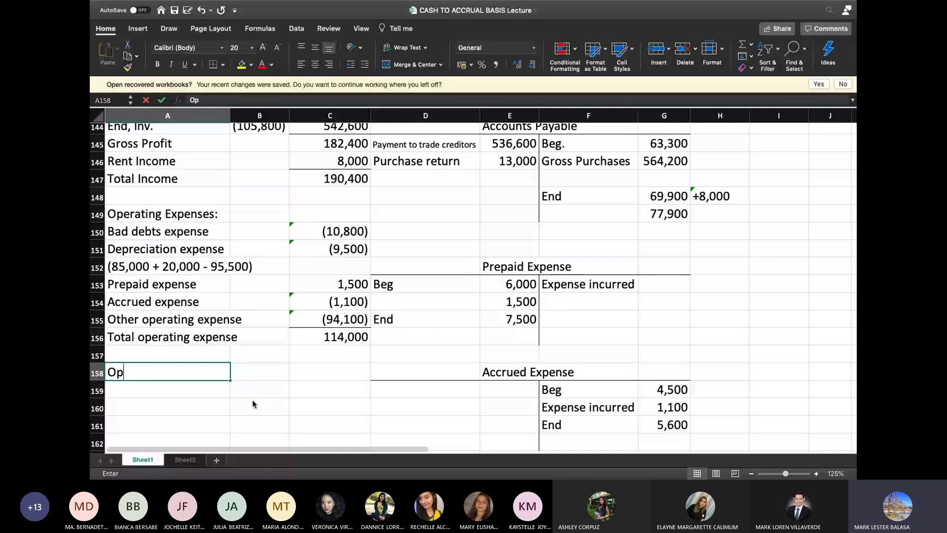
Label A158 "Operating Income" and enter 76,400 as its amount in C158.
{"action": "type", "text": "er"}
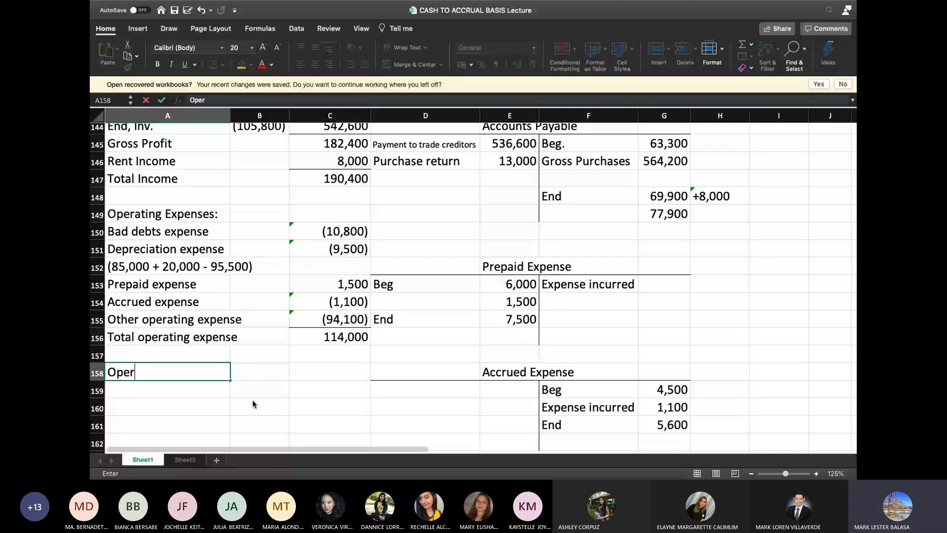
{"action": "type", "text": "ating Income"}
{"action": "key", "text": "Tab"}
{"action": "key", "text": "Tab"}
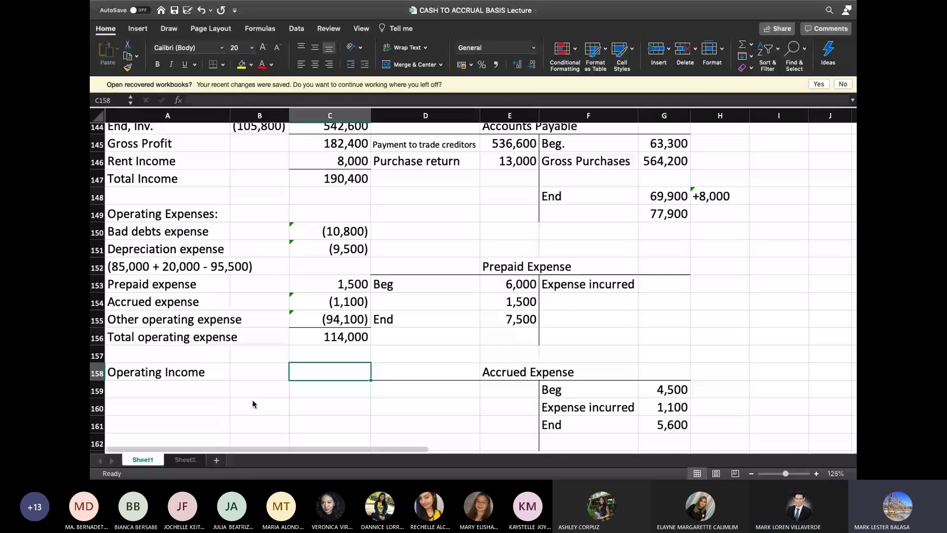
{"action": "type", "text": "76,400"}
{"action": "key", "text": "Return"}
Insert a blank column before column D and narrow it to a width of 4.00 to separate the T-accounts.
{"action": "scroll", "coordinate": [252, 404], "scroll_direction": "up", "scroll_amount": 3}
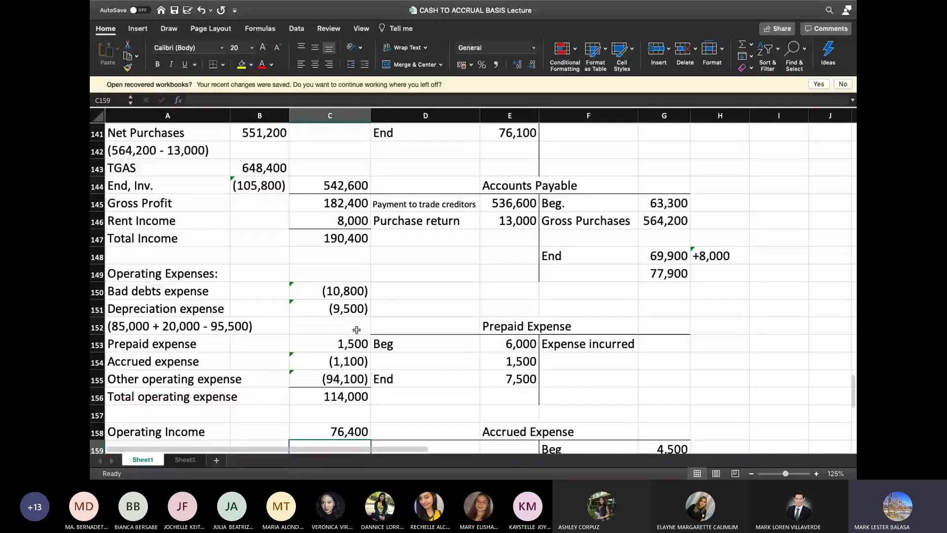
{"action": "scroll", "coordinate": [384, 113], "scroll_direction": "down", "scroll_amount": 1}
{"action": "left_click", "coordinate": [384, 114]}
{"action": "right_click", "coordinate": [383, 114]}
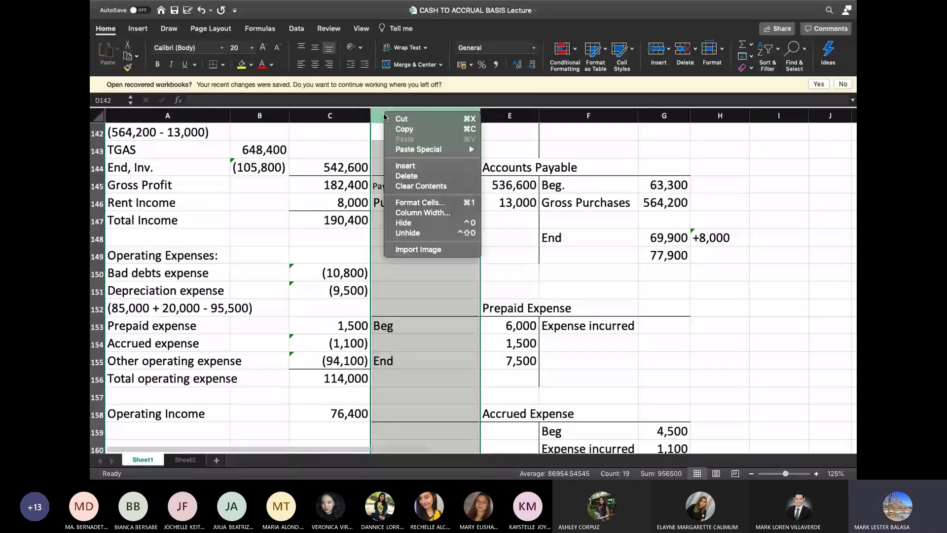
{"action": "left_click_drag", "start_coordinate": [480, 114], "coordinate": [389, 114]}
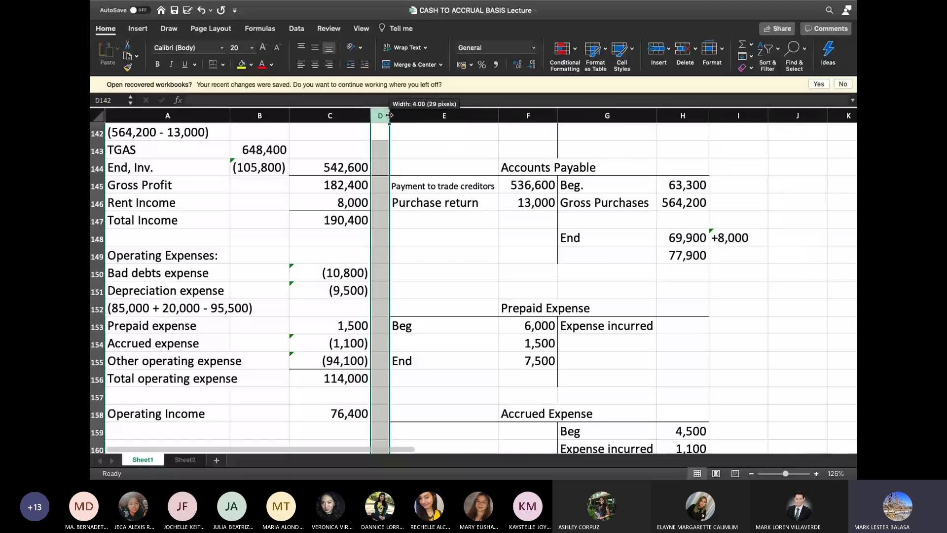
Switch to the problem slide to read the loan payable balances and bank loan receipts, and return to the worksheet.
{"action": "scroll", "coordinate": [218, 345], "scroll_direction": "down", "scroll_amount": 3}
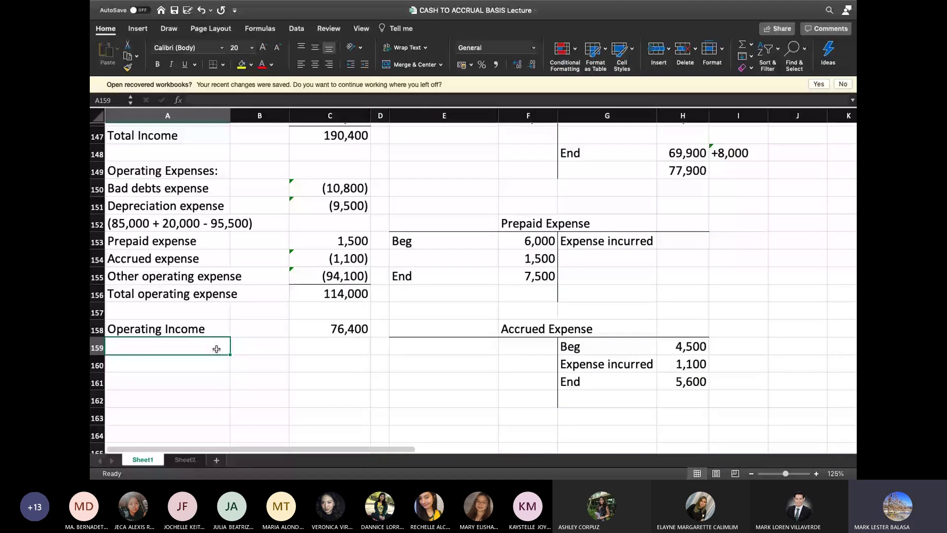
{"action": "key", "text": "alt+Tab"}
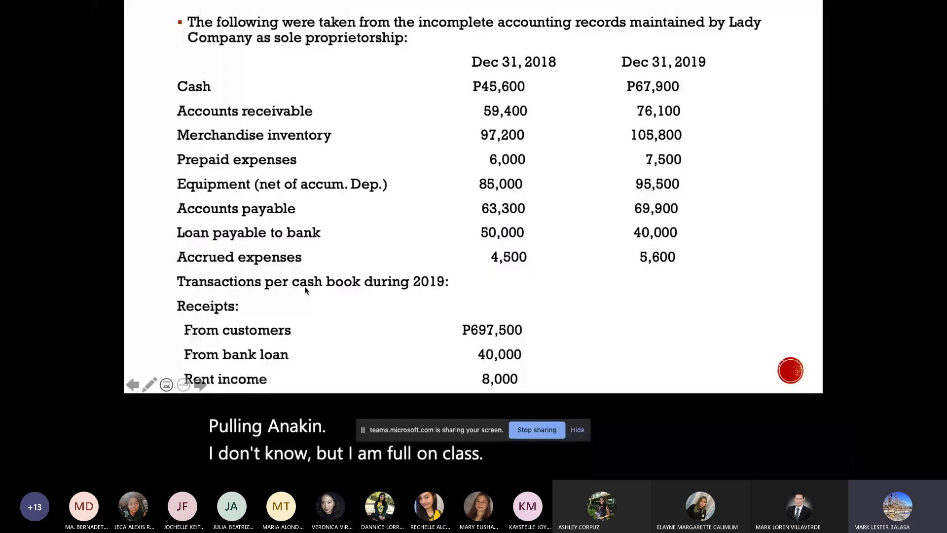
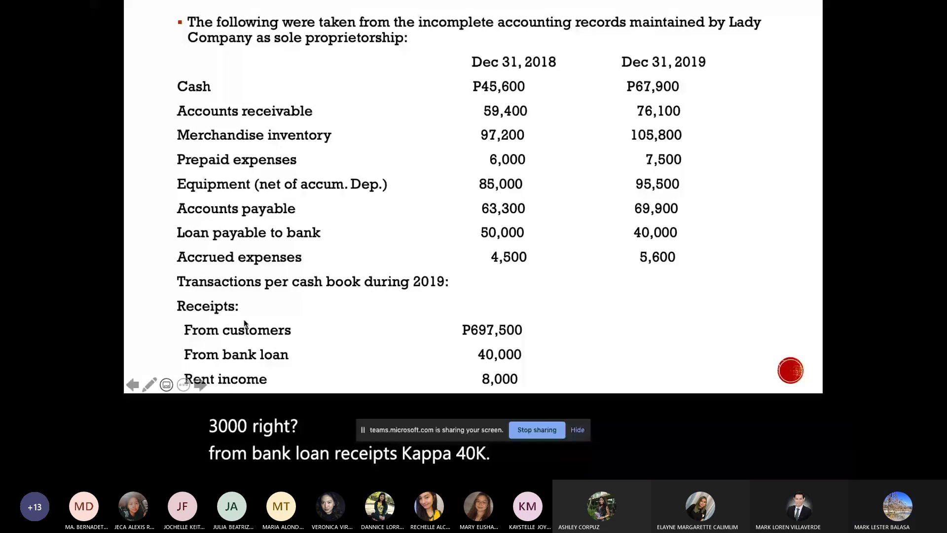
{"action": "key", "text": "super+Tab"}
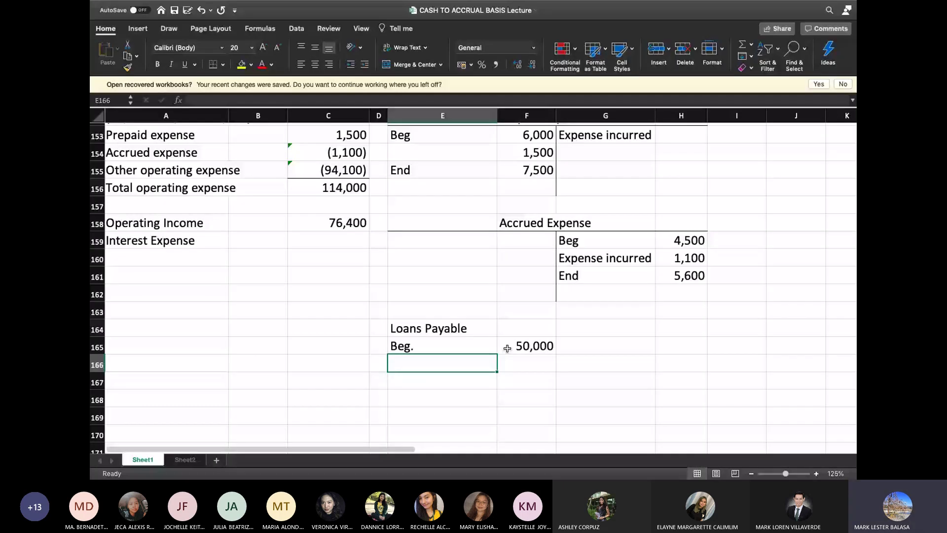
Label E166 "Receipts" with 40,000 in F166, and check the problem slides for the loan payment made to the bank.
{"action": "type", "text": "Receipts from ba"}
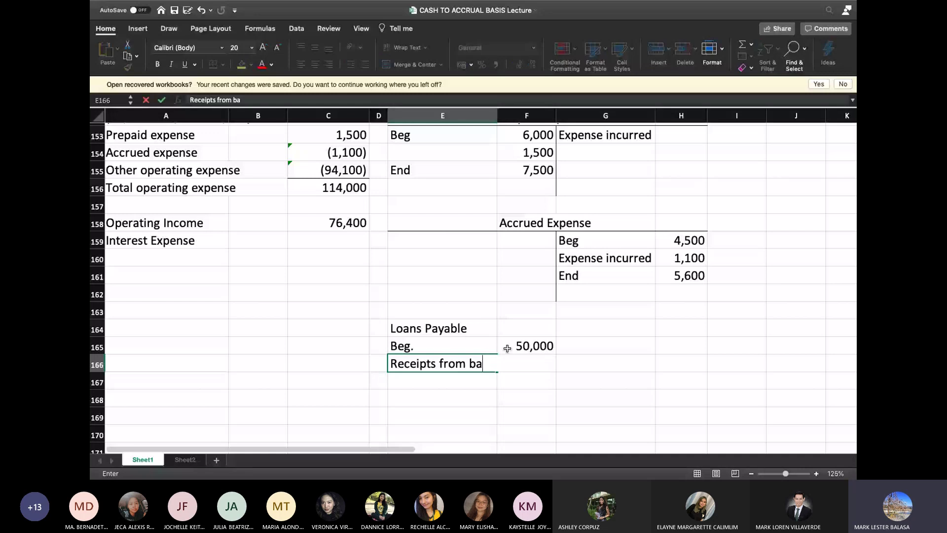
{"action": "key", "text": "super+Tab"}
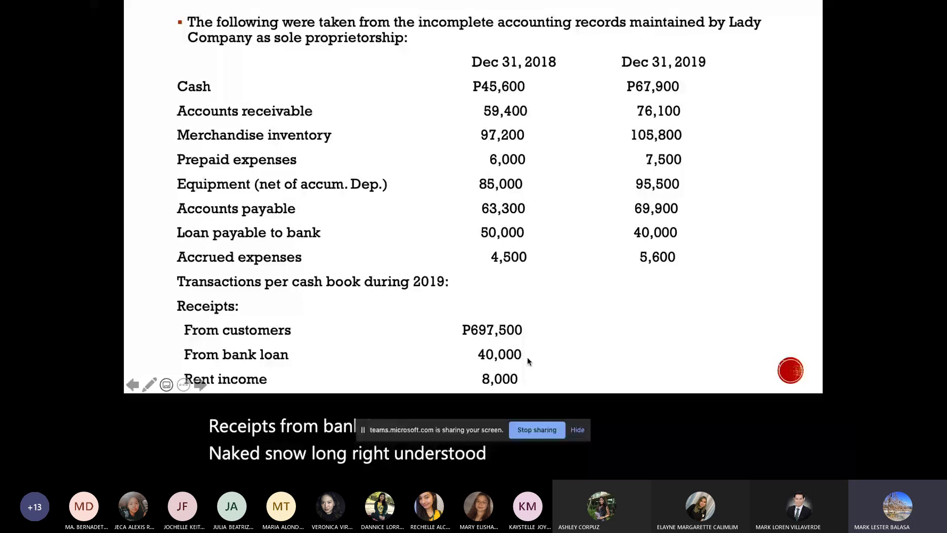
{"action": "left_click", "coordinate": [200, 384]}
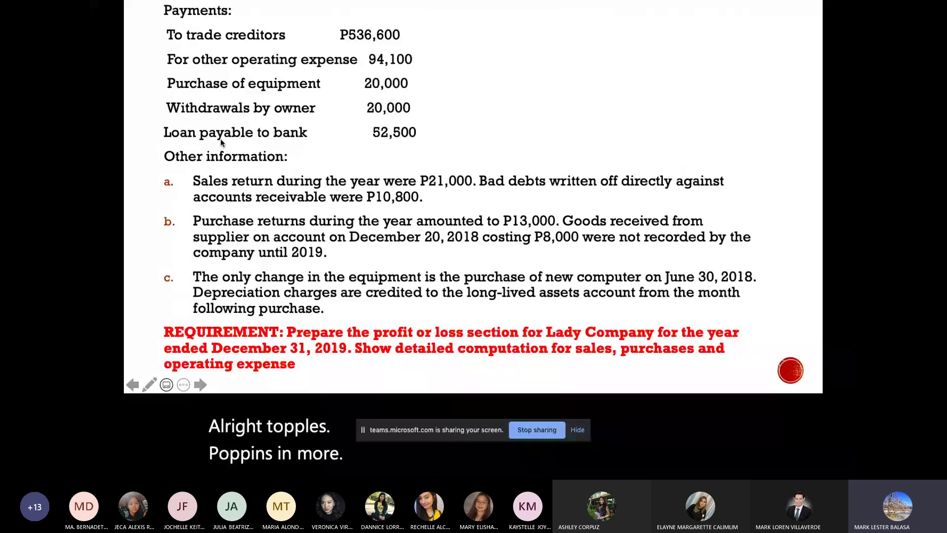
{"action": "key", "text": "alt+Tab"}
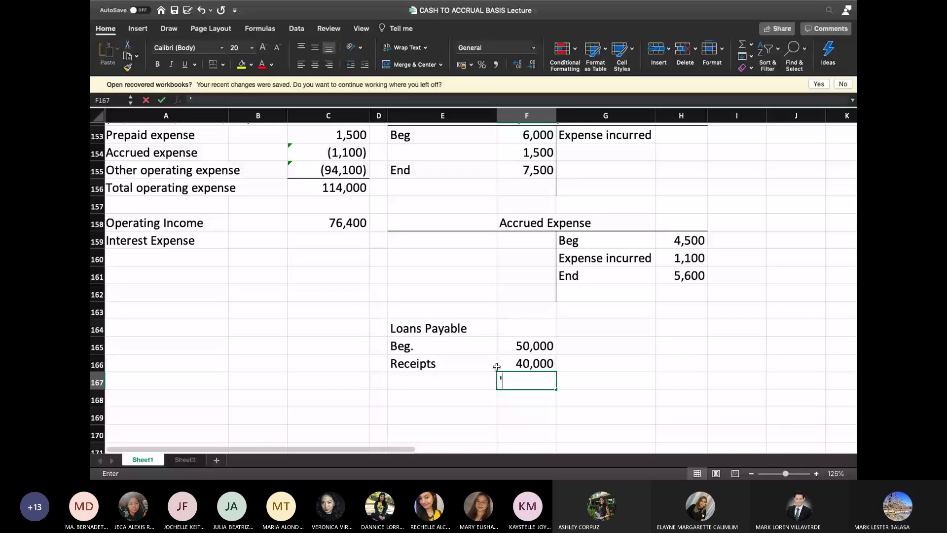
Enter (52,500) in F167 and label it "Payments" in E167.
{"action": "type", "text": "(52,500)"}
{"action": "key", "text": "Return"}
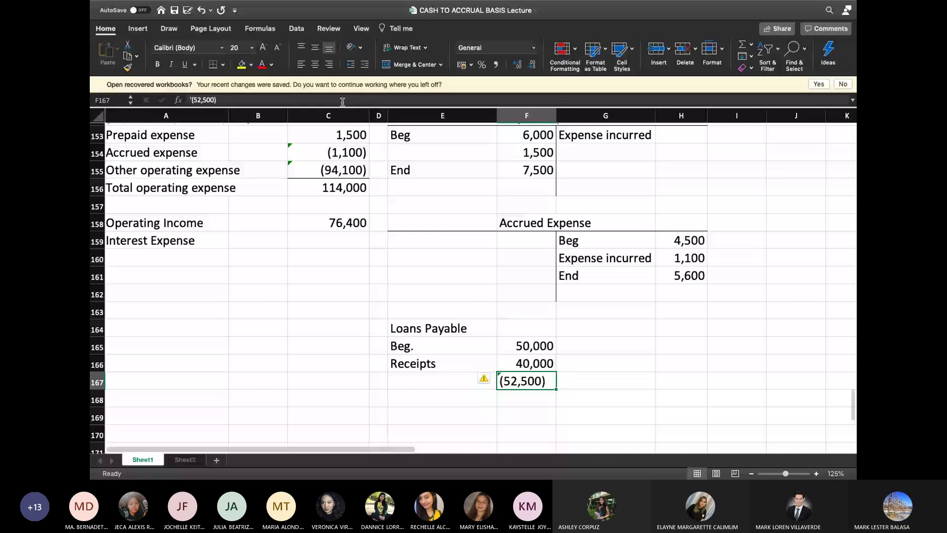
{"action": "left_click", "coordinate": [401, 378]}
{"action": "type", "text": "Payments"}
{"action": "key", "text": "Return"}
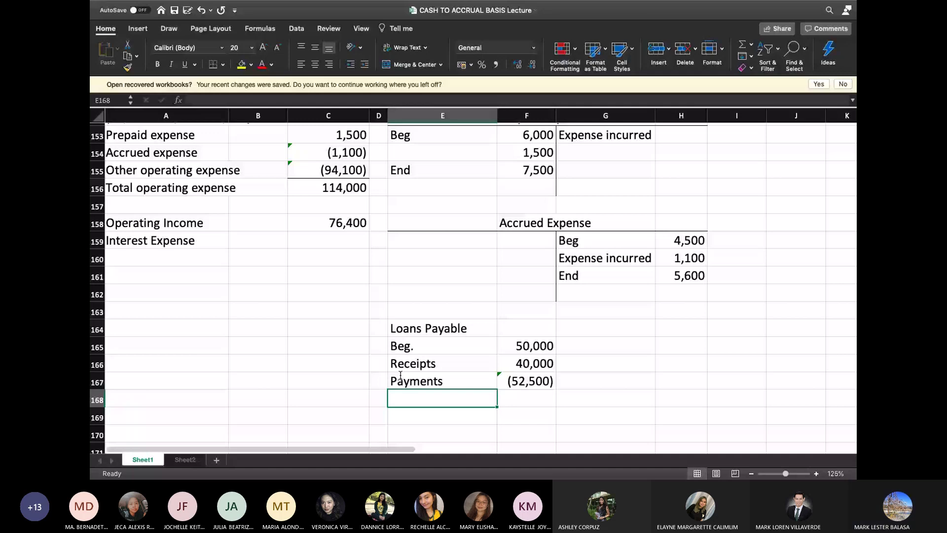
Enter the computed loan balance of 37,500 in F168, below the payments.
{"action": "key", "text": "Right"}
{"action": "type", "text": "=SUM(F165:F167)"}
{"action": "key", "text": "Return"}
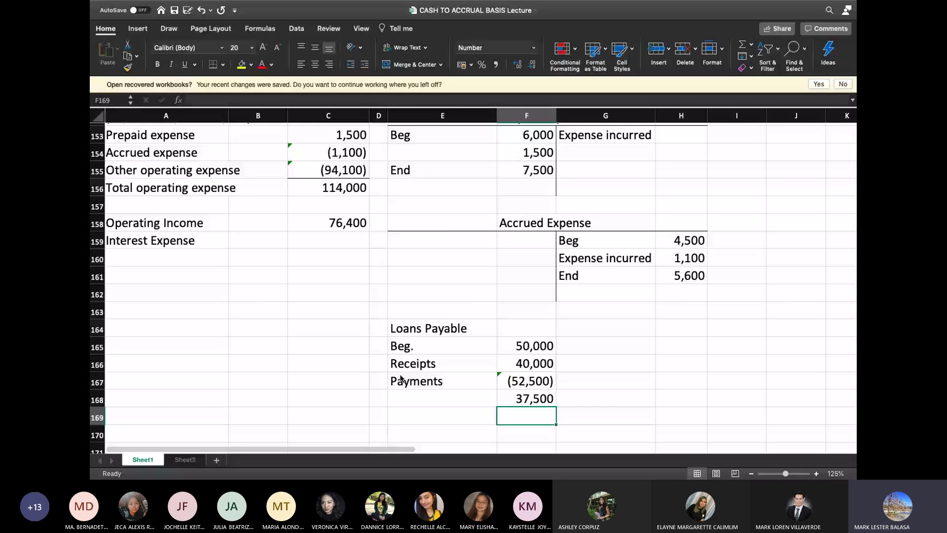
Read the December 31, 2019 loan payable on the problem slide, enter 40,000 in F169 and label it "End." in E169.
{"action": "key", "text": "super+Tab"}
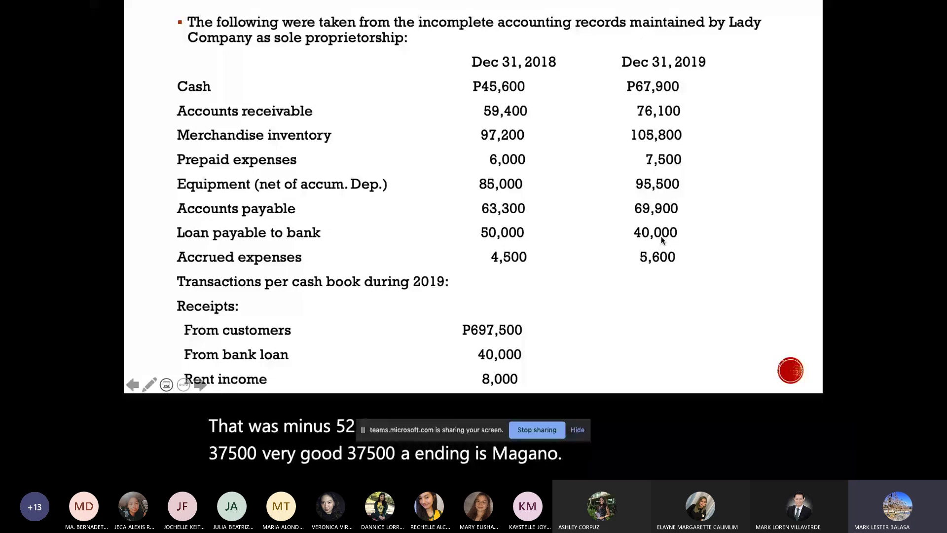
{"action": "key", "text": "super+Tab"}
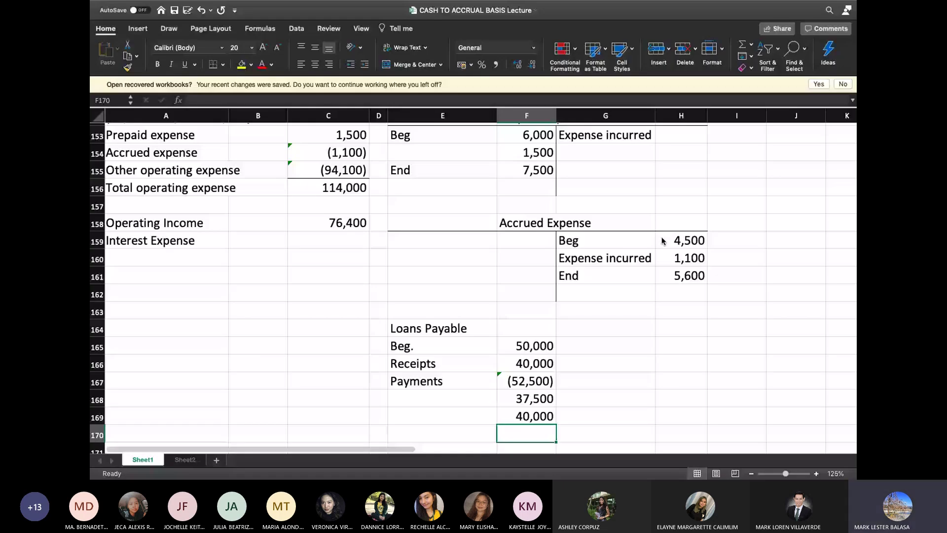
{"action": "key", "text": "Up"}
{"action": "key", "text": "Left"}
{"action": "type", "text": "End."}
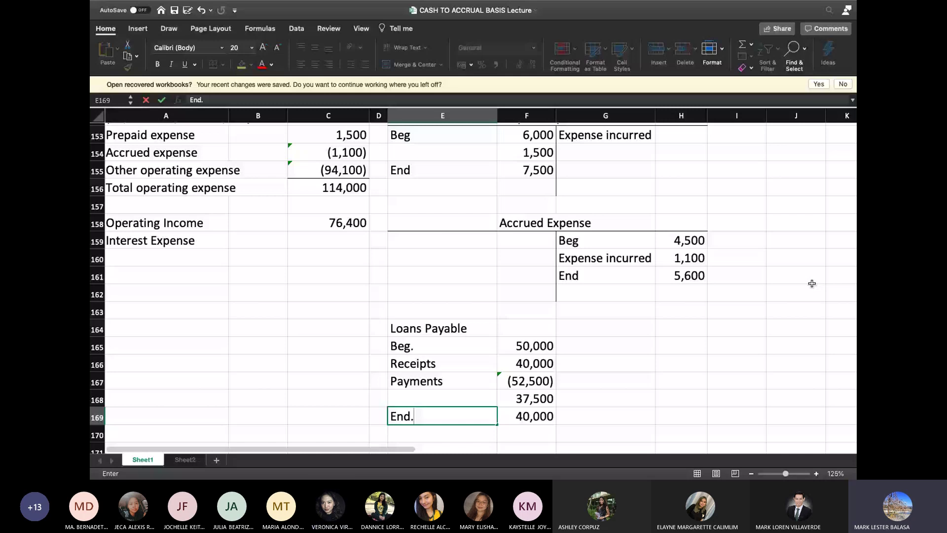
{"action": "left_click", "coordinate": [681, 363]}
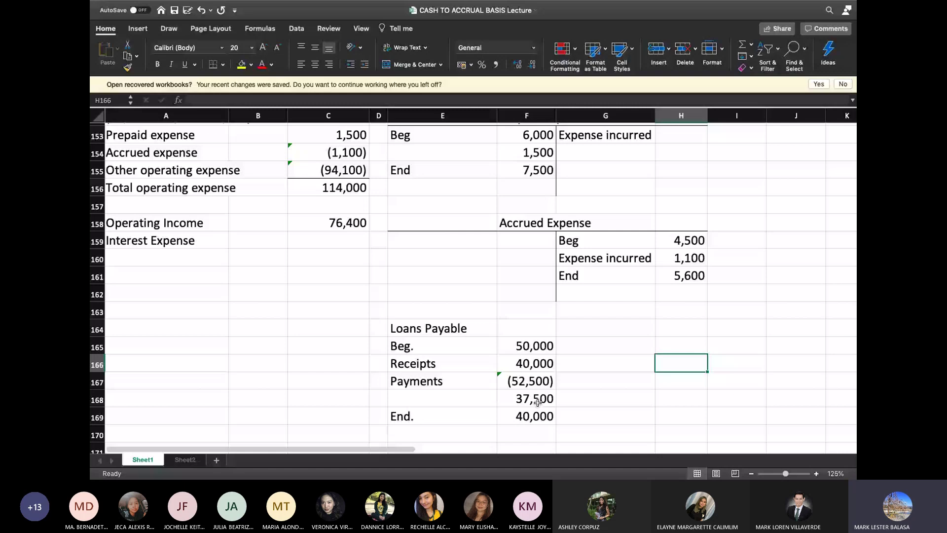
Enter (2,500) as the interest expense amount in C159.
{"action": "left_click", "coordinate": [333, 242]}
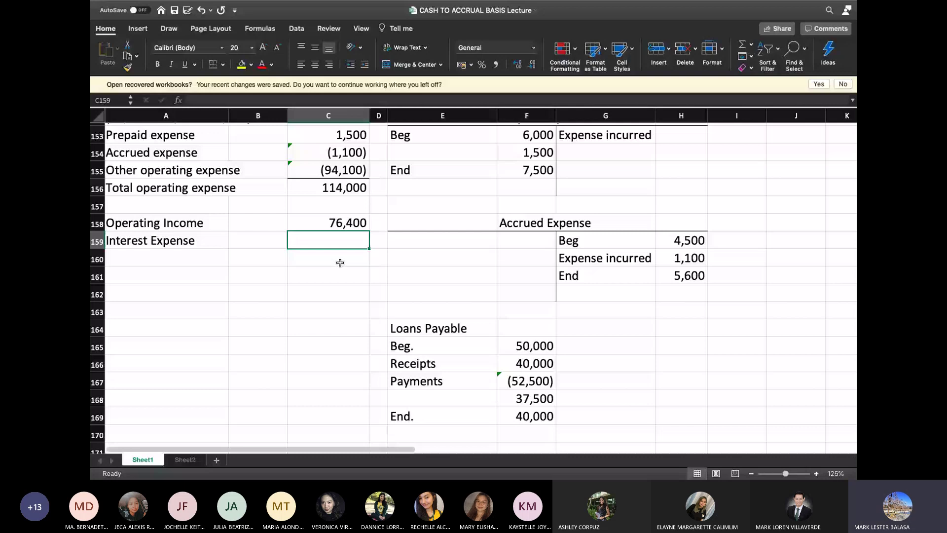
{"action": "type", "text": "'(2,"}
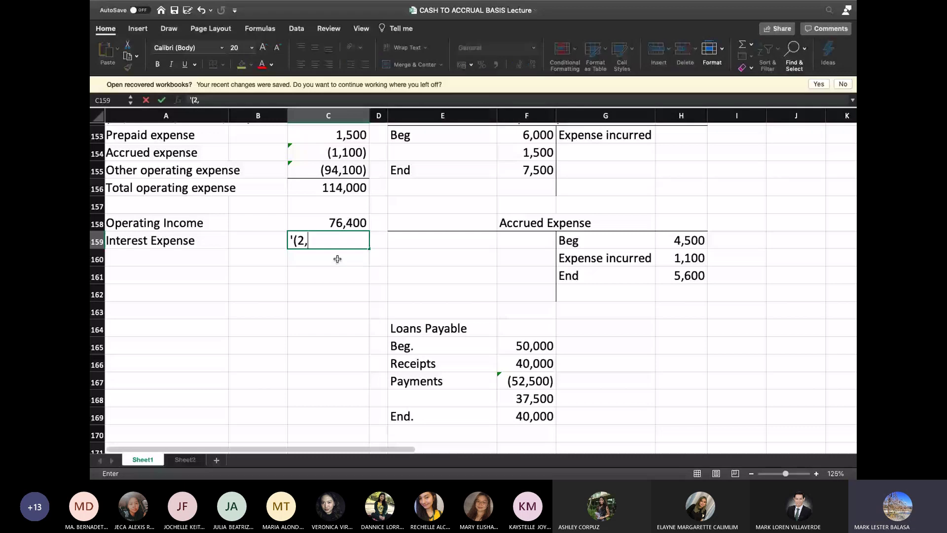
{"action": "type", "text": "500)"}
{"action": "key", "text": "Return"}
Label A160 "NET INCOME" and add a bottom border to the interest expense amount in C159.
{"action": "left_click", "coordinate": [148, 259]}
{"action": "type", "text": "NET INCOME"}
{"action": "key", "text": "Return"}
{"action": "key", "text": "Up"}
{"action": "key", "text": "Up"}
{"action": "key", "text": "Right"}
{"action": "key", "text": "Right"}
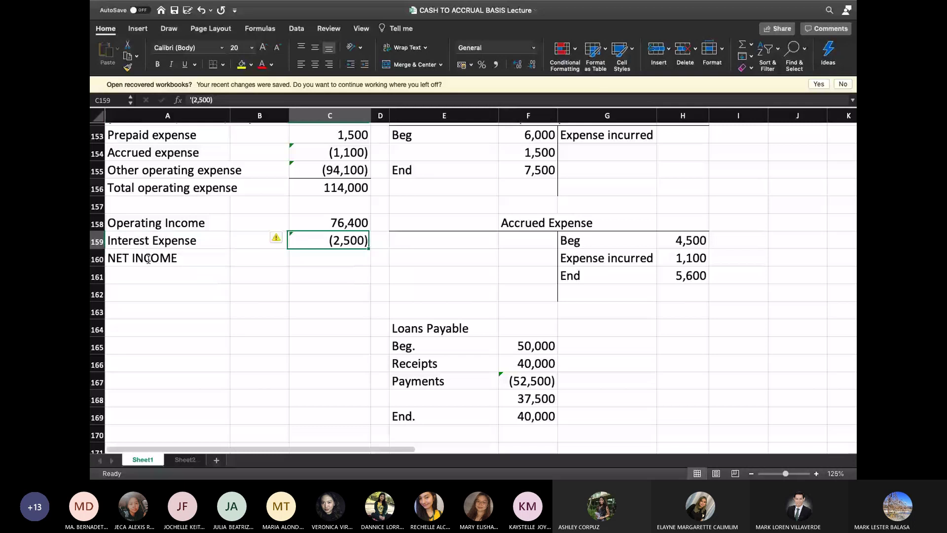
{"action": "left_click", "coordinate": [324, 291]}
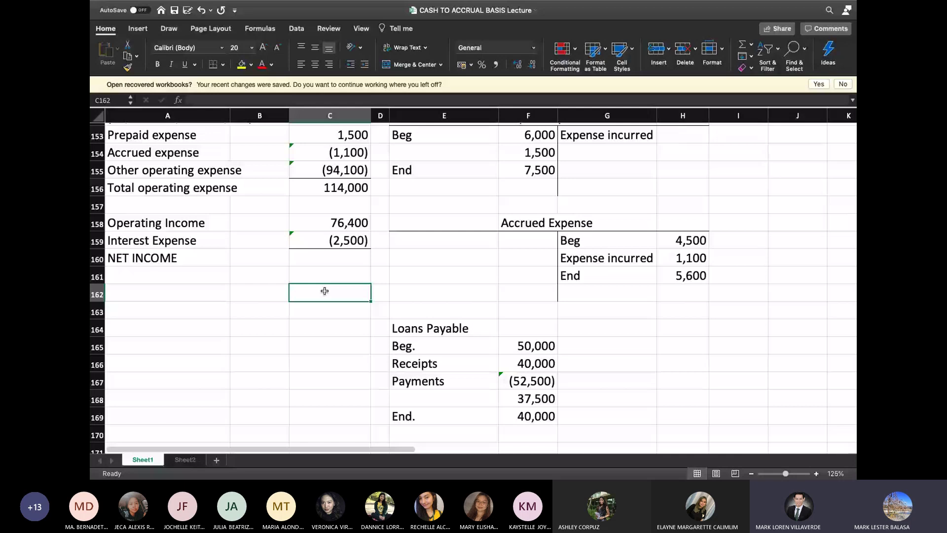
Enter 73,900 as net income in C160, and format A160:C160 bold with yellow fill.
{"action": "key", "text": "Up"}
{"action": "key", "text": "Up"}
{"action": "type", "text": "73,900"}
{"action": "left_click", "coordinate": [326, 303]}
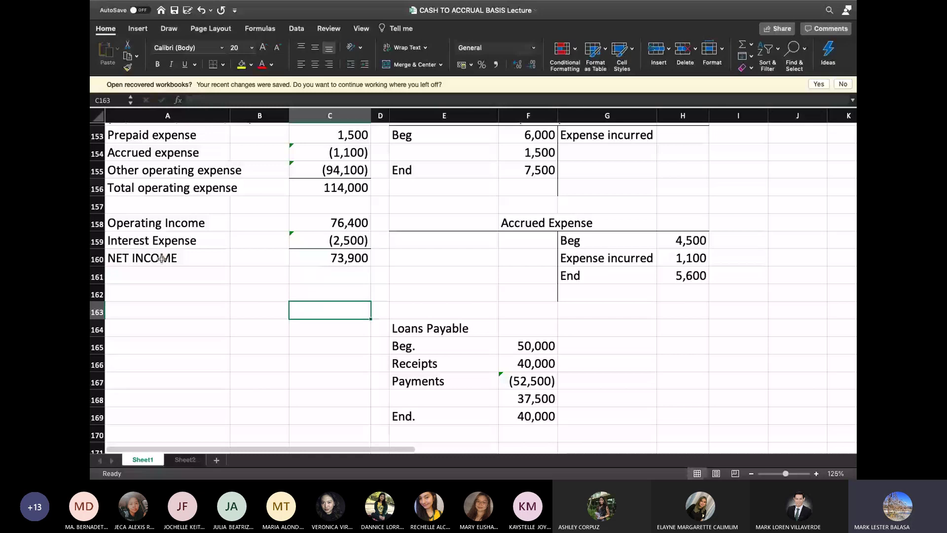
{"action": "left_click_drag", "start_coordinate": [161, 258], "coordinate": [327, 258]}
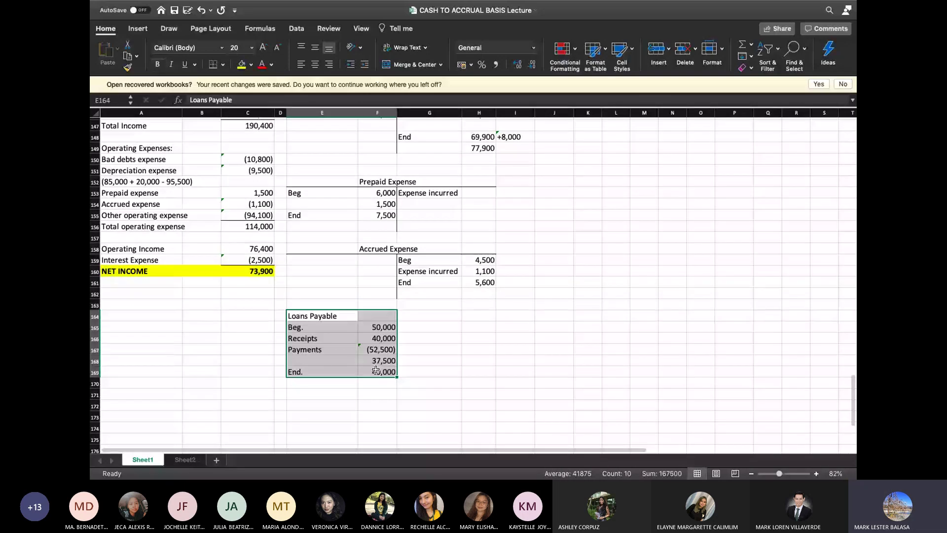
Move the Loans Payable computation from E164:F169 to the range starting at J133.
{"action": "key", "text": "super+c"}
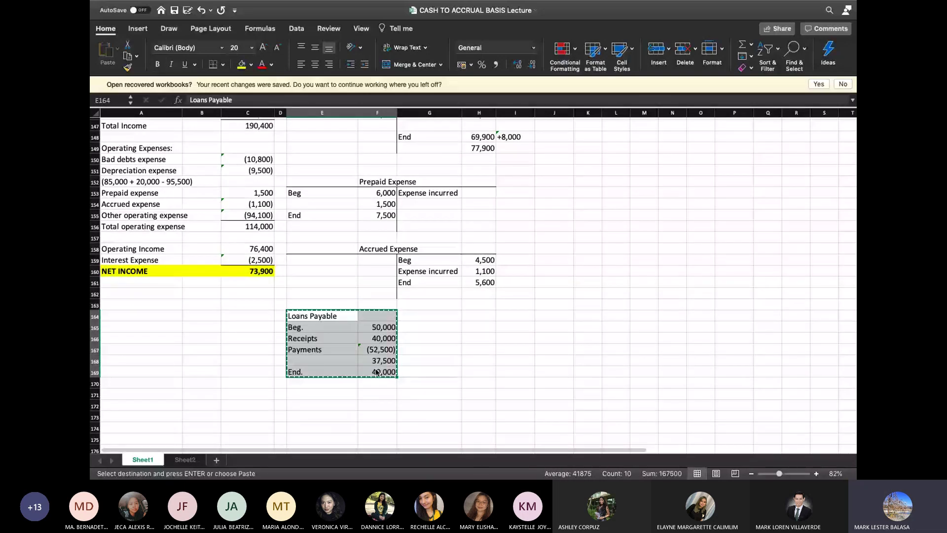
{"action": "scroll", "coordinate": [376, 372], "scroll_direction": "up", "scroll_amount": 10}
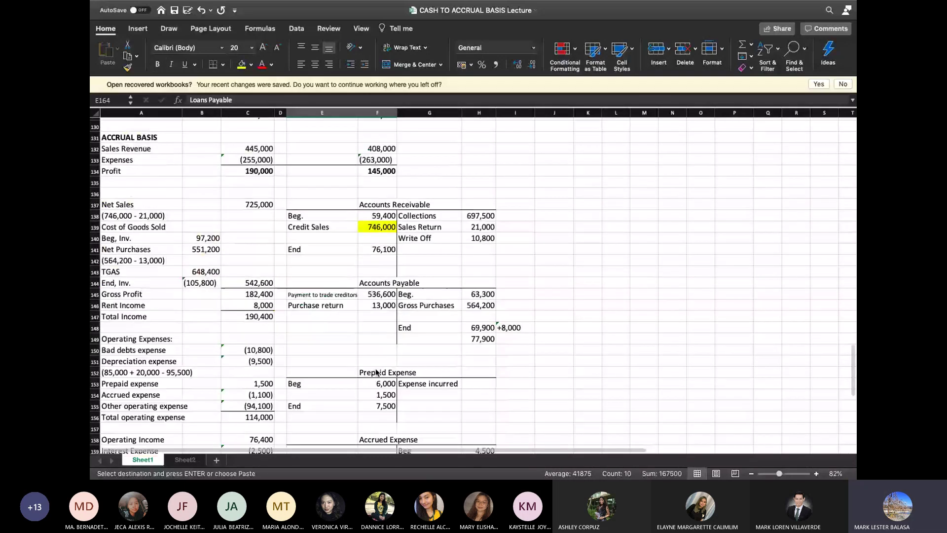
{"action": "left_click", "coordinate": [555, 159]}
{"action": "key", "text": "Return"}
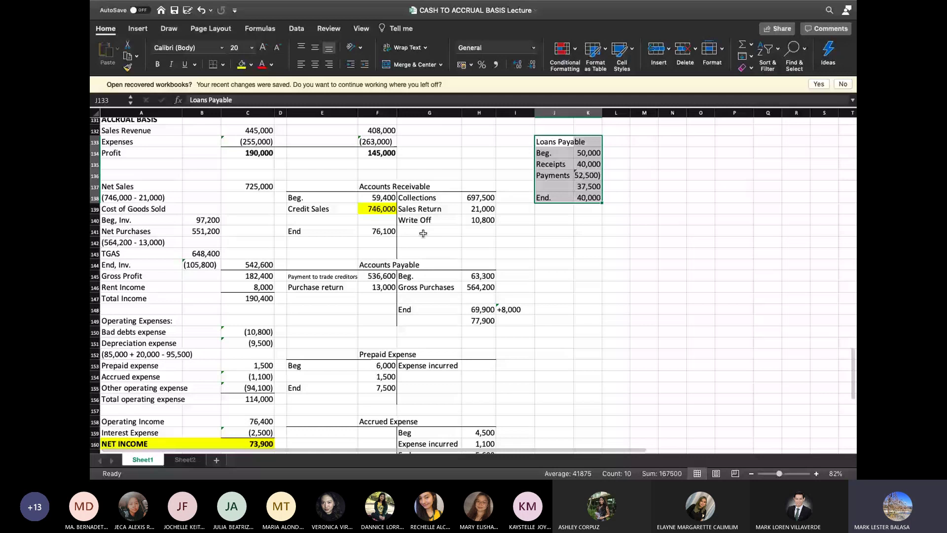
{"action": "scroll", "coordinate": [423, 233], "scroll_direction": "down", "scroll_amount": 3}
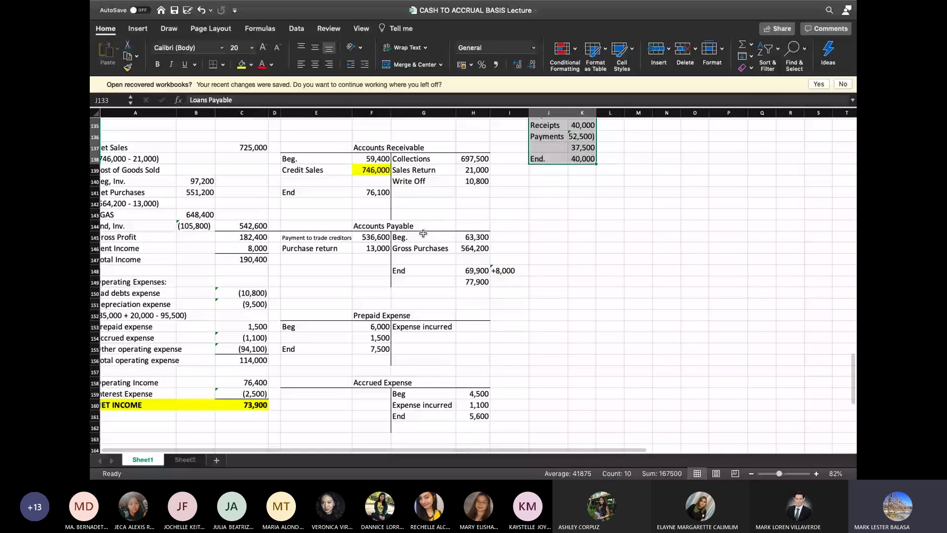
{"action": "scroll", "coordinate": [423, 233], "scroll_direction": "up", "scroll_amount": 5}
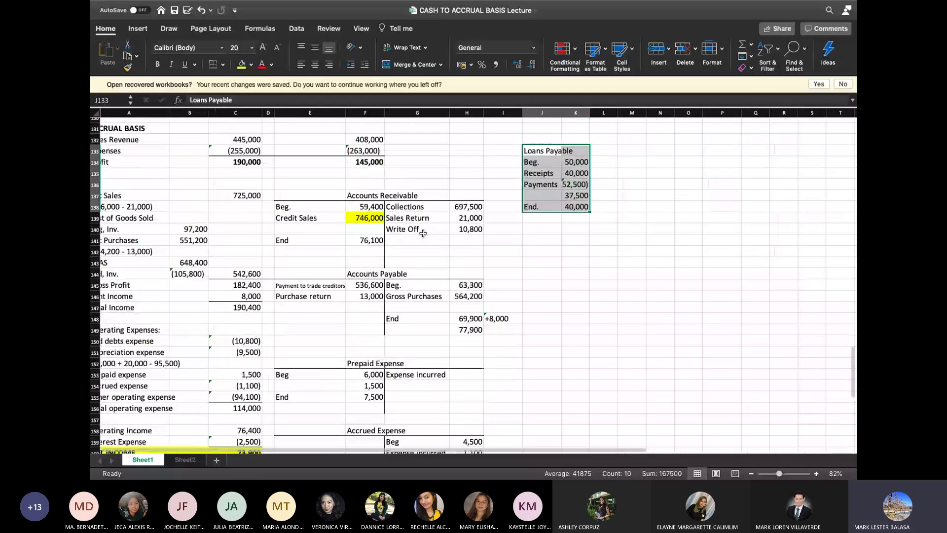
Move the Loans Payable computation down so that it starts at J141, beside the accounts receivable and payable T-accounts.
{"action": "key", "text": "super+c"}
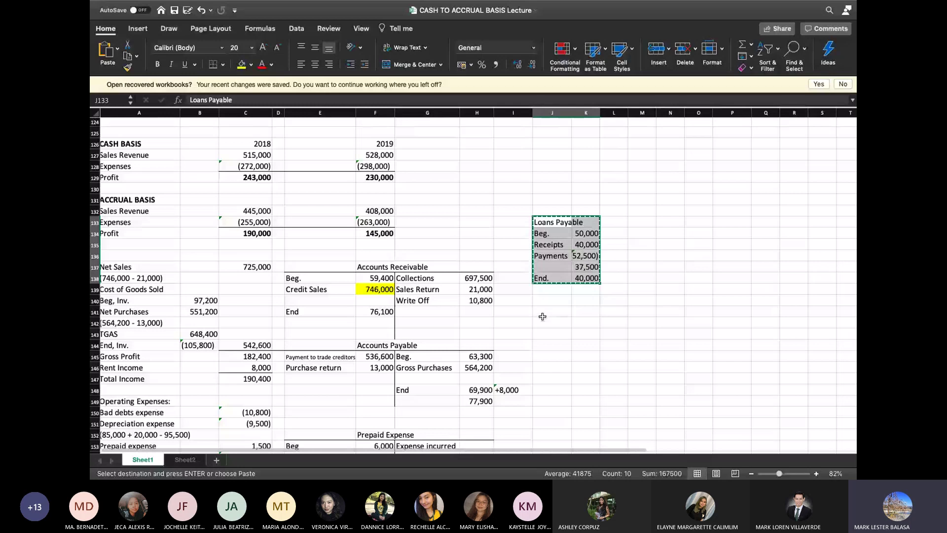
{"action": "left_click", "coordinate": [542, 316]}
{"action": "key", "text": "Return"}
{"action": "scroll", "coordinate": [542, 316], "scroll_direction": "down", "scroll_amount": 5}
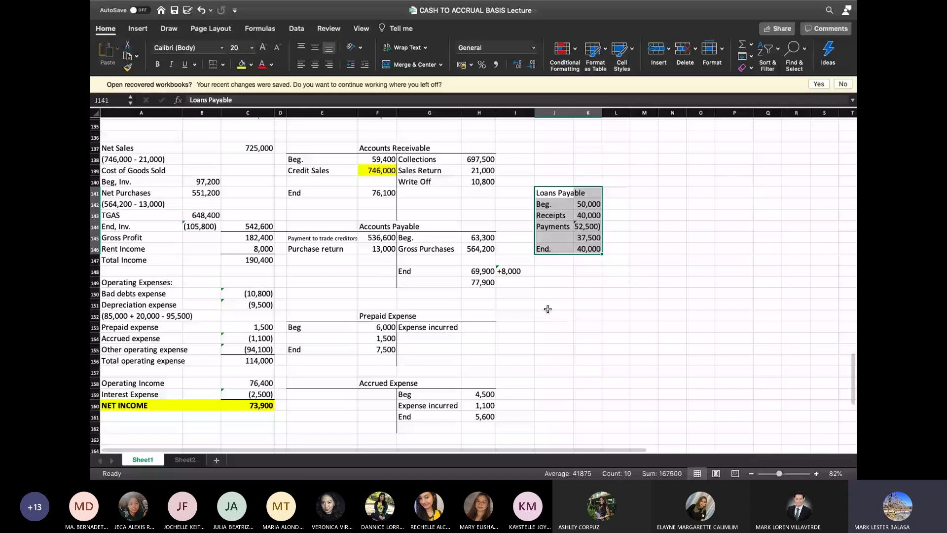
{"action": "scroll", "coordinate": [547, 308], "scroll_direction": "up", "scroll_amount": 2}
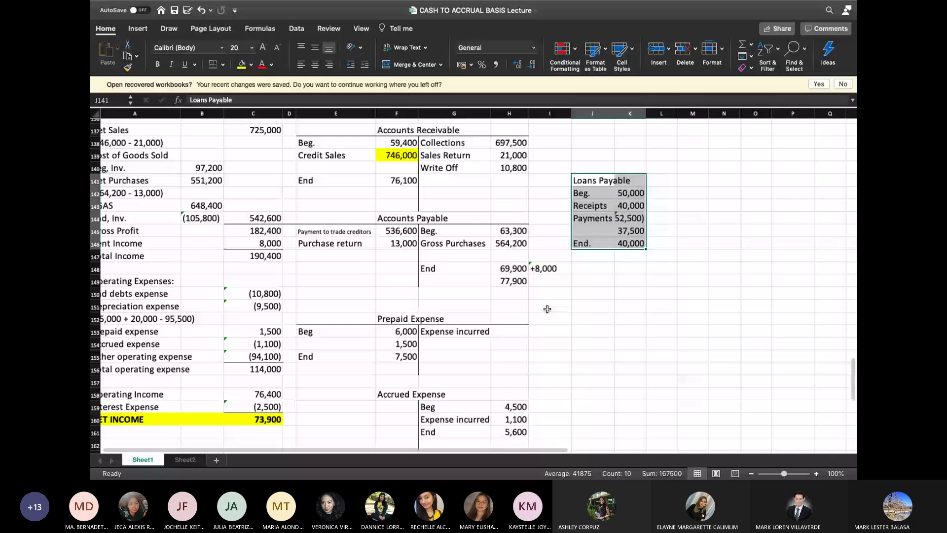
{"action": "scroll", "coordinate": [547, 309], "scroll_direction": "down", "scroll_amount": 1}
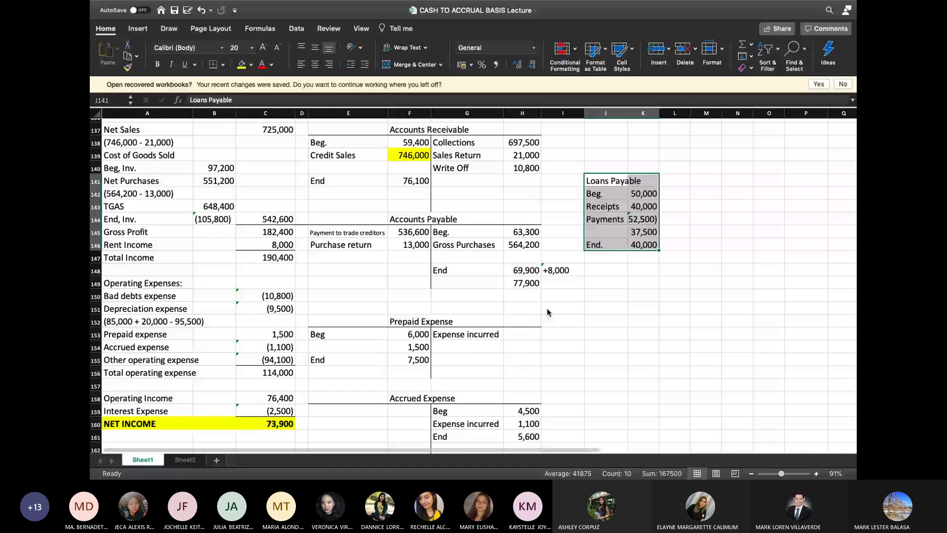
{"action": "left_click", "coordinate": [675, 320]}
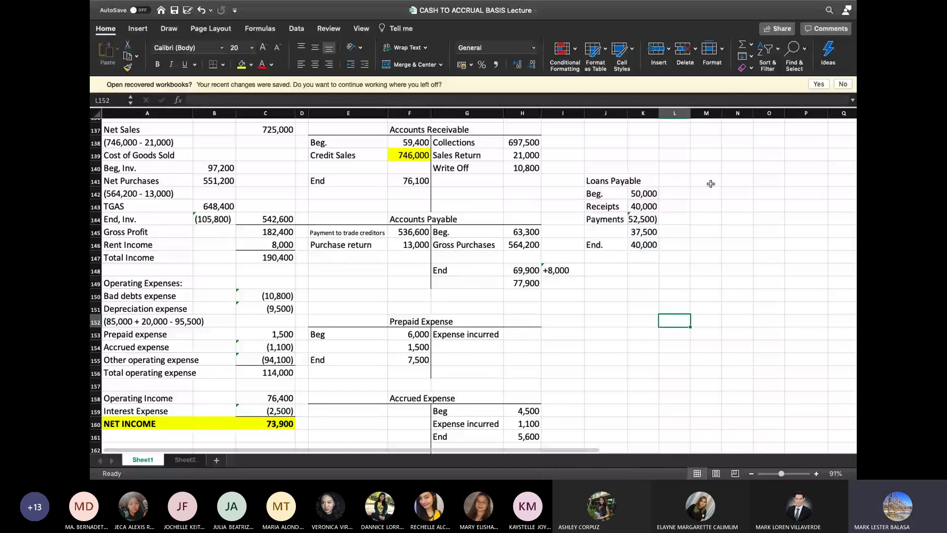
Widen column K so the loan payment amount fits fully within its cell.
{"action": "left_click_drag", "start_coordinate": [658, 113], "coordinate": [658, 113]}
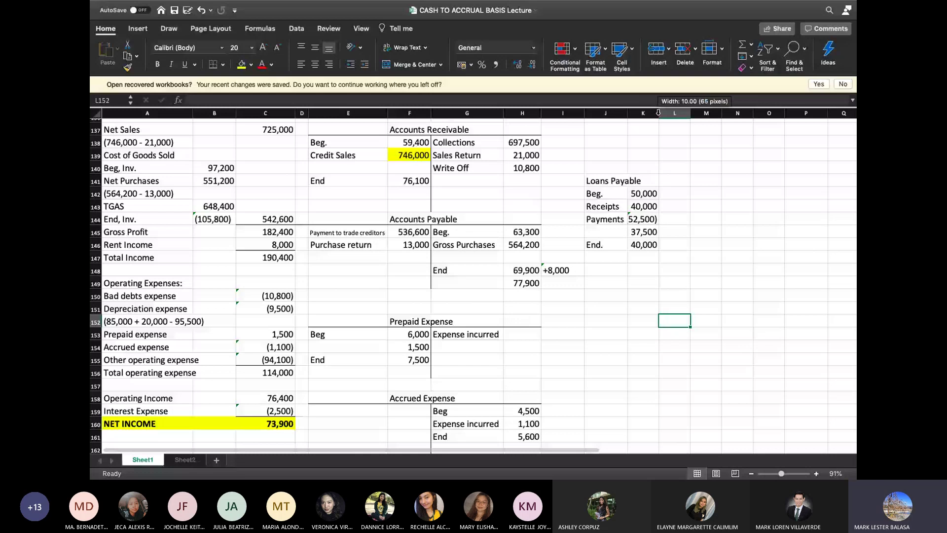
{"action": "mouse_move", "coordinate": [658, 113]}
{"action": "left_mouse_down"}
{"action": "mouse_move", "coordinate": [705, 113]}
{"action": "mouse_move", "coordinate": [658, 113]}
{"action": "left_mouse_up"}
{"action": "left_click", "coordinate": [690, 221]}
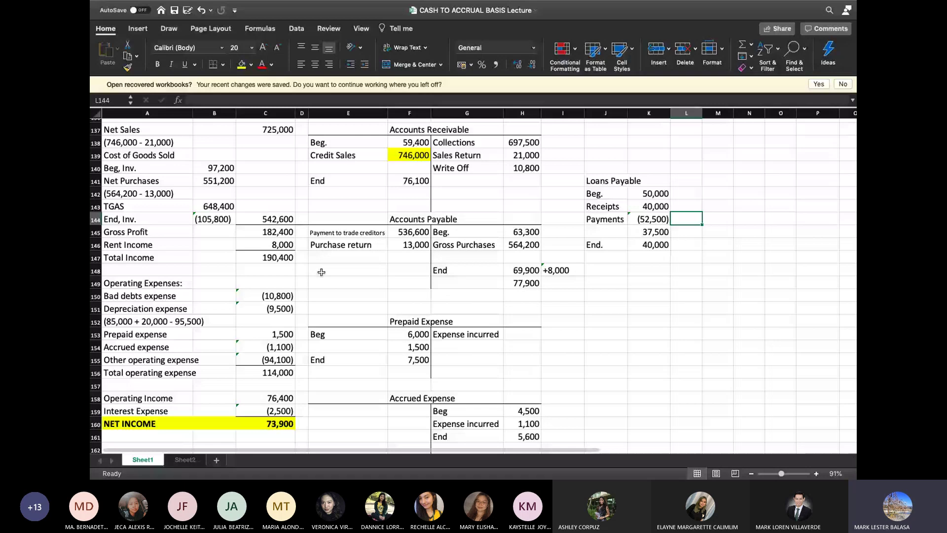
Advance the slides to the Gerald Company problem, review its balances and cash flows, and return to the blank rows below the income statement.
{"action": "mouse_move", "coordinate": [627, 467]}
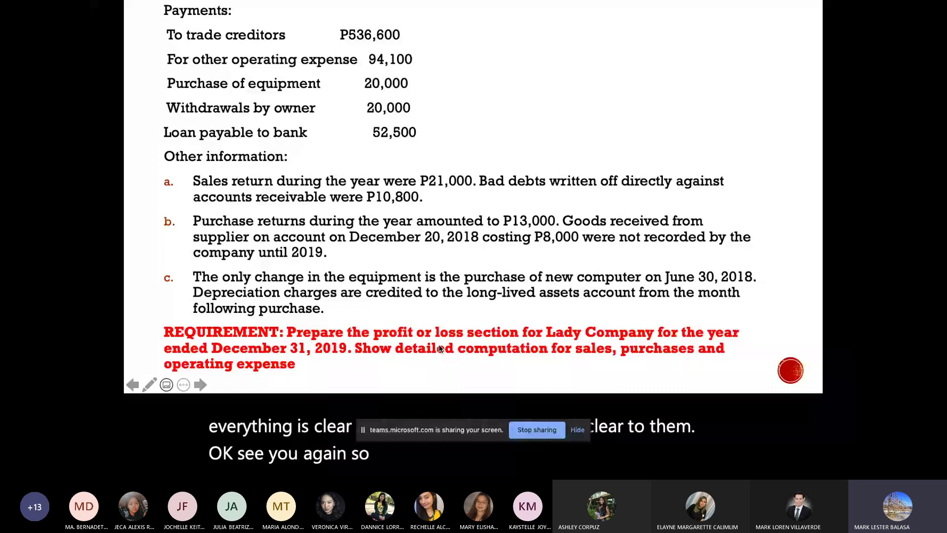
{"action": "key", "text": "Right"}
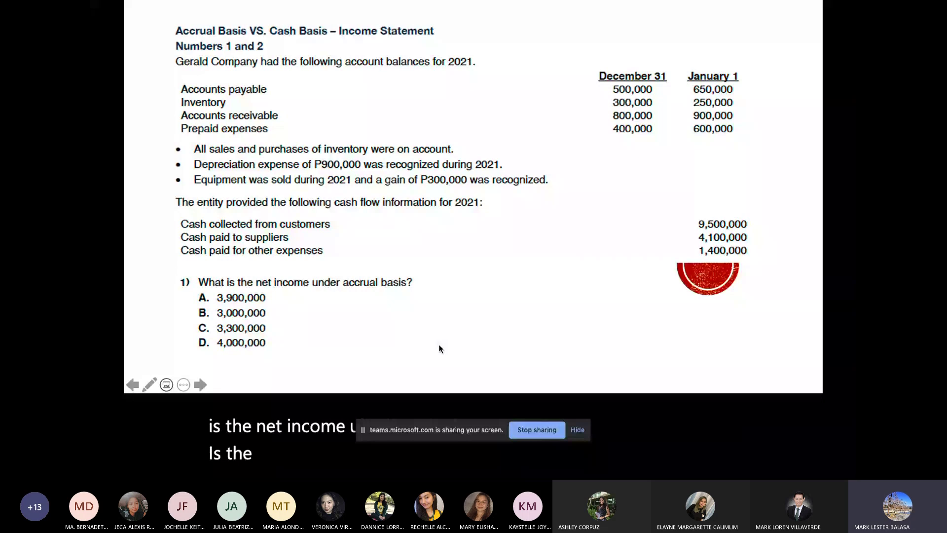
{"action": "key", "text": "super+Tab"}
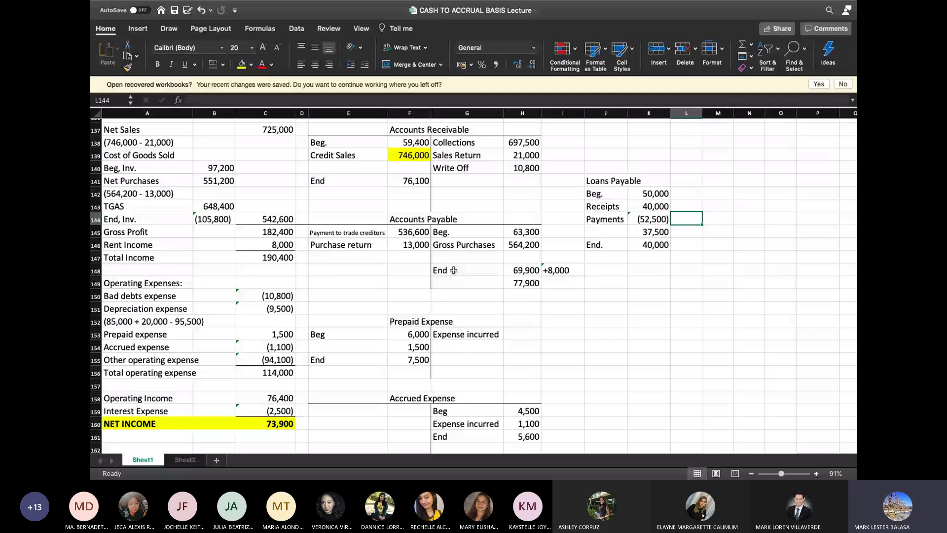
{"action": "scroll", "coordinate": [453, 270], "scroll_direction": "down", "scroll_amount": 5}
{"action": "left_click", "coordinate": [214, 388]}
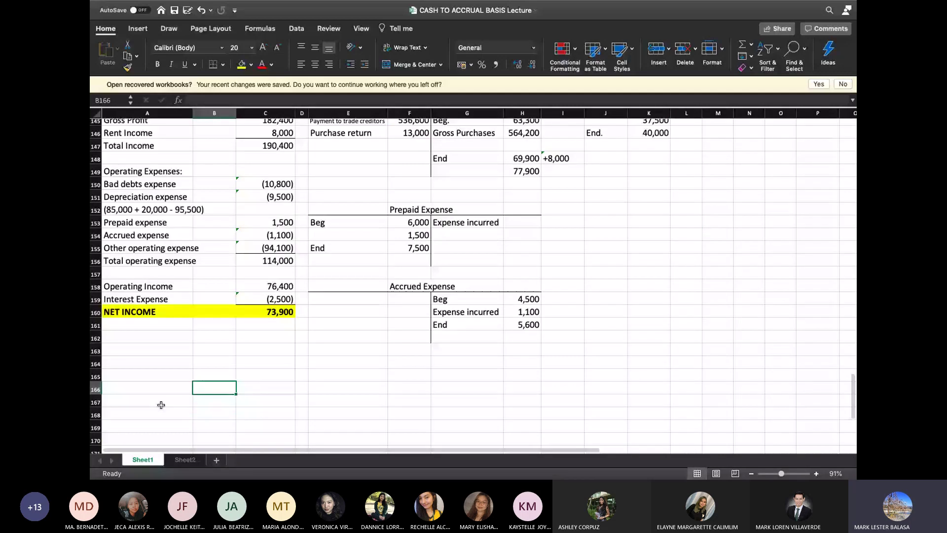
{"action": "key", "text": "super+Tab"}
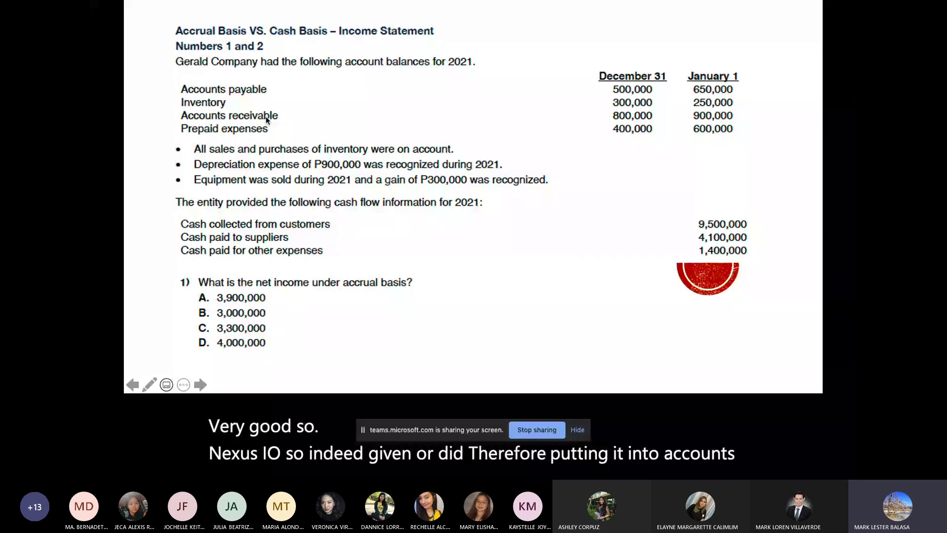
{"action": "key", "text": "super+Tab"}
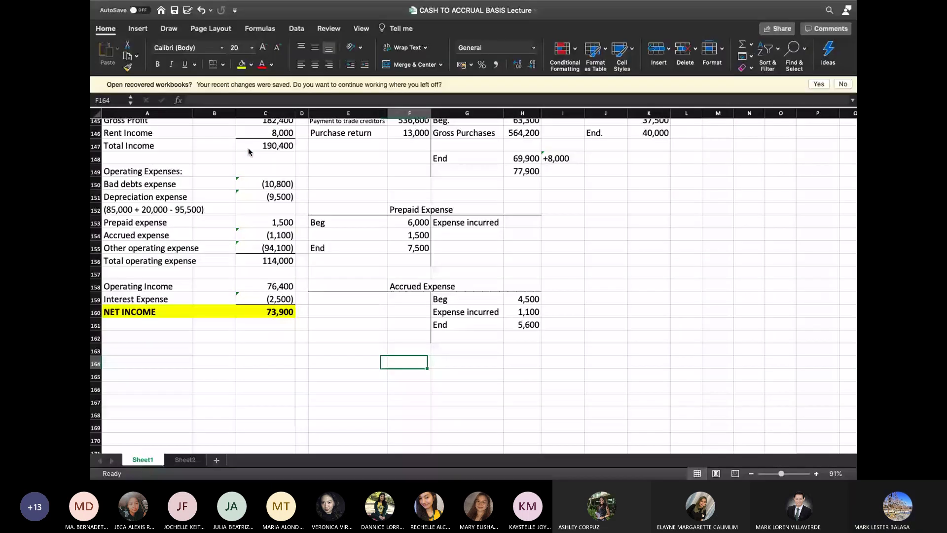
Start a T-account below the finished statement with Beg in E164 and 900,000 in F164, checking the Gerald Company slide.
{"action": "scroll", "coordinate": [248, 147], "scroll_direction": "down", "scroll_amount": 5}
{"action": "type", "text": "B"}
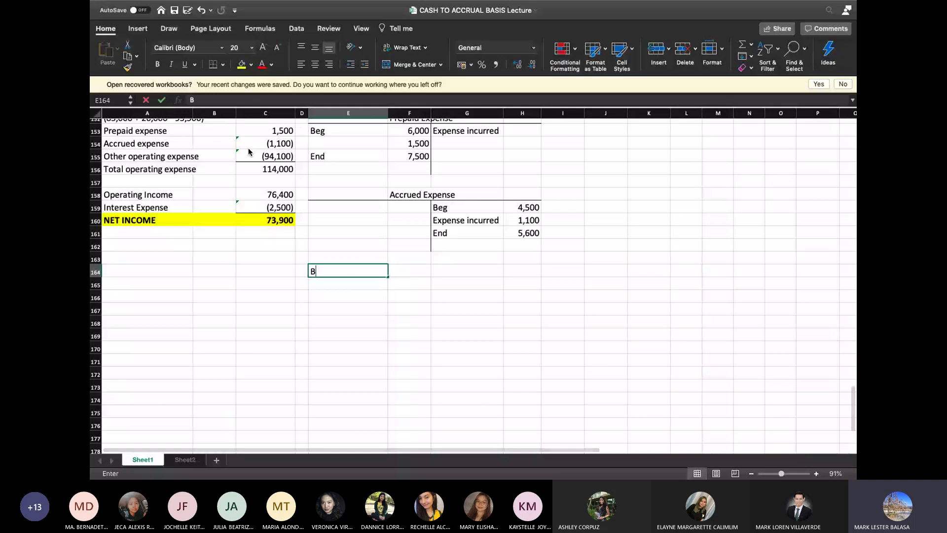
{"action": "type", "text": "eg"}
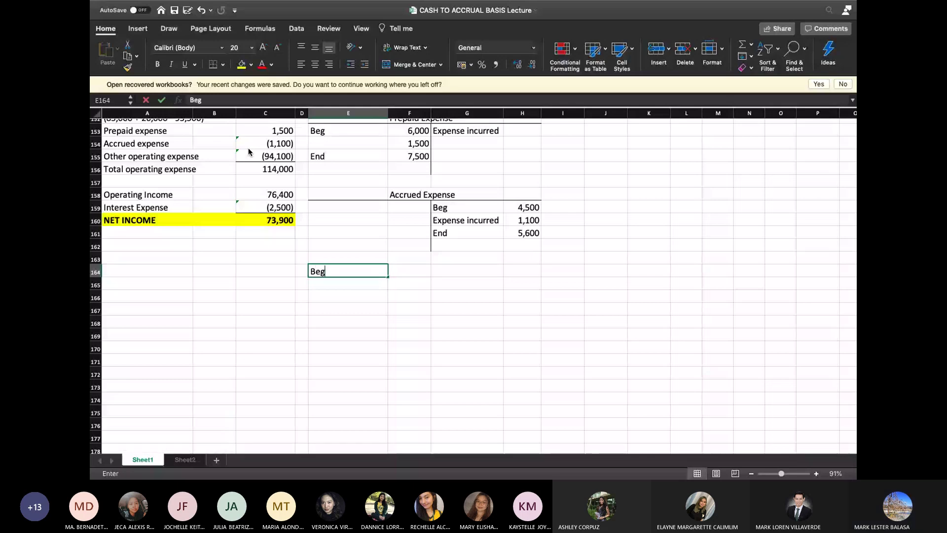
{"action": "key", "text": "Tab"}
{"action": "type", "text": "900,000"}
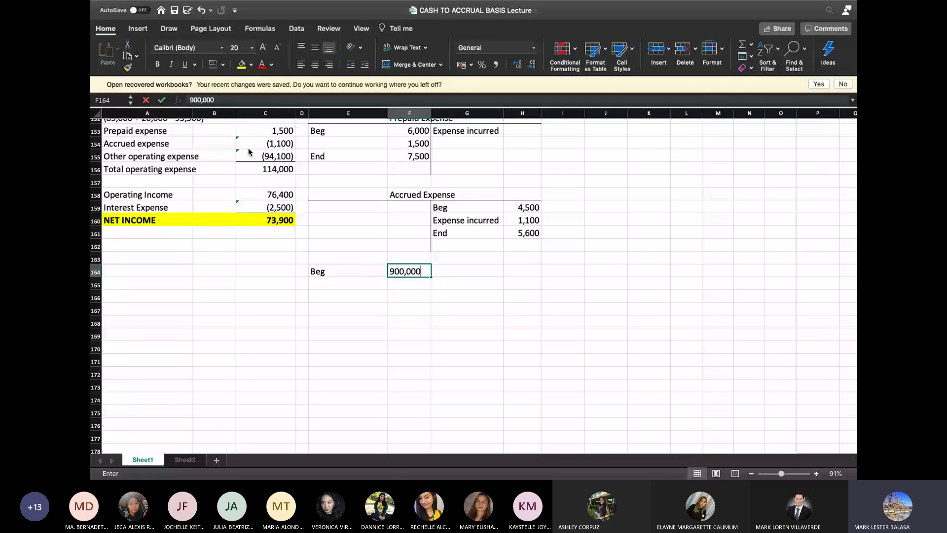
{"action": "key", "text": "super+Tab"}
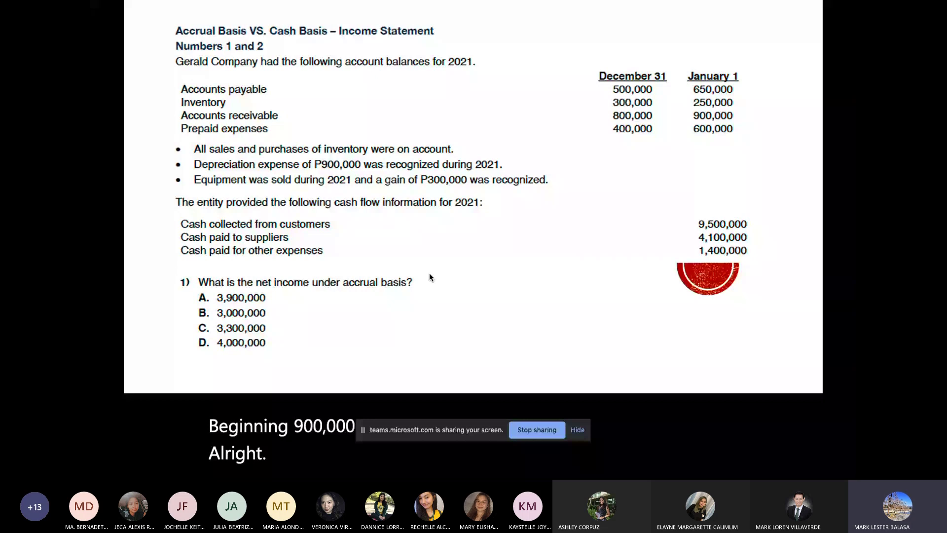
{"action": "key", "text": "super+Tab"}
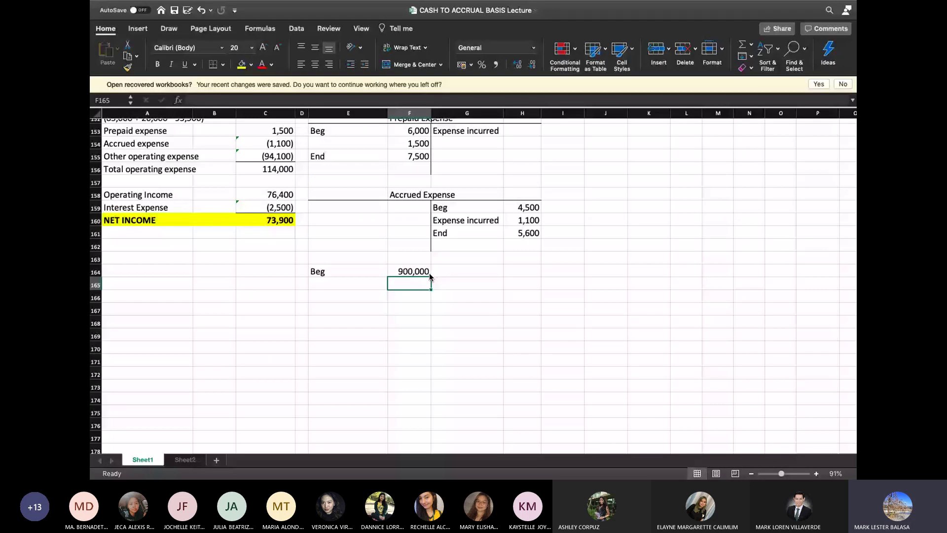
Add the ending balance of 800,000 in row 166 and a Collection of 9,500,000 in G164:H164.
{"action": "key", "text": "super+Tab"}
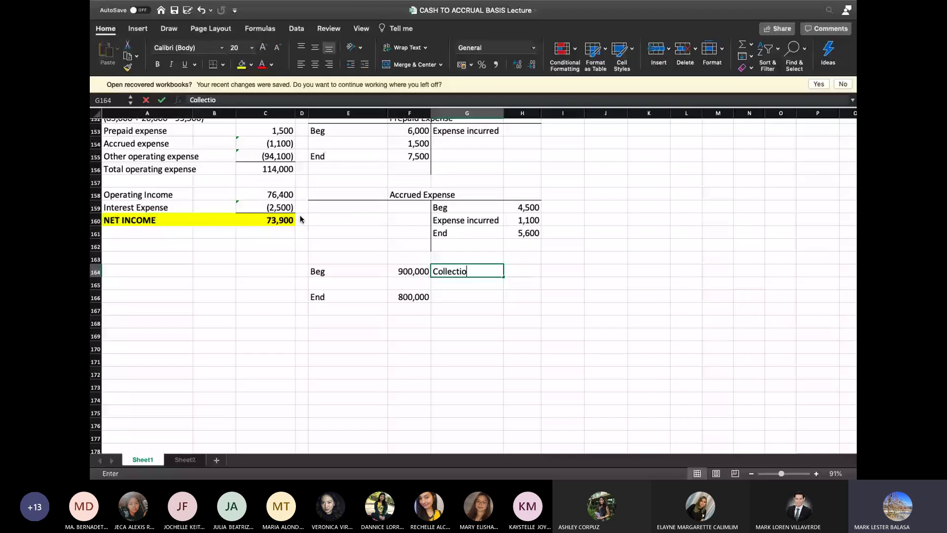
{"action": "type", "text": "n"}
{"action": "key", "text": "Tab"}
{"action": "type", "text": "9,500"}
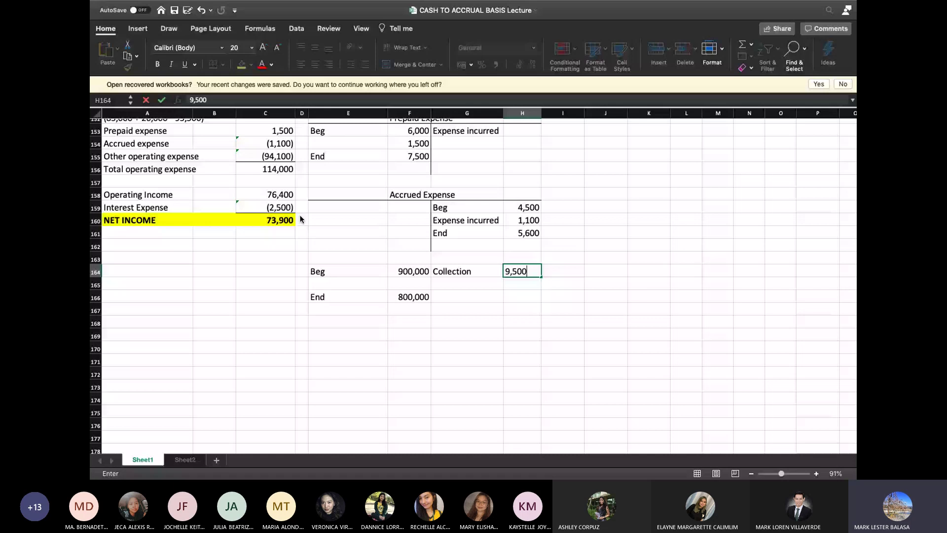
{"action": "type", "text": ",000"}
{"action": "key", "text": "Return"}
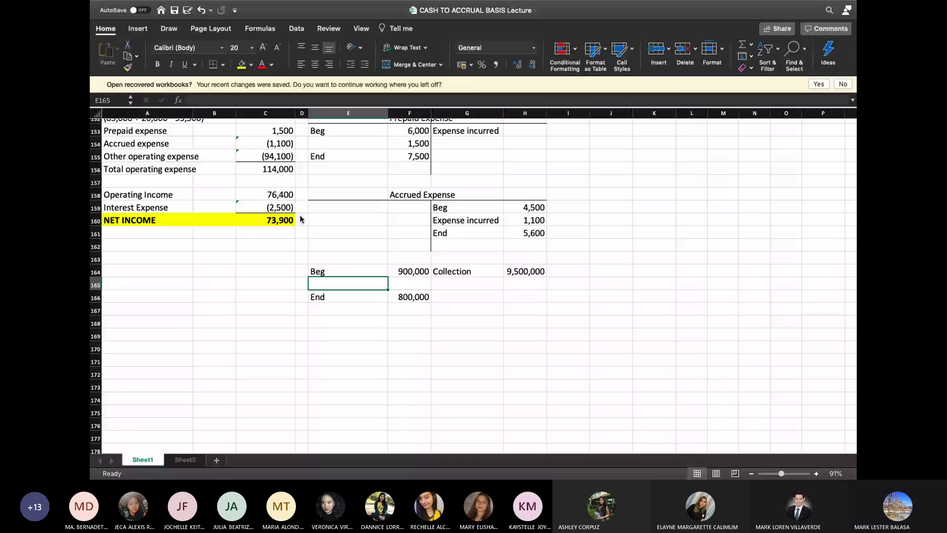
Label the row between Beg and End Credit Sales, and shift the T-account entries down one row to E165:H167.
{"action": "type", "text": "Credit Sale"}
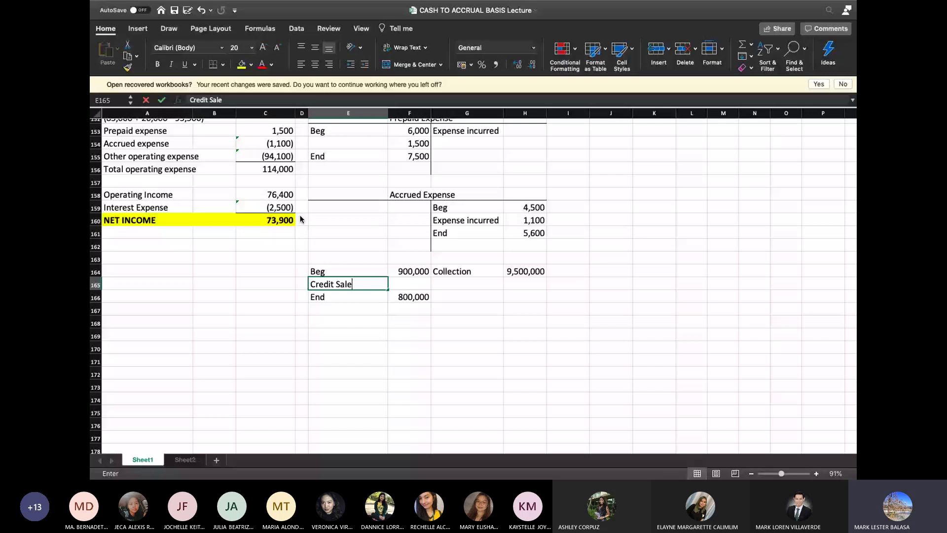
{"action": "type", "text": "s"}
{"action": "left_click_drag", "start_coordinate": [446, 272], "coordinate": [446, 290]}
{"action": "left_click", "coordinate": [438, 294]}
{"action": "left_click_drag", "start_coordinate": [318, 273], "coordinate": [512, 298]}
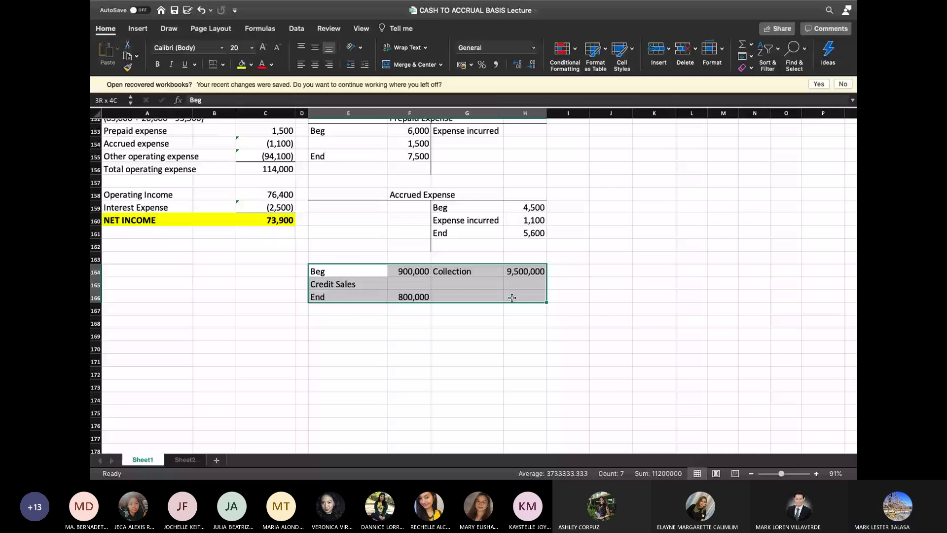
{"action": "left_click_drag", "start_coordinate": [512, 297], "coordinate": [512, 296]}
Draw the T-account's vertical divider between columns F and G and its horizontal line above row 165.
{"action": "key", "text": "super+z"}
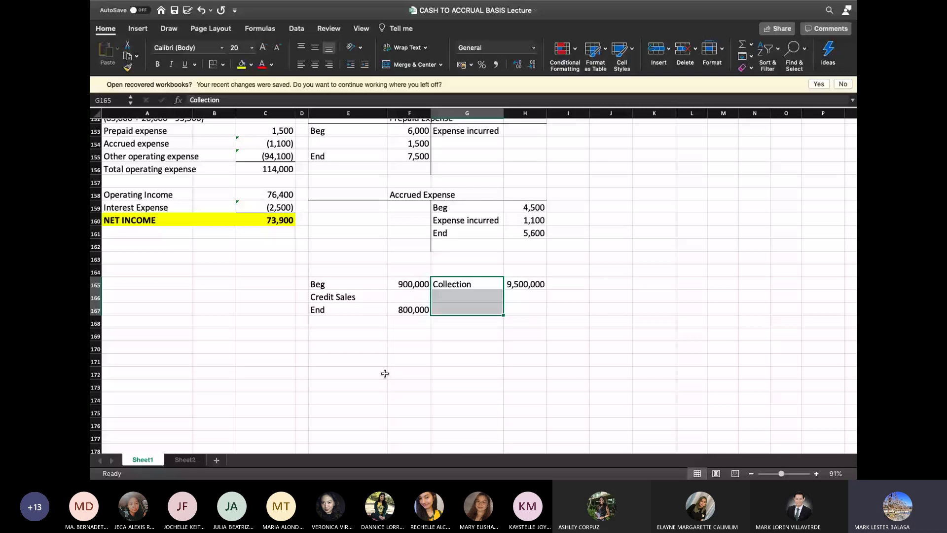
{"action": "left_click", "coordinate": [385, 373]}
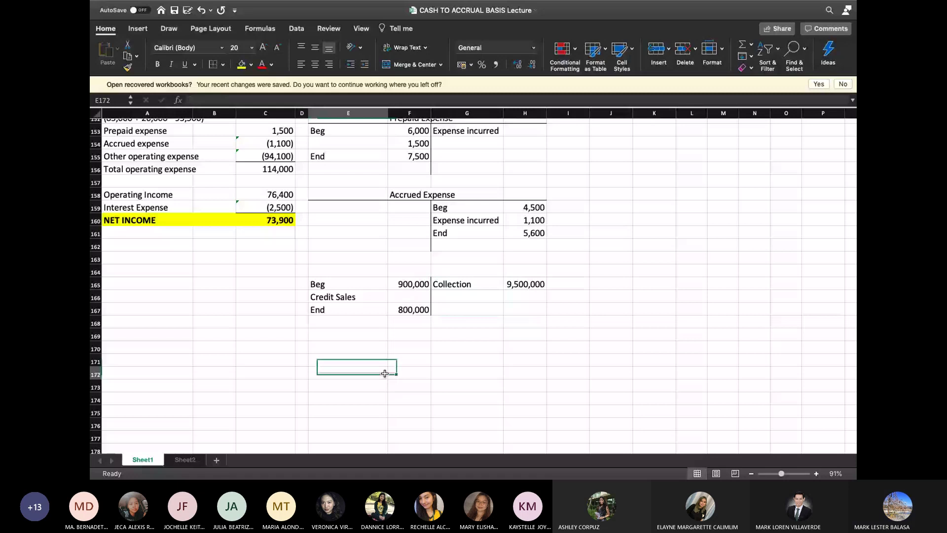
{"action": "left_click_drag", "start_coordinate": [345, 284], "coordinate": [523, 284]}
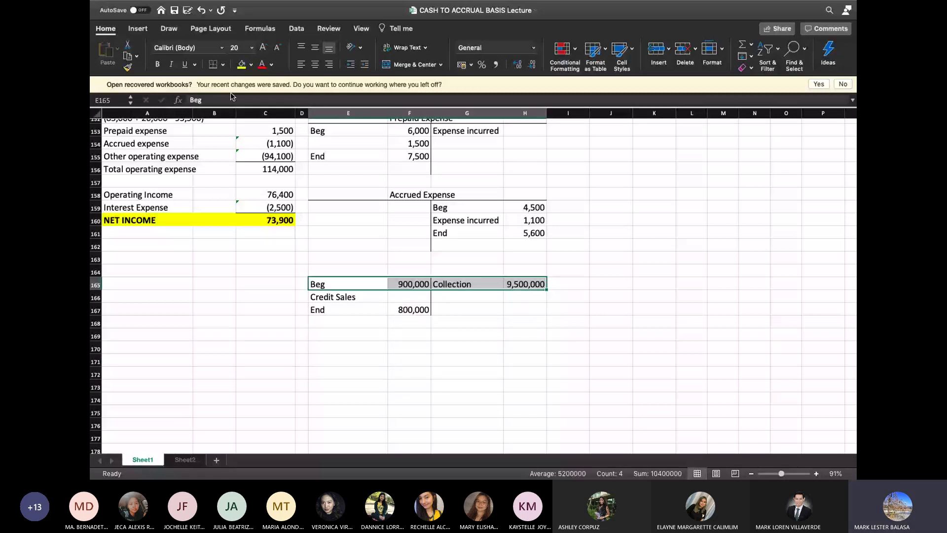
Copy the Accounts Receivable heading from E137:H137 to row 164 above the new T-account.
{"action": "scroll", "coordinate": [394, 246], "scroll_direction": "up", "scroll_amount": 6}
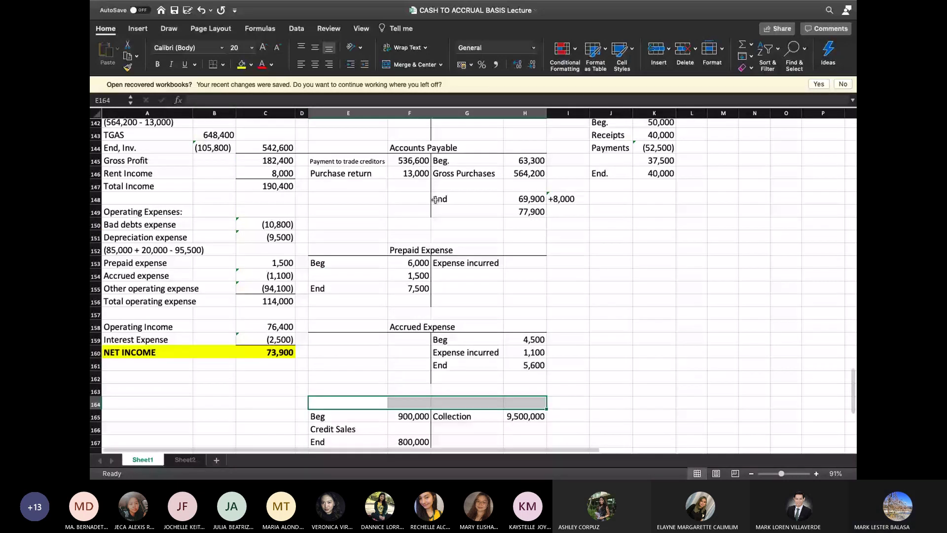
{"action": "left_click_drag", "start_coordinate": [345, 152], "coordinate": [511, 151]}
{"action": "key", "text": "super+c"}
{"action": "scroll", "coordinate": [510, 151], "scroll_direction": "down", "scroll_amount": 4}
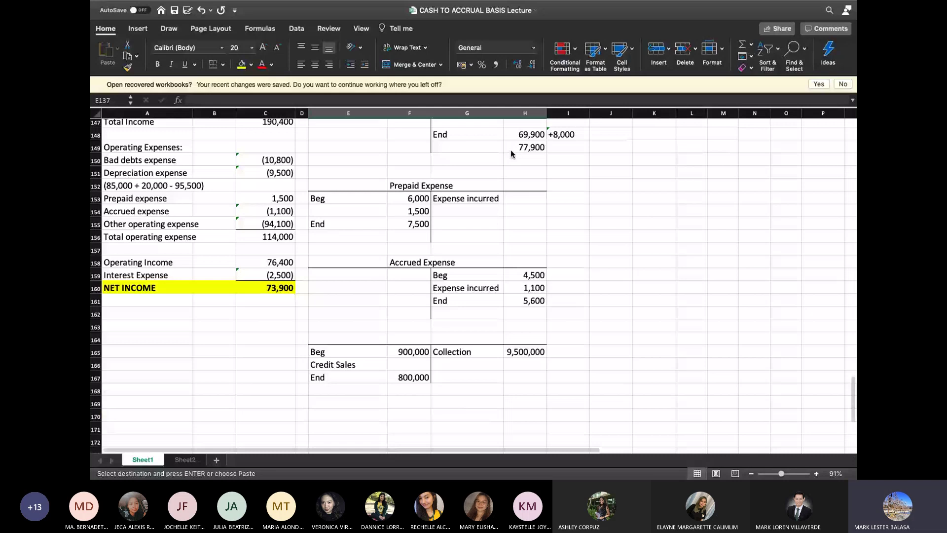
{"action": "left_click", "coordinate": [349, 340]}
{"action": "key", "text": "super+v"}
Copy the Net Sales label to A164, and enter 9,400,000 as Credit Sales in F166 and Net Sales in C164.
{"action": "scroll", "coordinate": [302, 345], "scroll_direction": "up", "scroll_amount": 4}
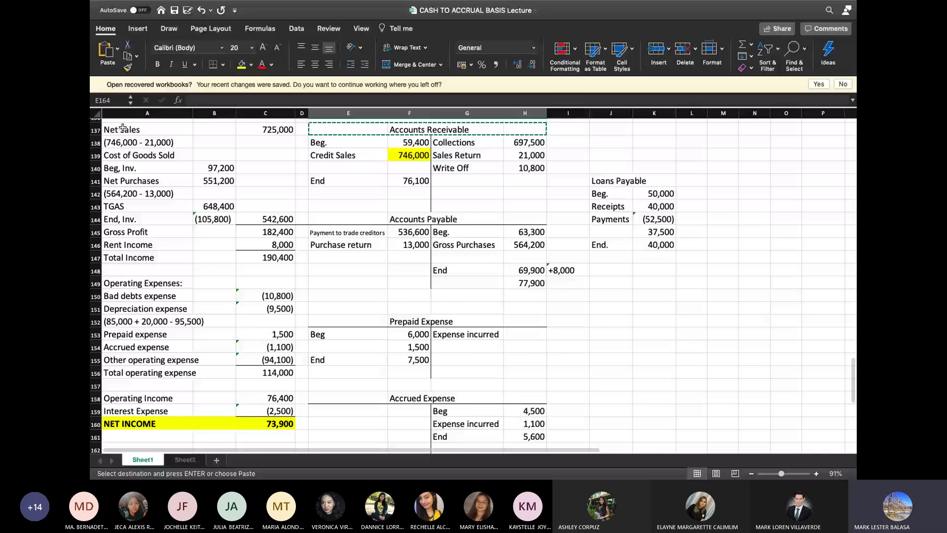
{"action": "key", "text": "super+v"}
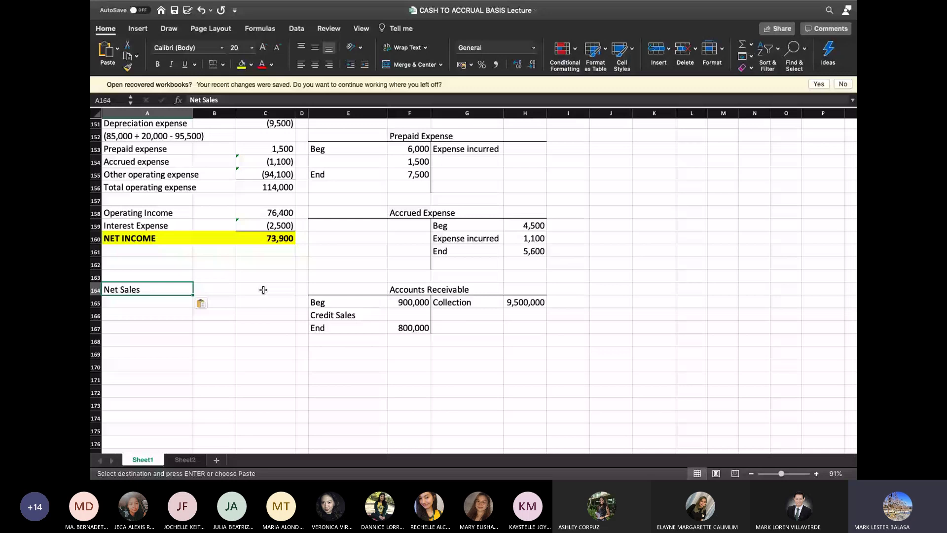
{"action": "left_click", "coordinate": [263, 289]}
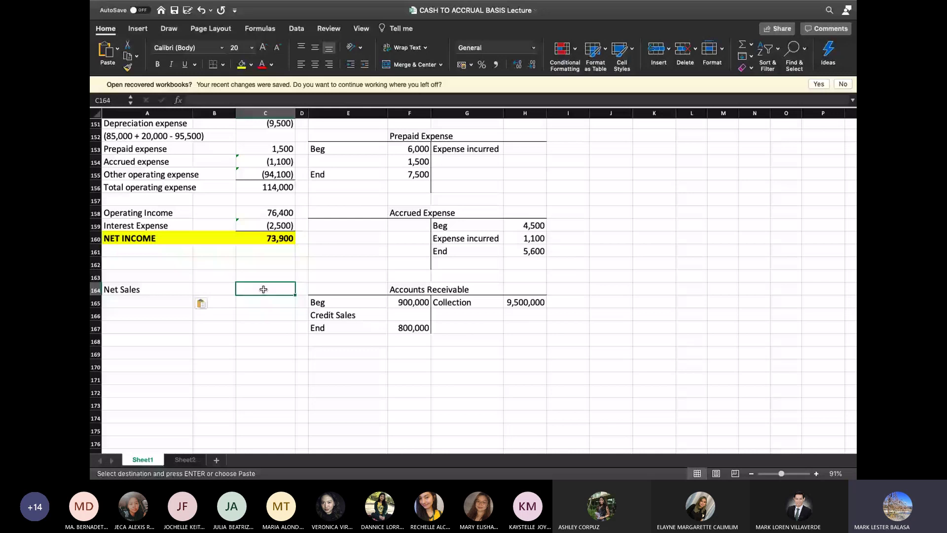
{"action": "left_click", "coordinate": [409, 314]}
{"action": "key", "text": "Return"}
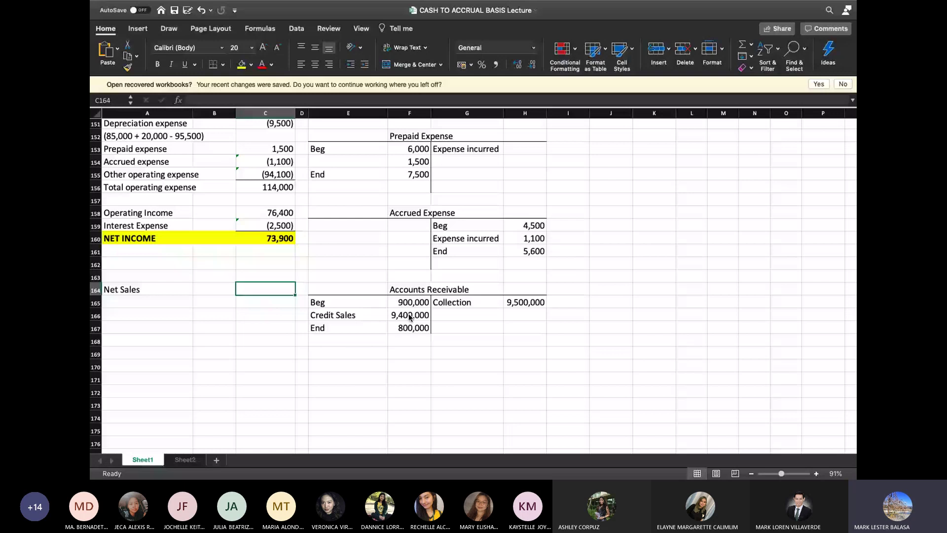
{"action": "key", "text": "super+v"}
{"action": "key", "text": "Return"}
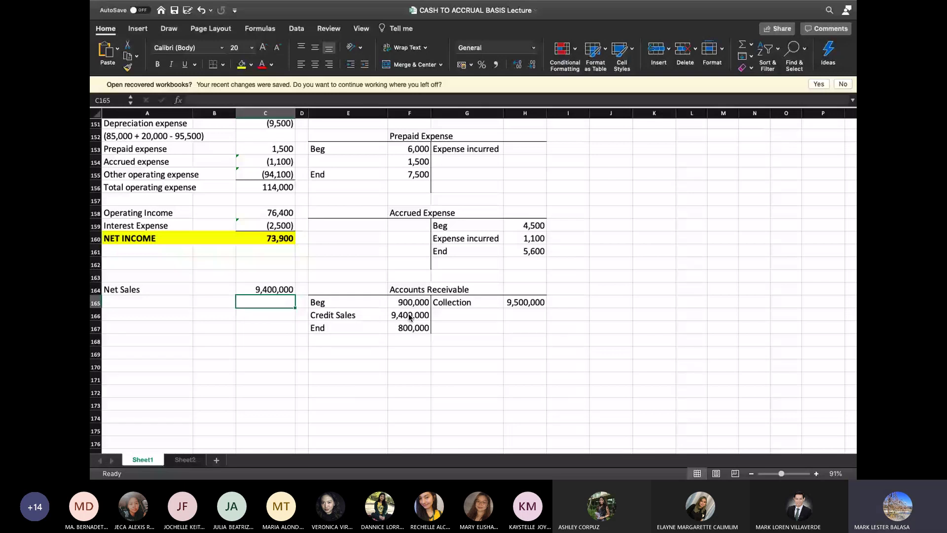
Label the row below Net Sales COGS in A165.
{"action": "key", "text": "Left"}
{"action": "key", "text": "Left"}
{"action": "type", "text": "CO"}
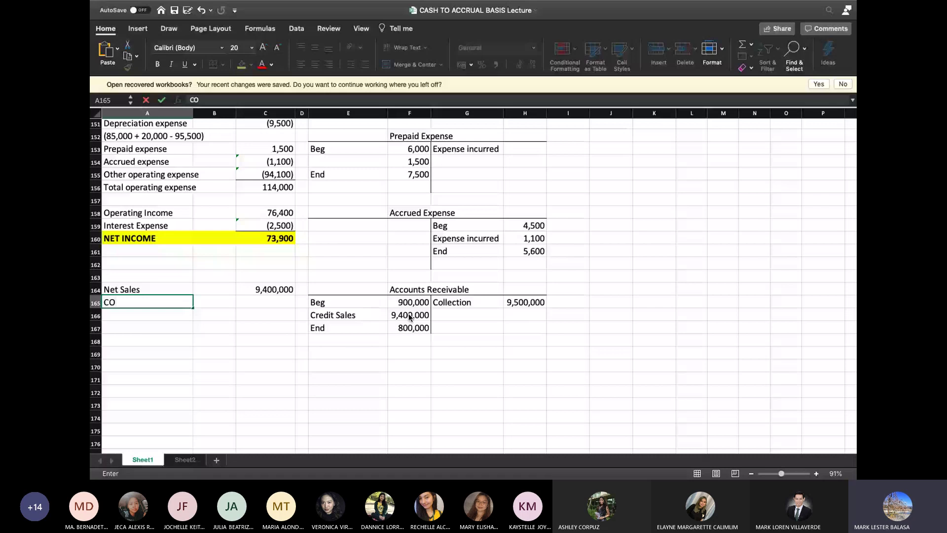
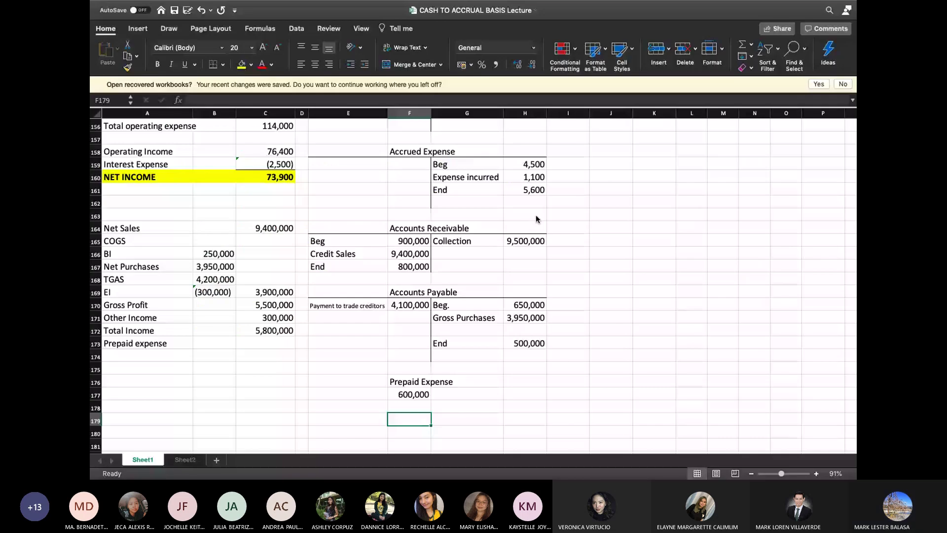
Enter 400,000 as the ending Prepaid Expense balance in F179 and check the balances on the Gerald Company slide.
{"action": "type", "text": "400000"}
{"action": "key", "text": "Return"}
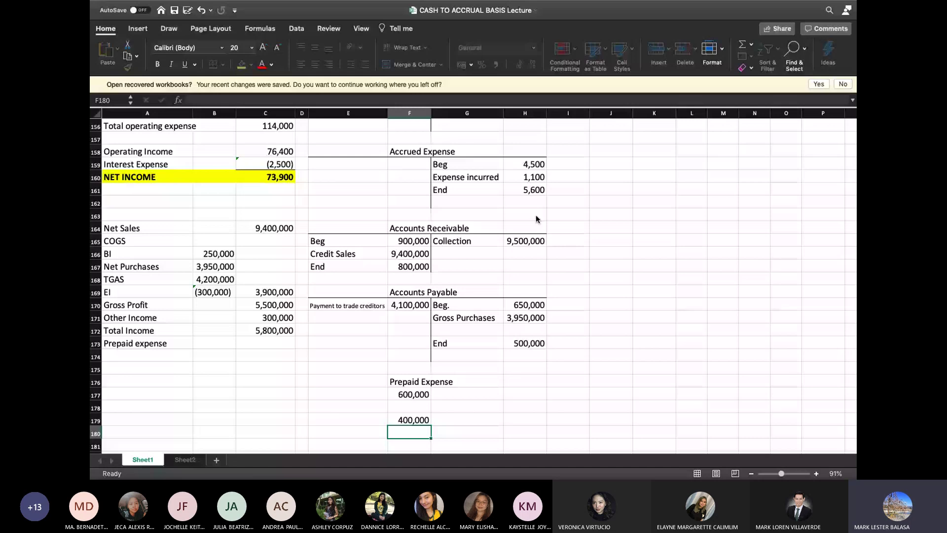
{"action": "key", "text": "alt+Tab"}
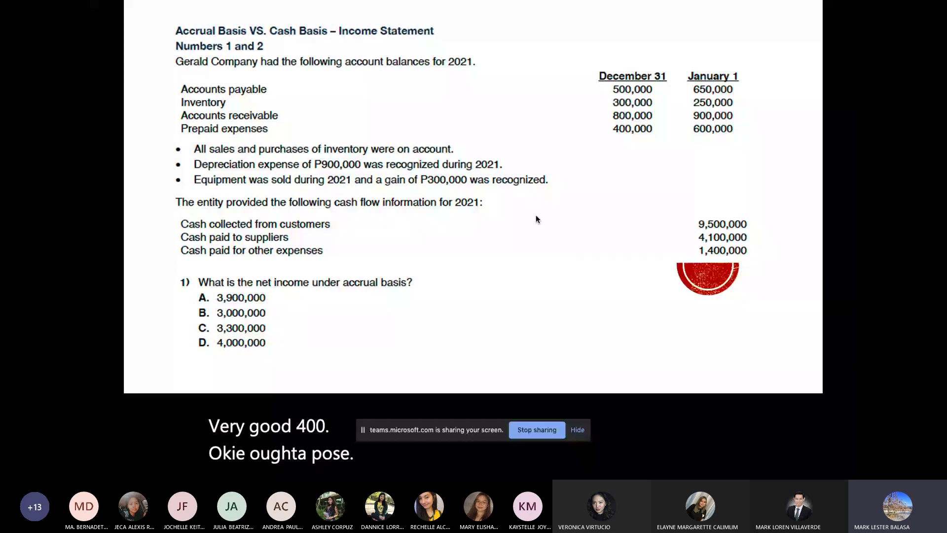
{"action": "key", "text": "alt+Tab"}
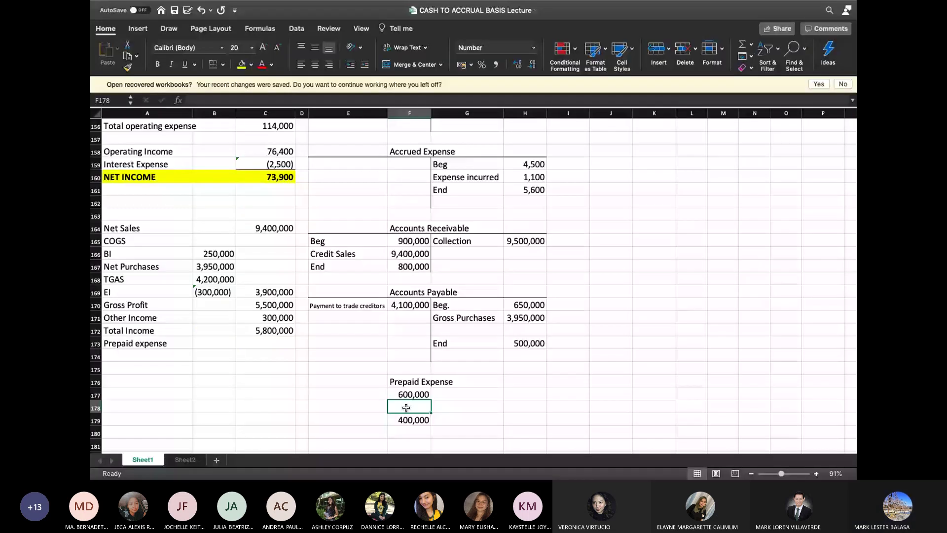
{"action": "key", "text": "alt+Tab"}
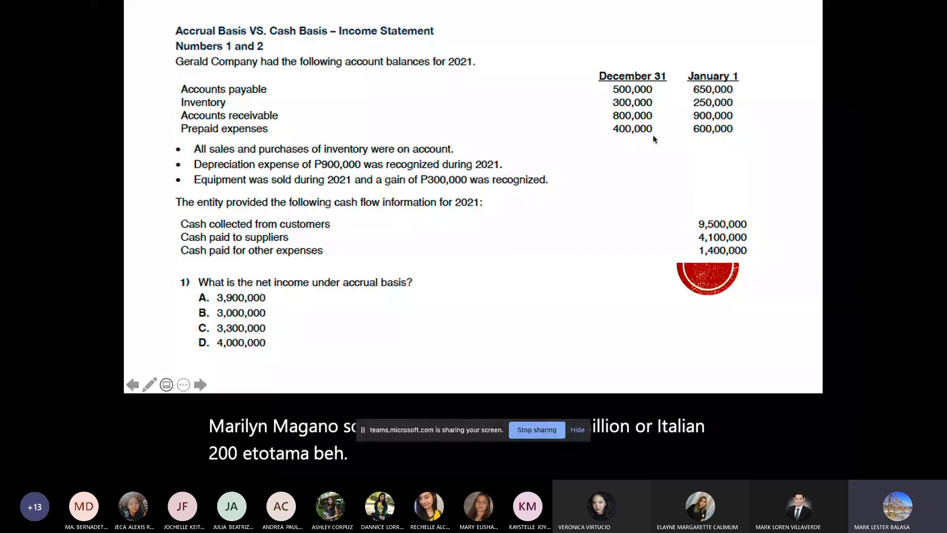
{"action": "key", "text": "alt+Tab"}
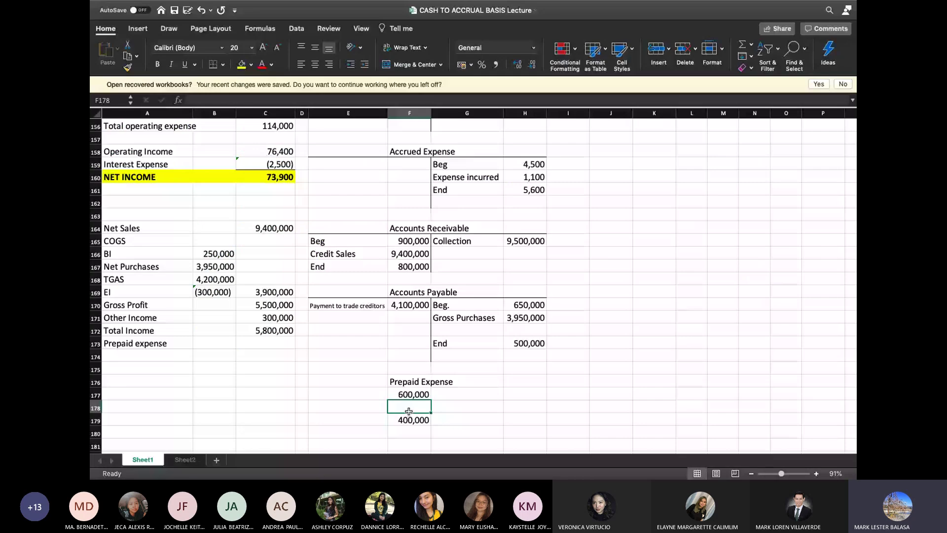
Enter 200,000 in G177 with the label exp incurred beside it, and label the Prepaid Expense balances beg and end.
{"action": "left_click", "coordinate": [466, 395]}
{"action": "type", "text": "200000"}
{"action": "key", "text": "Return"}
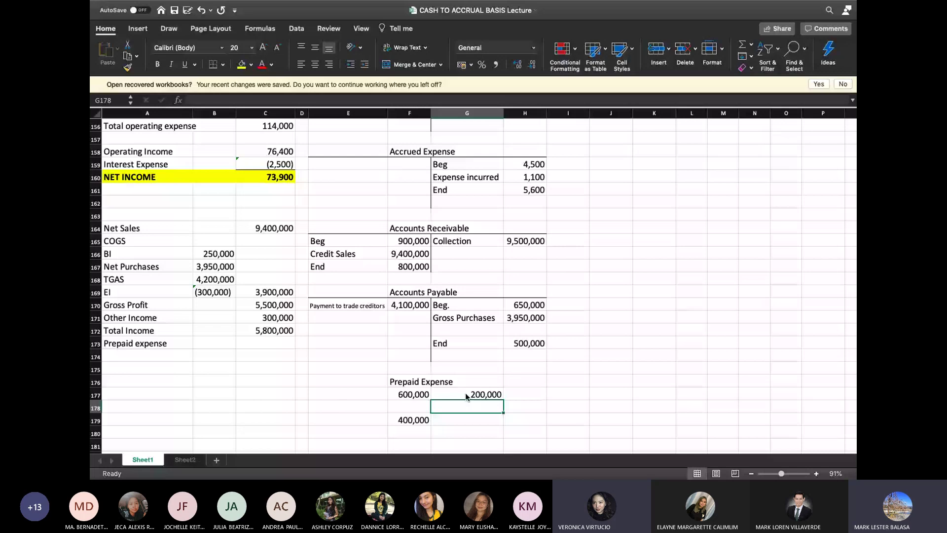
{"action": "left_click", "coordinate": [465, 394]}
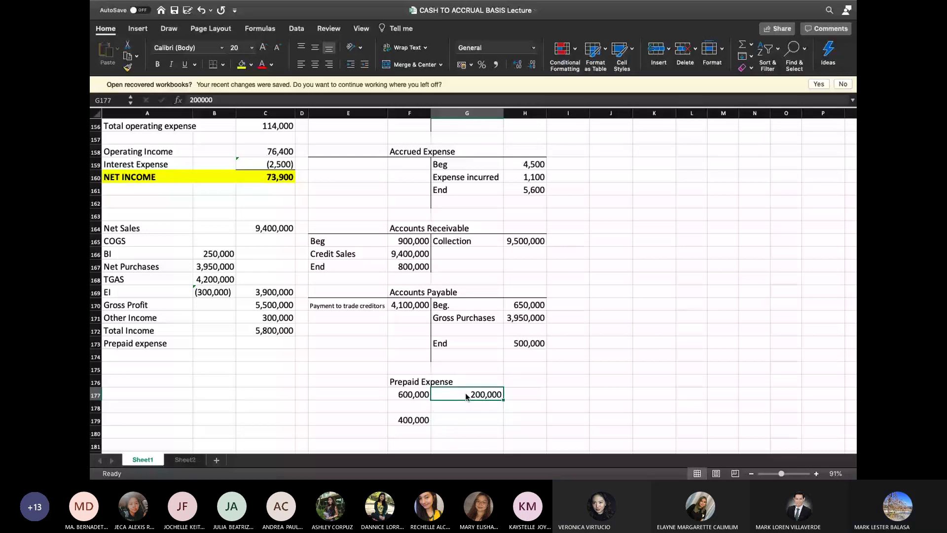
{"action": "key", "text": "Right"}
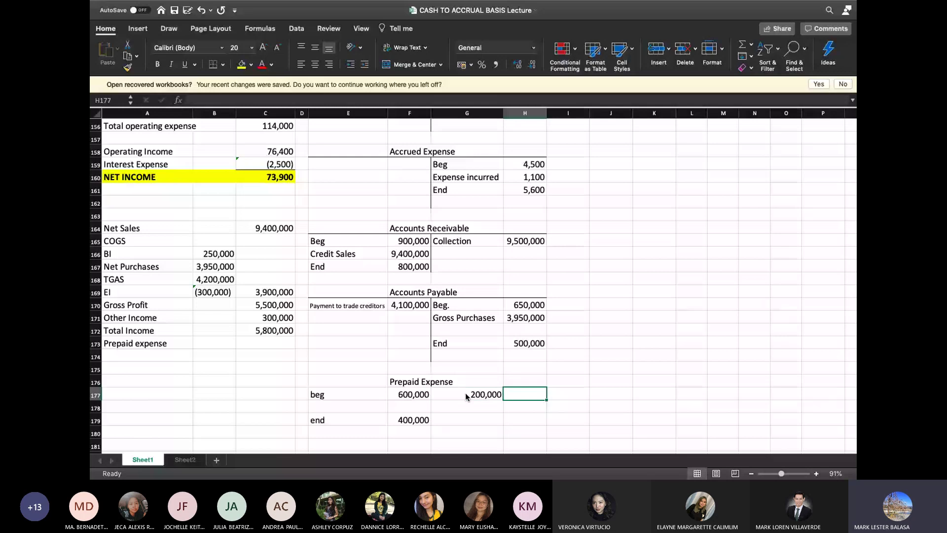
{"action": "type", "text": "exp incurred"}
Enter the incurred prepaid expense in C173 as the deduction (200,000).
{"action": "left_click", "coordinate": [477, 393]}
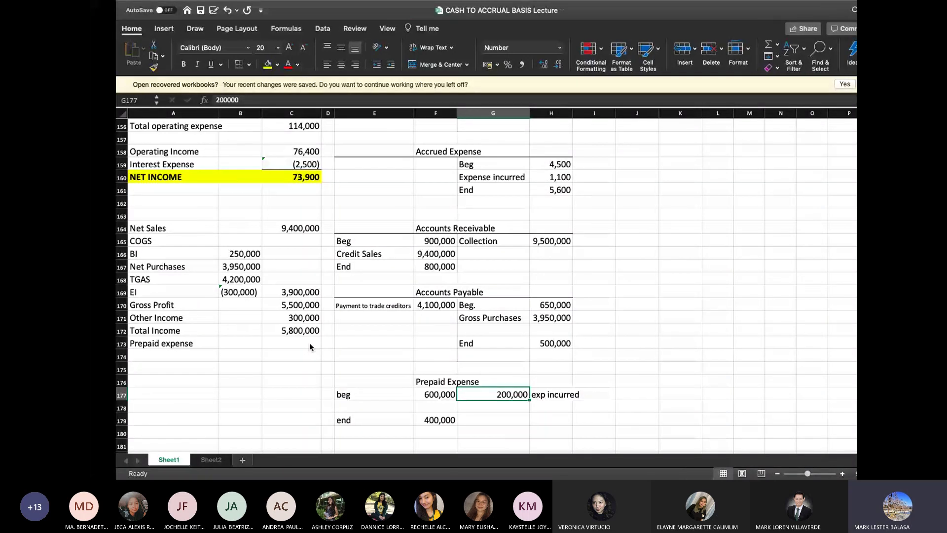
{"action": "left_click", "coordinate": [282, 343]}
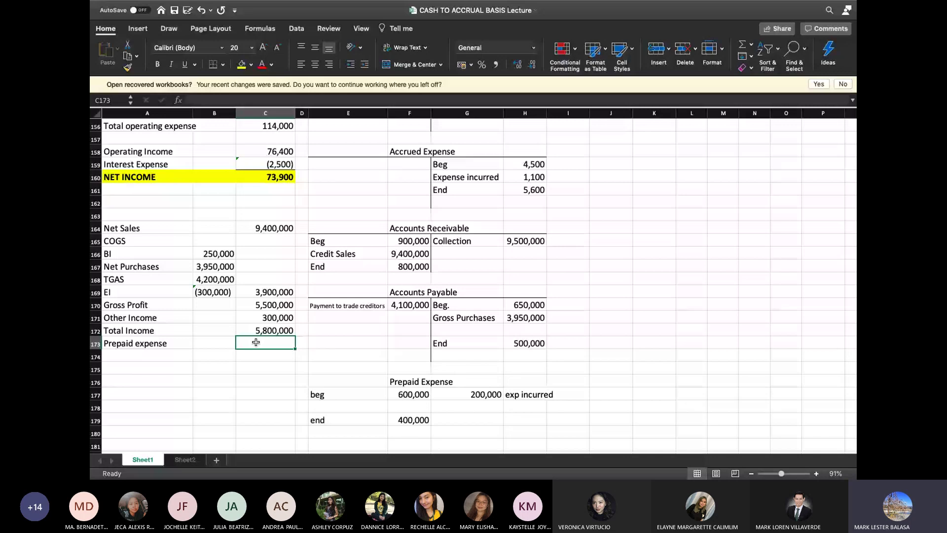
{"action": "type", "text": "200000"}
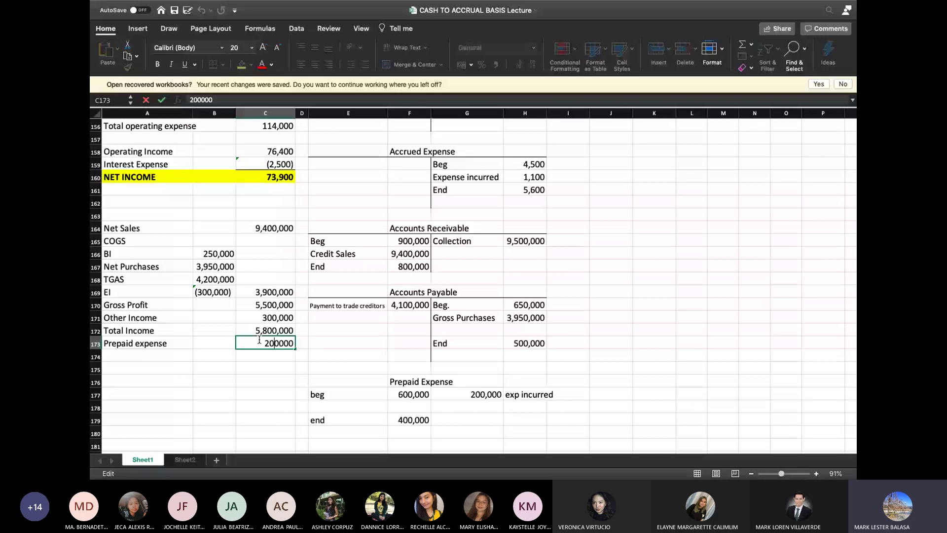
{"action": "type", "text": "'("}
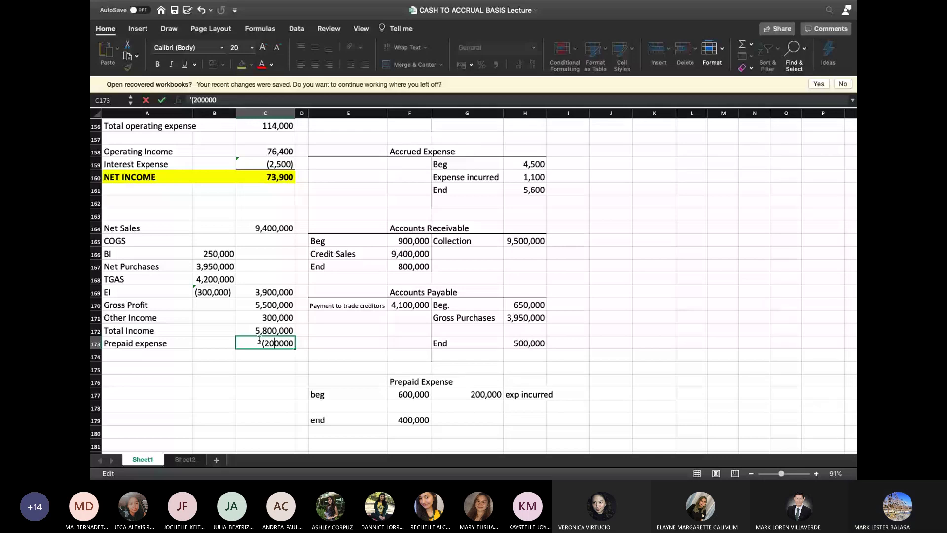
{"action": "key", "text": "Return"}
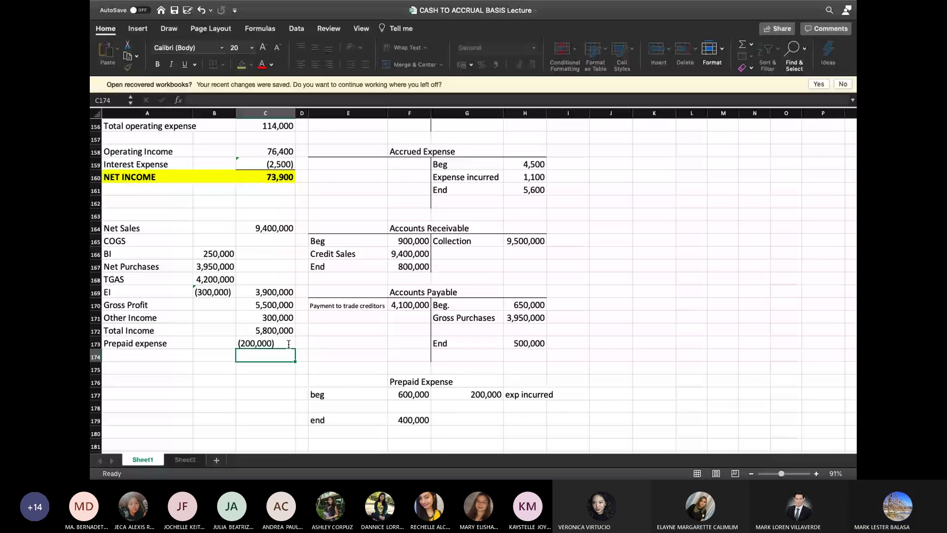
Insert two rows above the Prepaid expense line and enter the heading Operating expense: in A174.
{"action": "left_click", "coordinate": [95, 344]}
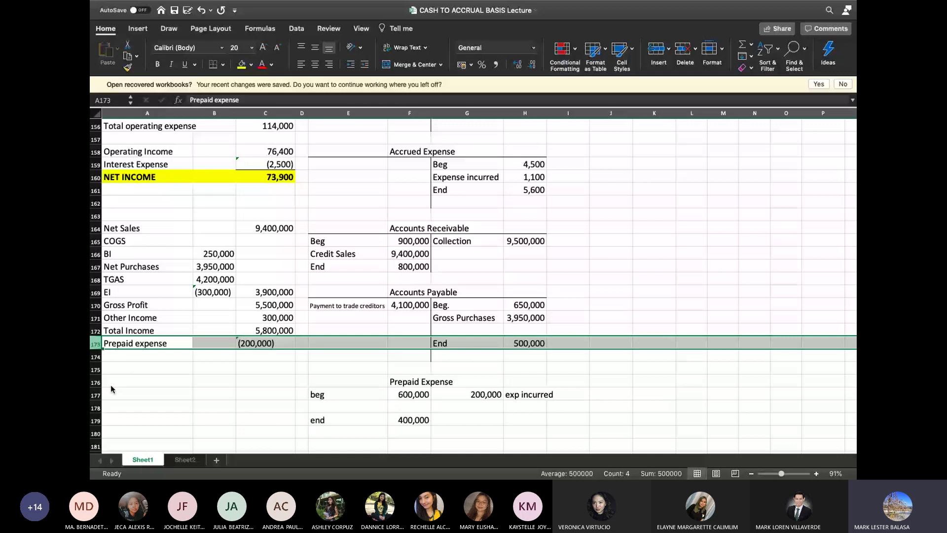
{"action": "key", "text": "super+shift+equal"}
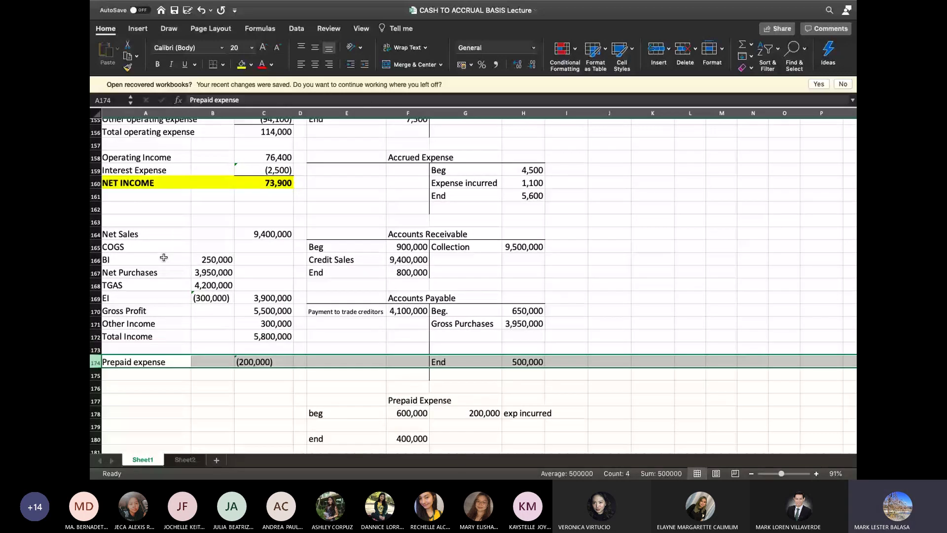
{"action": "key", "text": "super+shift+equal"}
{"action": "scroll", "coordinate": [164, 257], "scroll_direction": "up", "scroll_amount": 1}
{"action": "left_click", "coordinate": [154, 377]}
{"action": "type", "text": "Operating ex"}
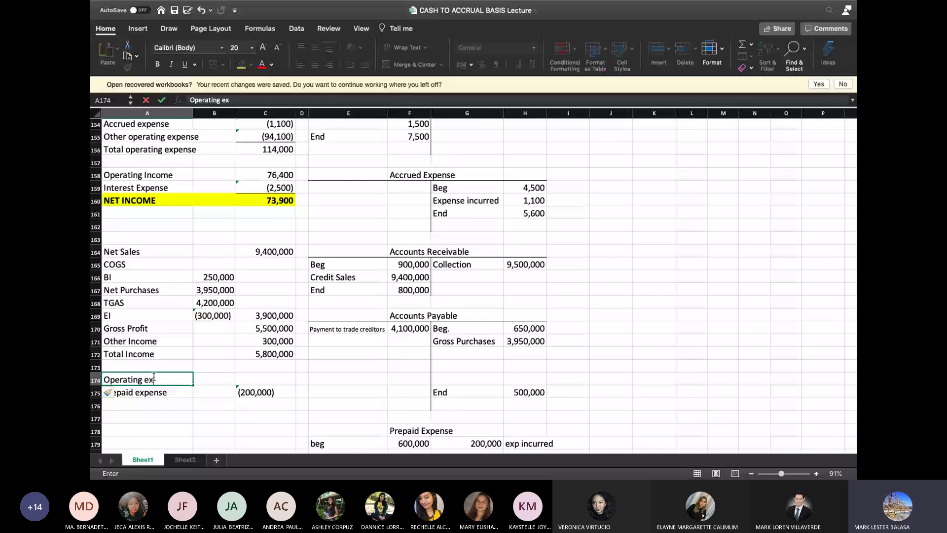
{"action": "type", "text": "pe"}
{"action": "type", "text": "nse:"}
Right-align the prepaid expense deduction in C175.
{"action": "left_click", "coordinate": [267, 392]}
{"action": "key", "text": "super+r"}
{"action": "scroll", "coordinate": [247, 370], "scroll_direction": "down", "scroll_amount": 3}
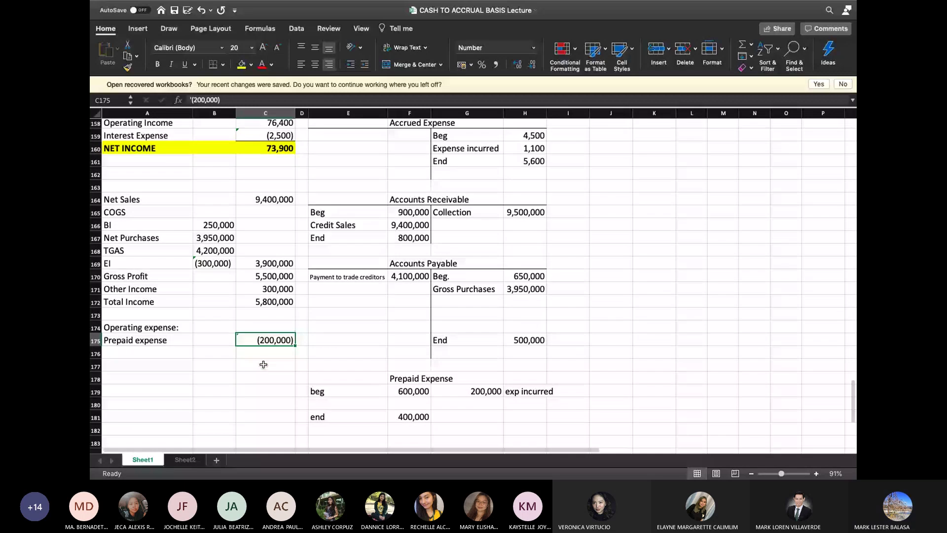
Label A176 Other expense and enter its deduction (1,400,000) in C176, right-aligned.
{"action": "left_click", "coordinate": [224, 380]}
{"action": "key", "text": "super+Tab"}
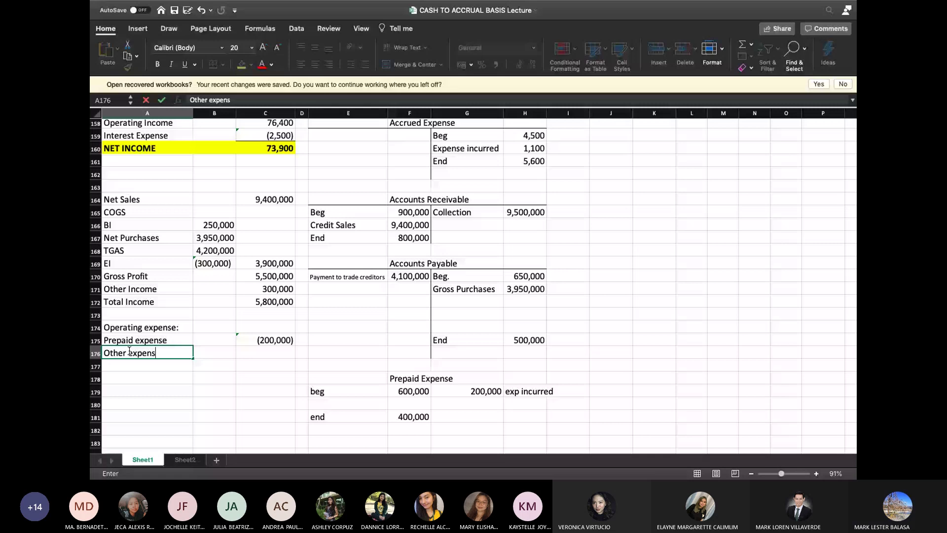
{"action": "type", "text": "e"}
{"action": "key", "text": "Tab"}
{"action": "key", "text": "Tab"}
{"action": "type", "text": "'(1,400,"}
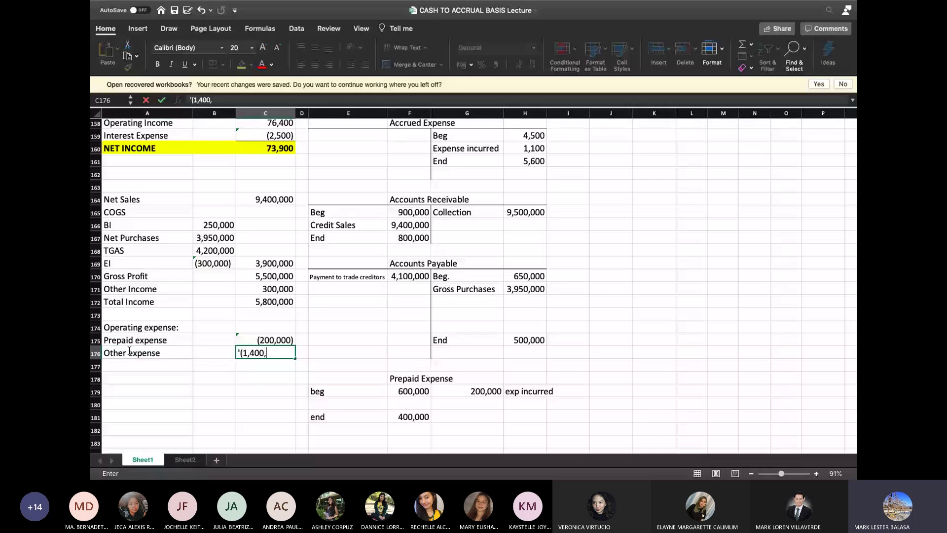
{"action": "type", "text": "000)"}
{"action": "left_click", "coordinate": [162, 100]}
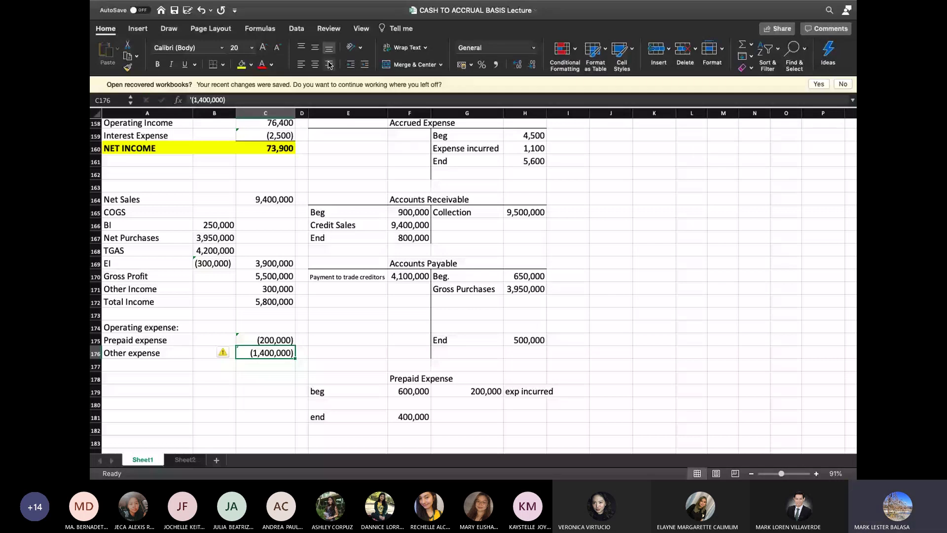
Label A177 Total Opex and enter 1,600,000 beside it in C177.
{"action": "left_click", "coordinate": [121, 365]}
{"action": "type", "text": "Total Opex"}
{"action": "key", "text": "Return"}
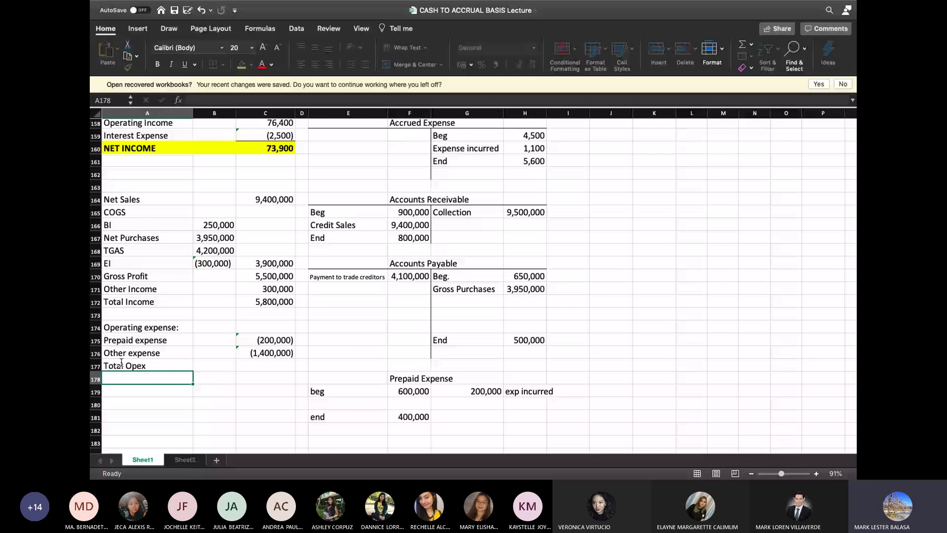
{"action": "key", "text": "Right"}
{"action": "key", "text": "Right"}
{"action": "key", "text": "Up"}
{"action": "type", "text": "1,600,000"}
{"action": "key", "text": "Return"}
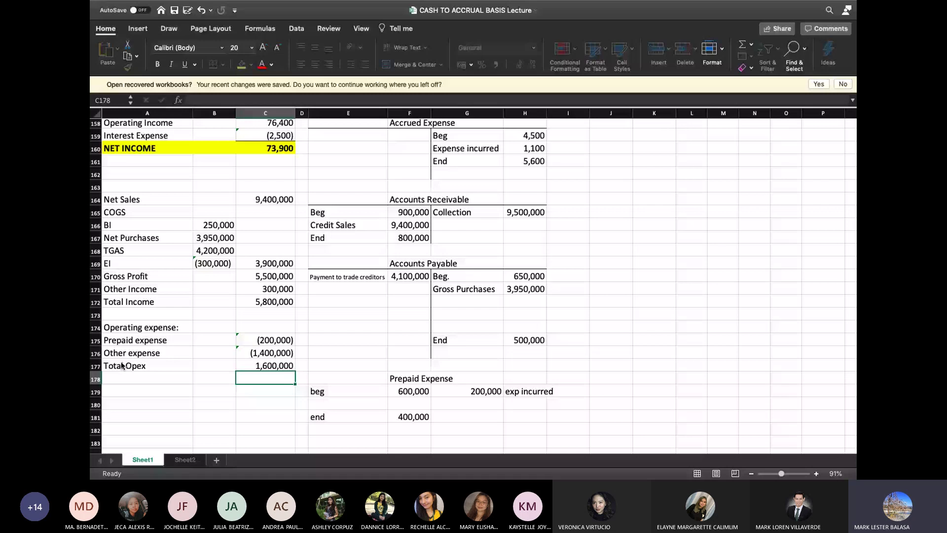
Insert a row above Other expense, label it Depreciation expense and enter the deduction (900,000) in C176.
{"action": "key", "text": "super+Tab"}
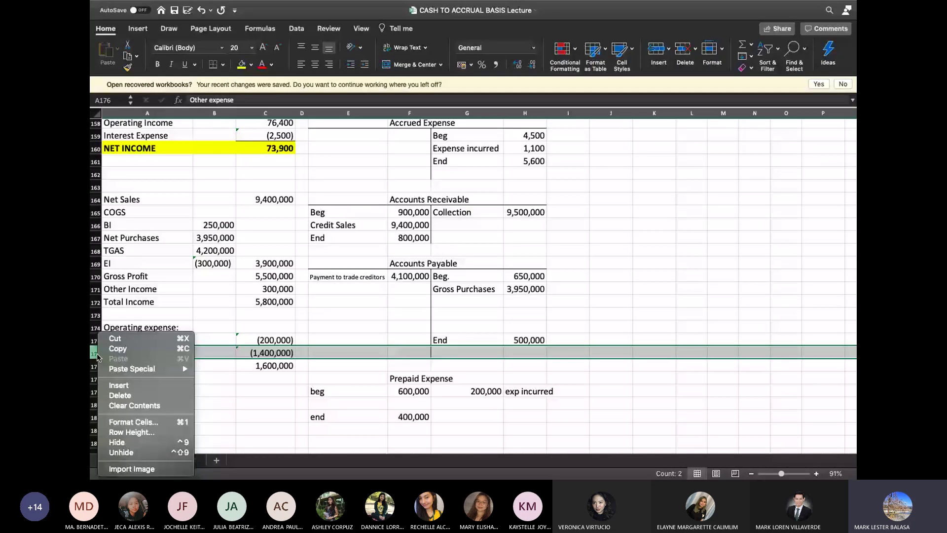
{"action": "type", "text": "Dep"}
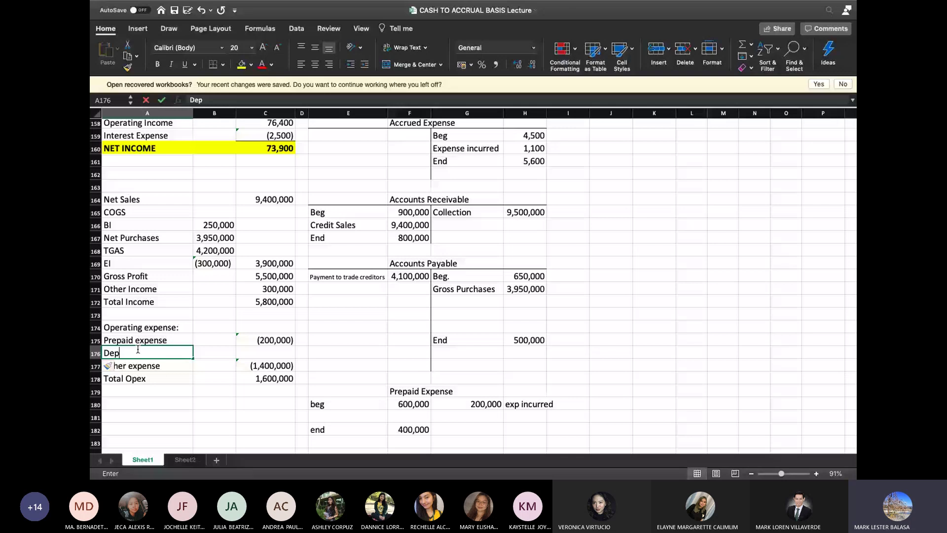
{"action": "type", "text": "re"}
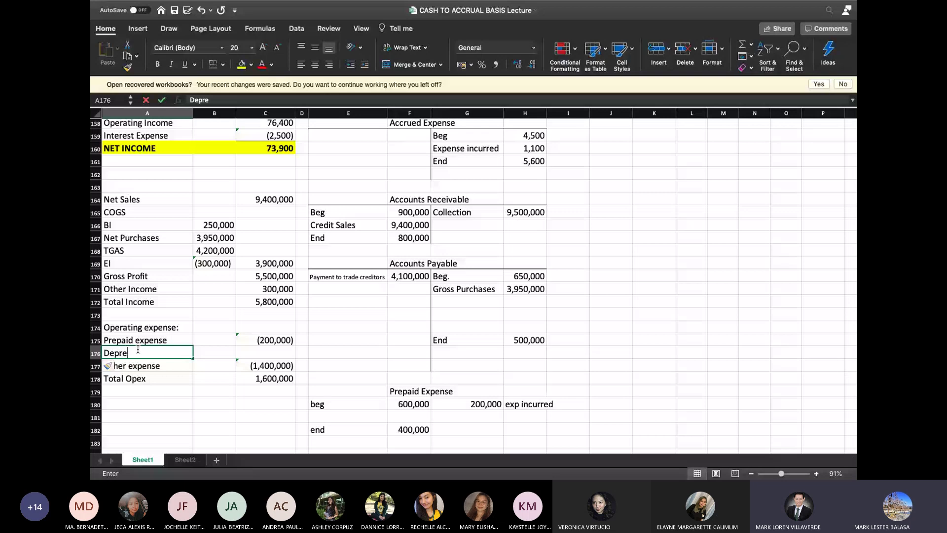
{"action": "type", "text": "ciation expense"}
{"action": "key", "text": "Tab"}
{"action": "key", "text": "Tab"}
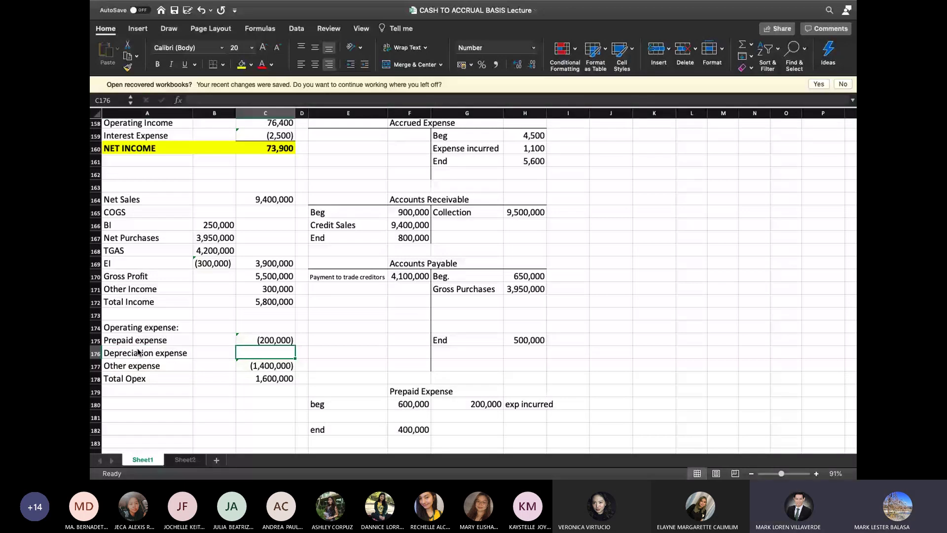
{"action": "type", "text": "'("}
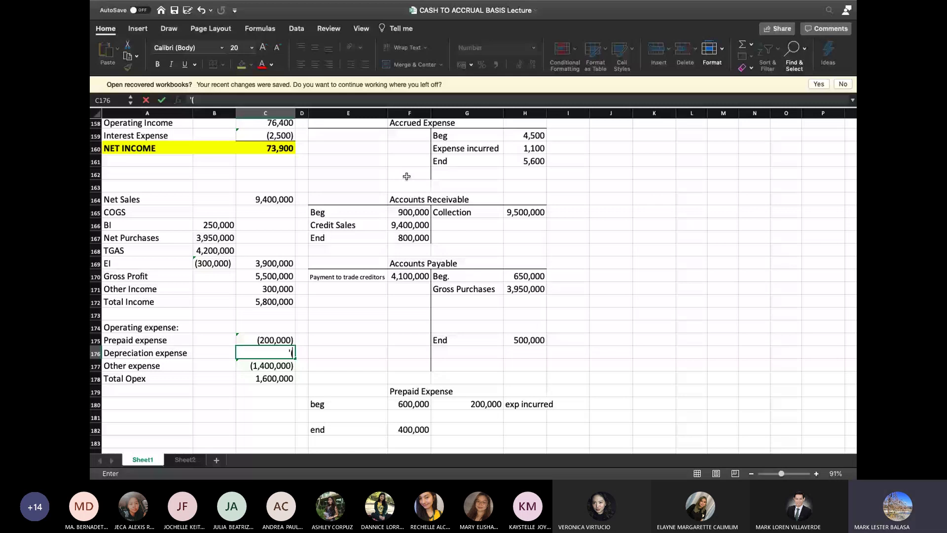
{"action": "type", "text": "900,000)"}
Replace the Total Opex amount in C178 with 2,500,000.
{"action": "left_click", "coordinate": [264, 380]}
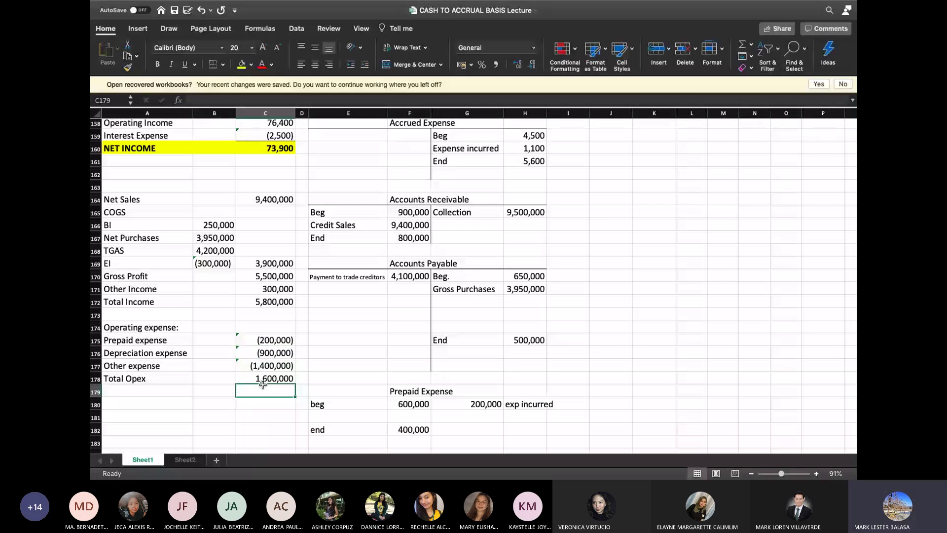
{"action": "key", "text": "Delete"}
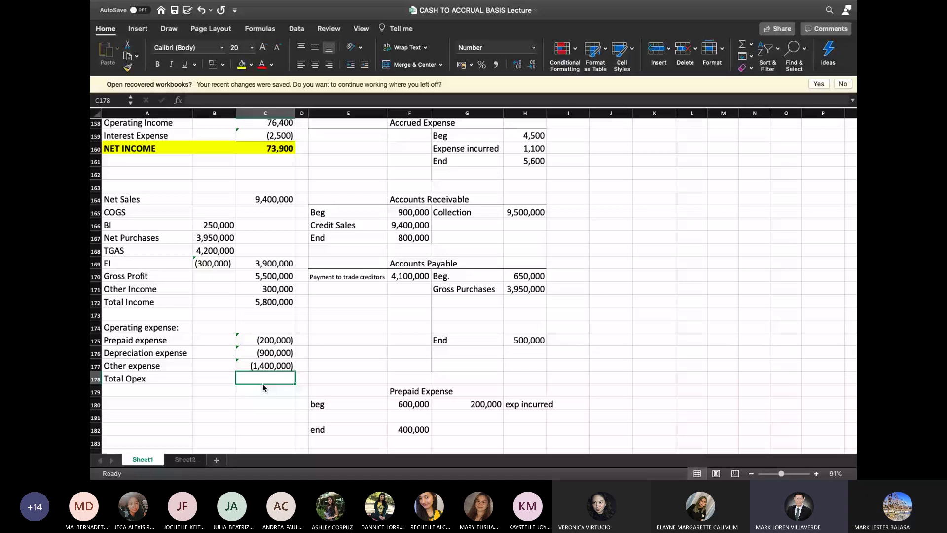
{"action": "type", "text": "2,500,000"}
{"action": "key", "text": "Return"}
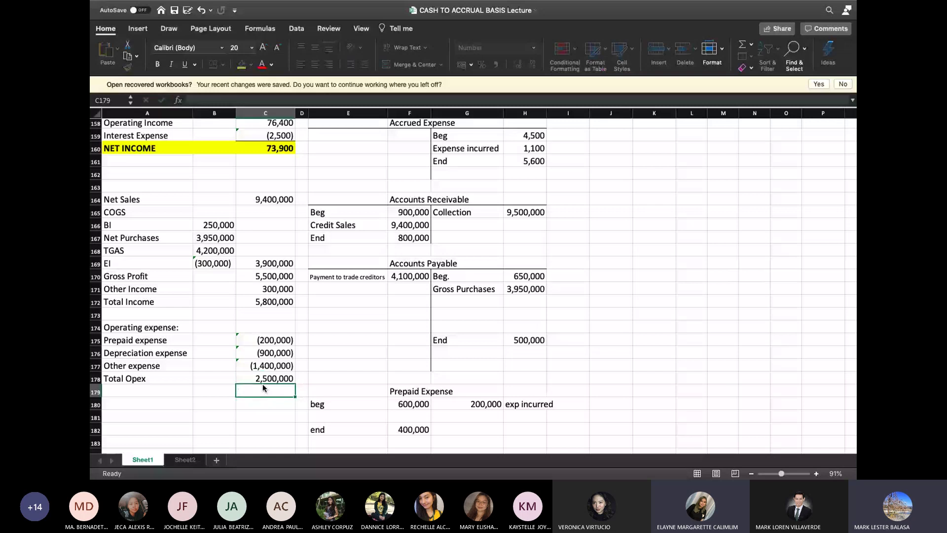
Label A180 NET INCOME and calculate it in C180 as total income less total operating expense with =C172-C178.
{"action": "key", "text": "Down"}
{"action": "key", "text": "Left"}
{"action": "key", "text": "Left"}
{"action": "type", "text": "NET INCOME"}
{"action": "key", "text": "Return"}
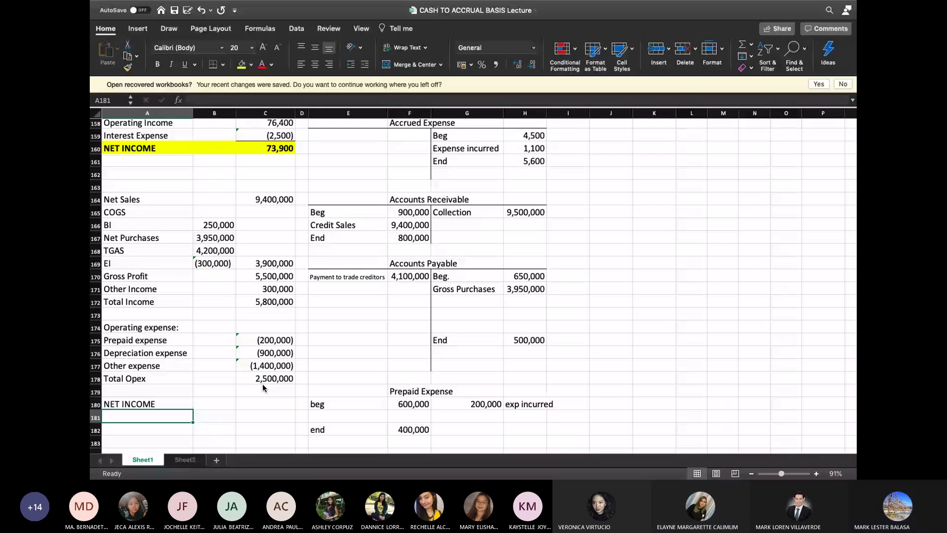
{"action": "left_click", "coordinate": [265, 403]}
{"action": "type", "text": "=C172-C178"}
{"action": "key", "text": "Return"}
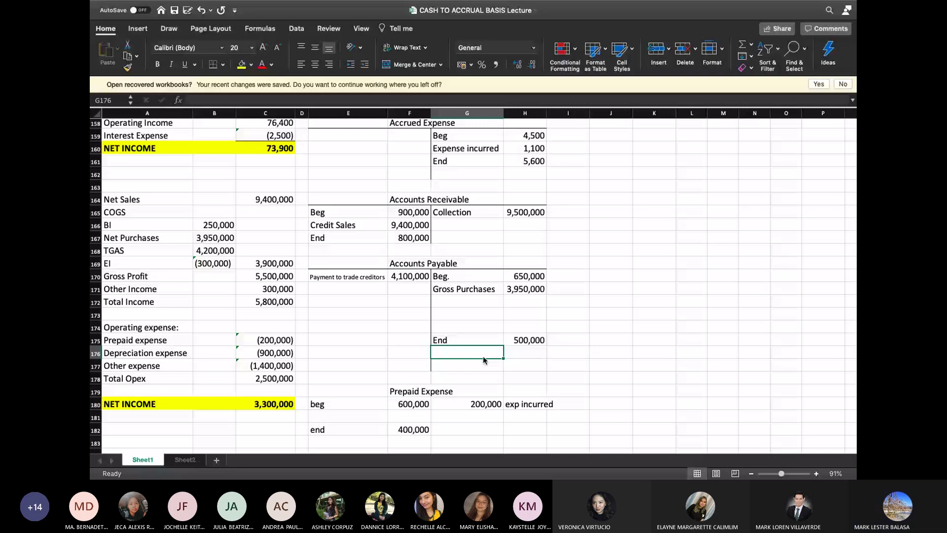
{"action": "scroll", "coordinate": [484, 360], "scroll_direction": "down", "scroll_amount": 2}
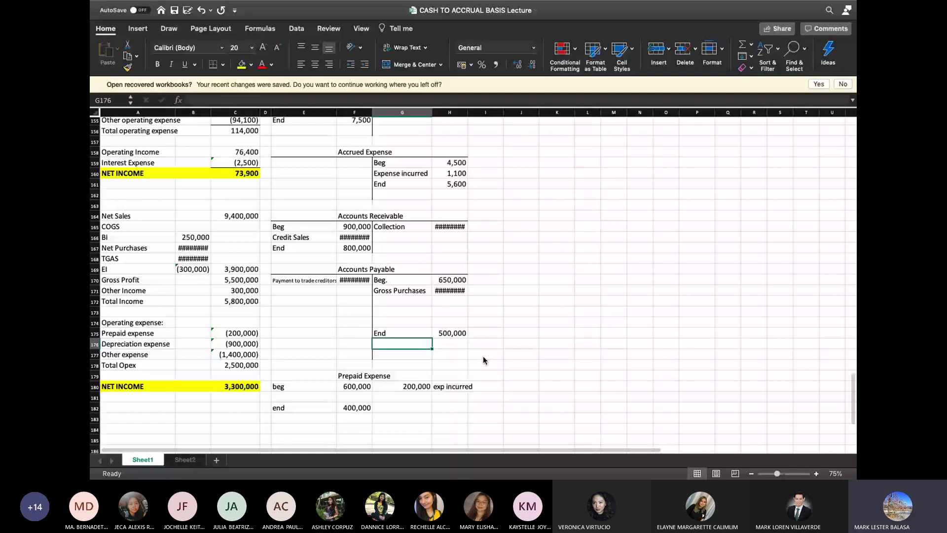
{"action": "scroll", "coordinate": [505, 343], "scroll_direction": "up", "scroll_amount": 3}
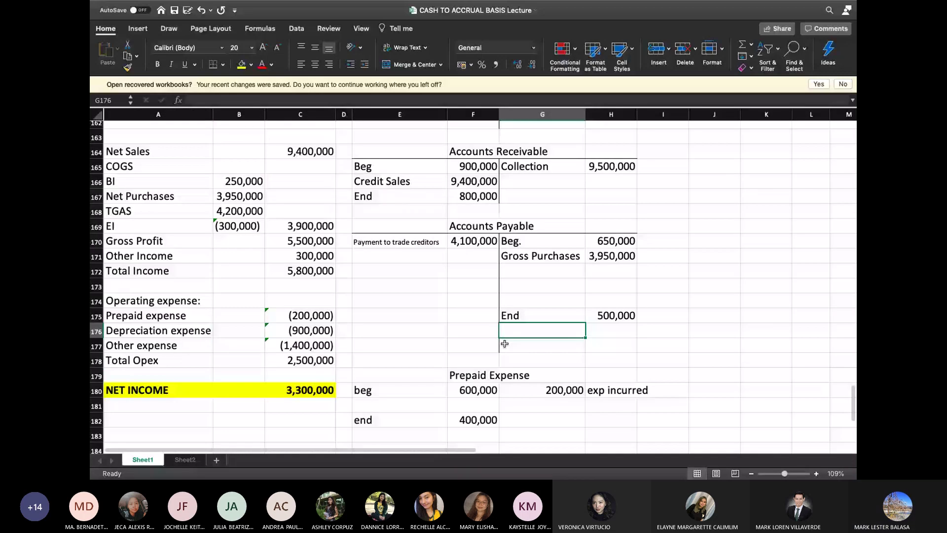
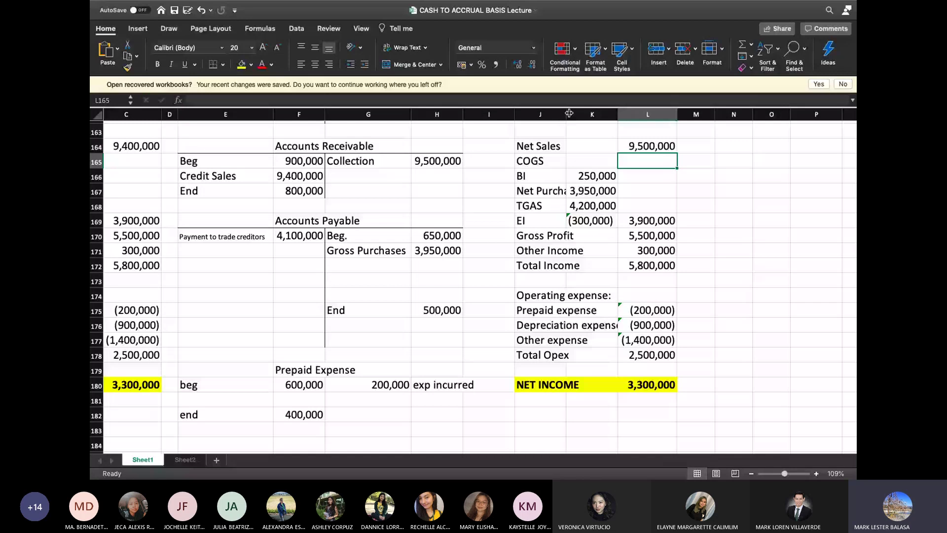
Widen column J so the labels of the copied income statement fit.
{"action": "left_click_drag", "start_coordinate": [567, 114], "coordinate": [635, 114]}
{"action": "key", "text": "Down"}
{"action": "key", "text": "Down"}
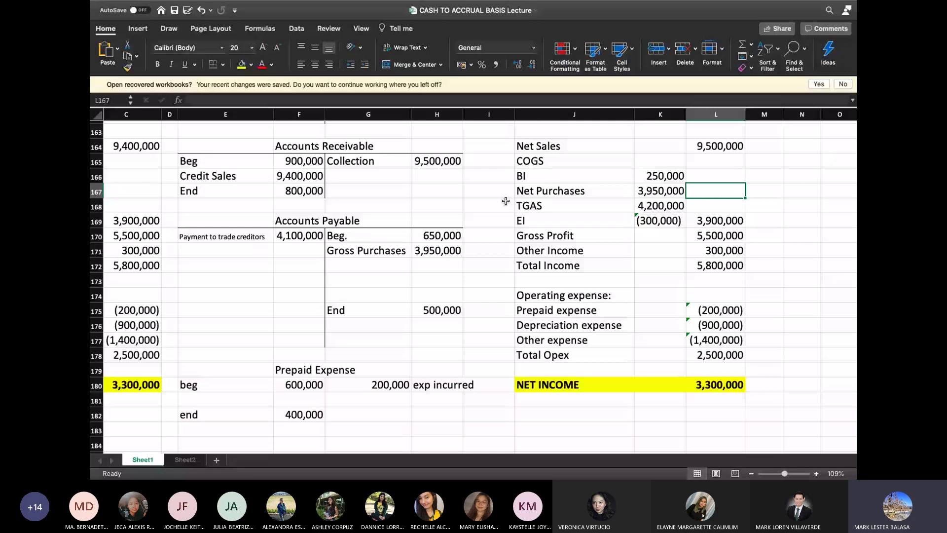
Change Net Purchases in K167 of the copied income statement to the 4,100,000 paid to trade creditors.
{"action": "left_click", "coordinate": [674, 179]}
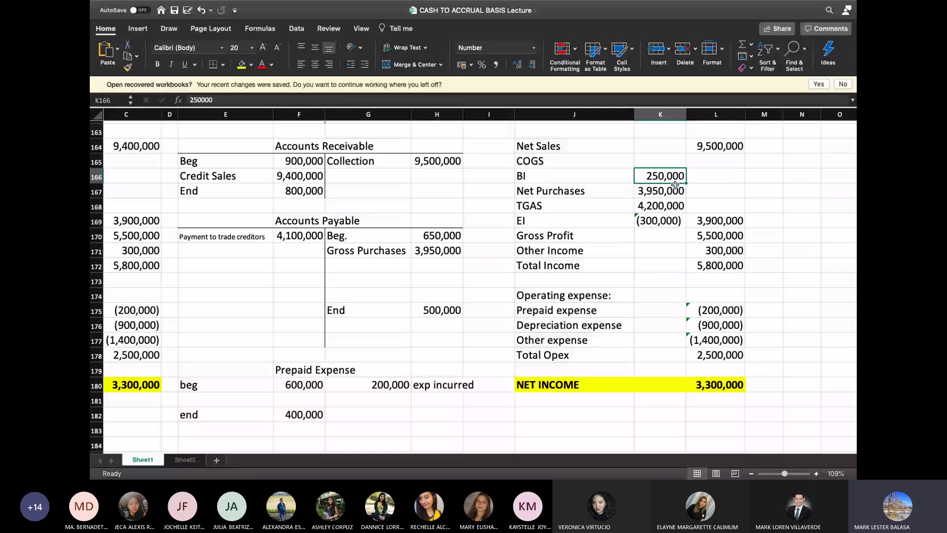
{"action": "left_click", "coordinate": [559, 191]}
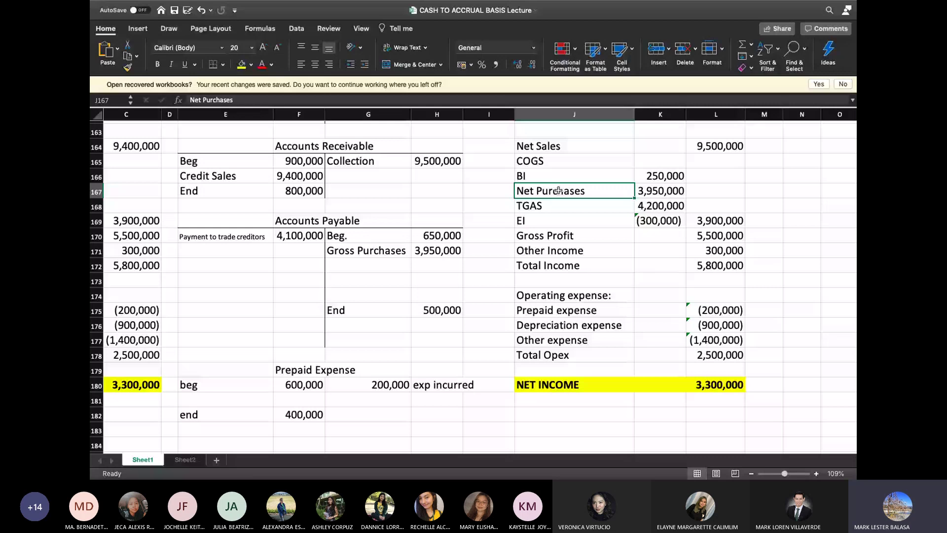
{"action": "key", "text": "Right"}
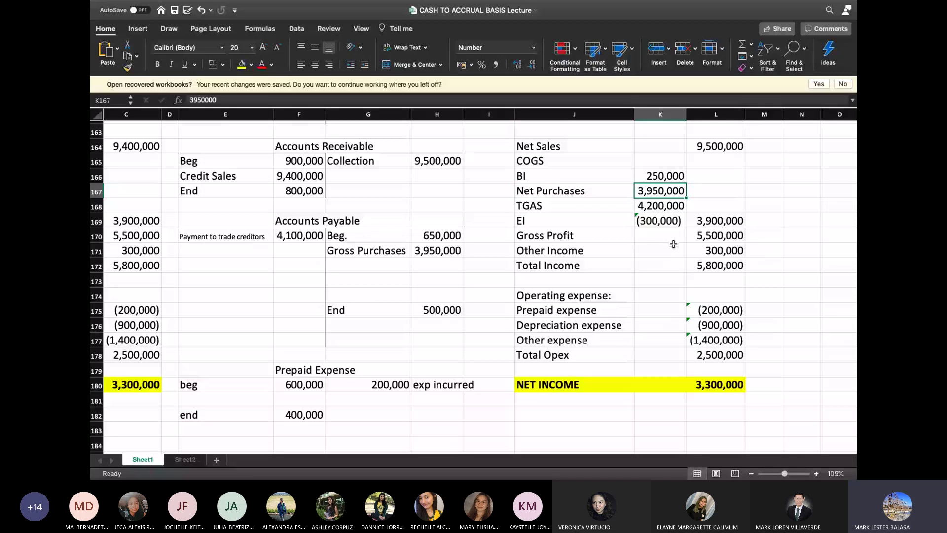
{"action": "left_click", "coordinate": [662, 191]}
{"action": "type", "text": "4,100,000"}
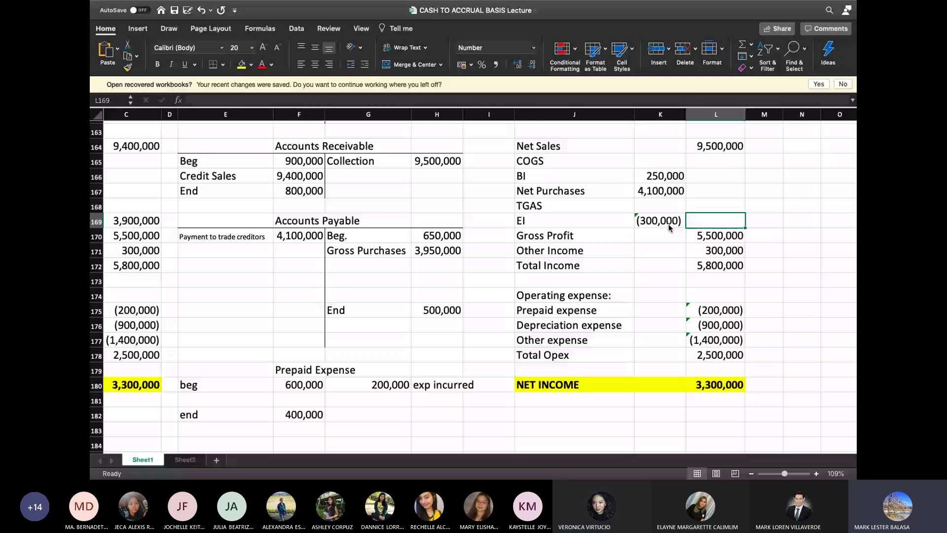
Enter 4,350,000 as TGAS in K168 and 4,050,000 as the cost of goods sold in L169.
{"action": "left_click", "coordinate": [658, 205]}
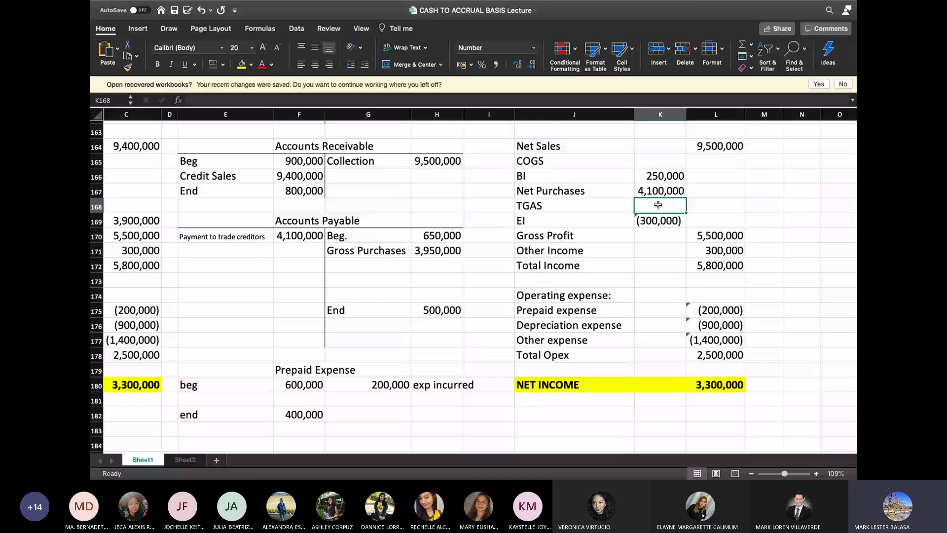
{"action": "type", "text": "4350000"}
{"action": "key", "text": "Return"}
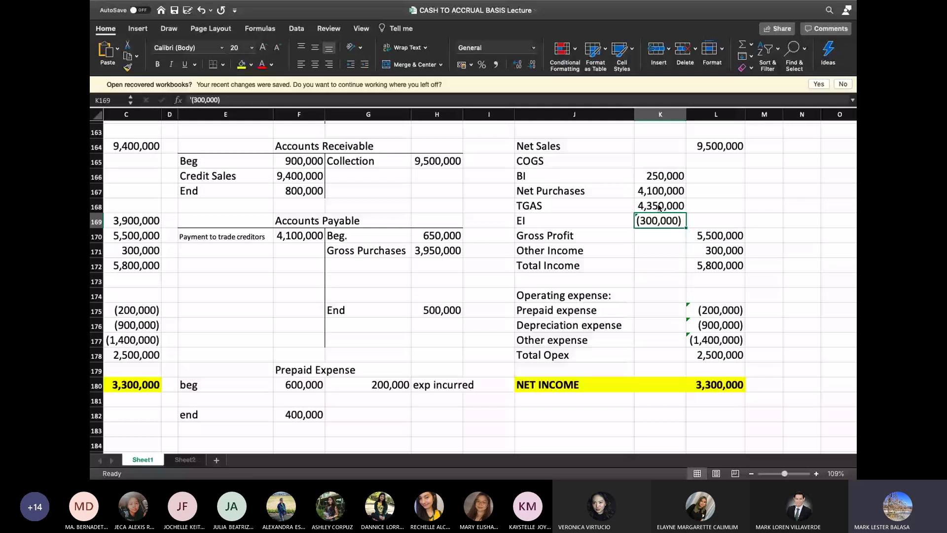
{"action": "key", "text": "Tab"}
{"action": "type", "text": "4"}
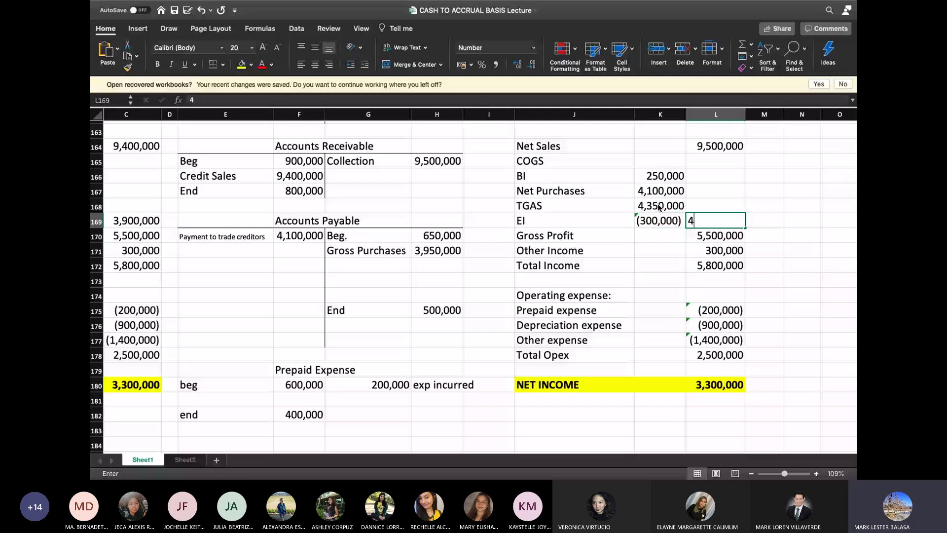
{"action": "type", "text": ",050,000"}
{"action": "key", "text": "Return"}
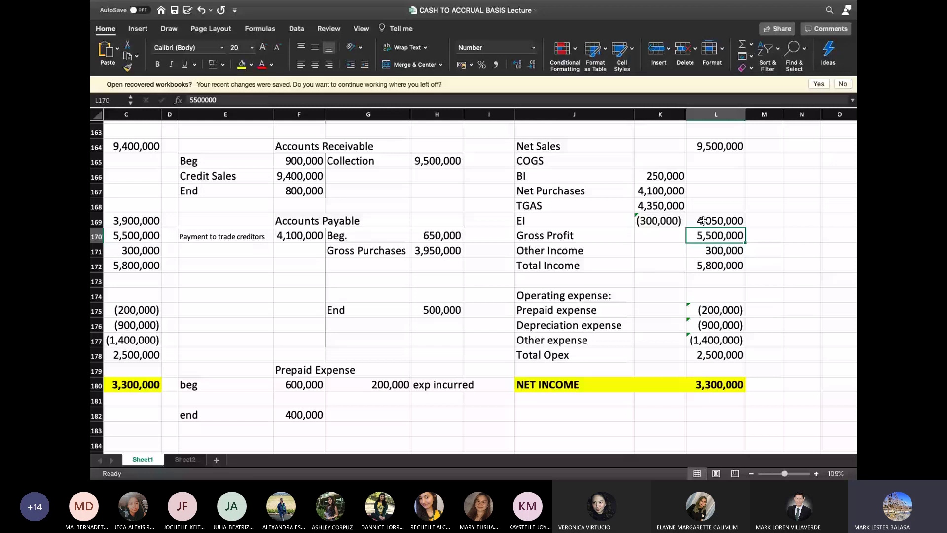
Set Gross Profit in L170 of the cash-basis income statement to 5,450,000.
{"action": "scroll", "coordinate": [704, 218], "scroll_direction": "left", "scroll_amount": 2}
{"action": "scroll", "coordinate": [704, 219], "scroll_direction": "up", "scroll_amount": 1}
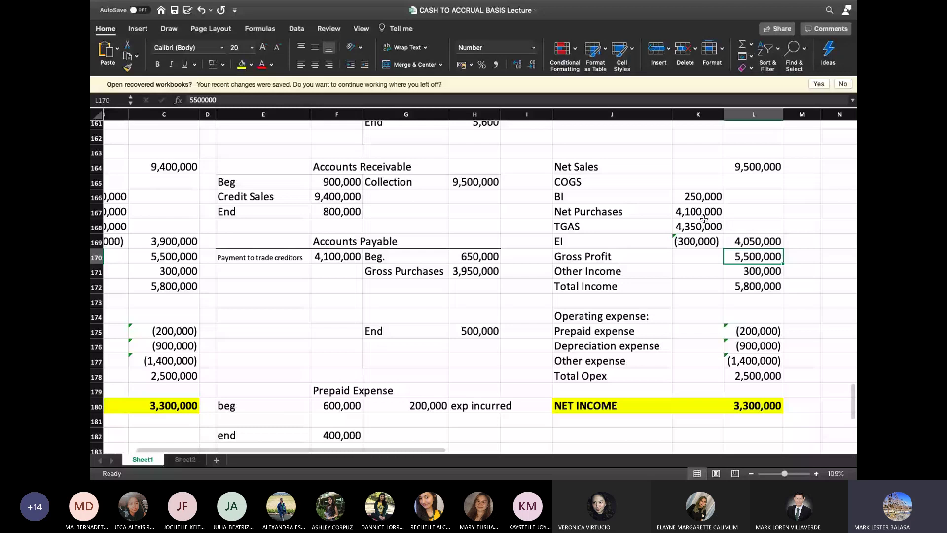
{"action": "left_click", "coordinate": [606, 324]}
{"action": "scroll", "coordinate": [606, 324], "scroll_direction": "right", "scroll_amount": 2}
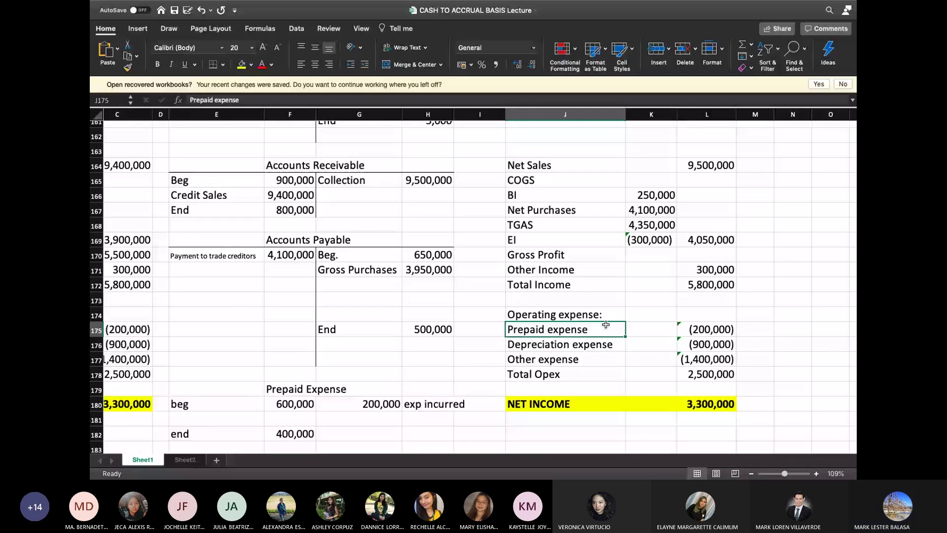
{"action": "left_click", "coordinate": [712, 255]}
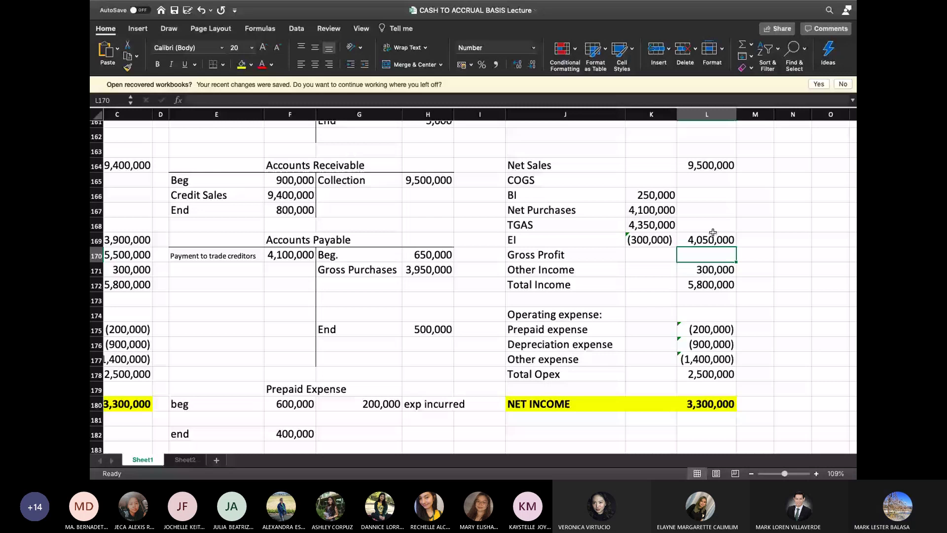
{"action": "type", "text": "5,450,"}
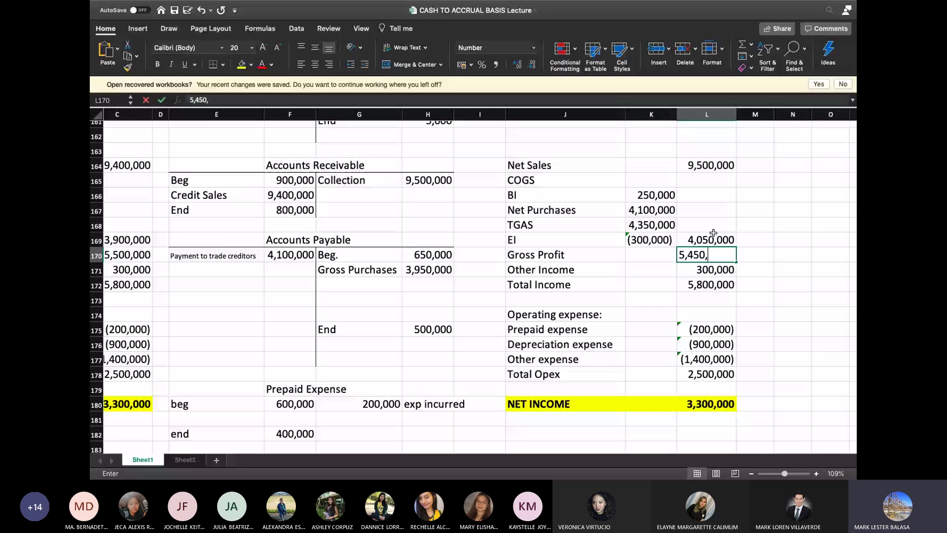
{"action": "type", "text": "000"}
{"action": "key", "text": "Return"}
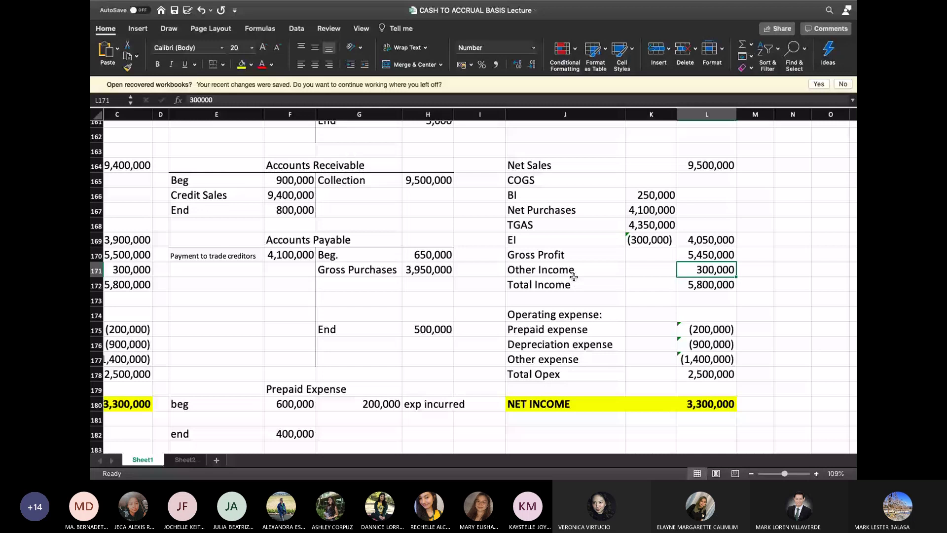
Check the equipment gain on the problem slide and set Total Income in L172 of the workbook to 5,750,000.
{"action": "key", "text": "super+Tab"}
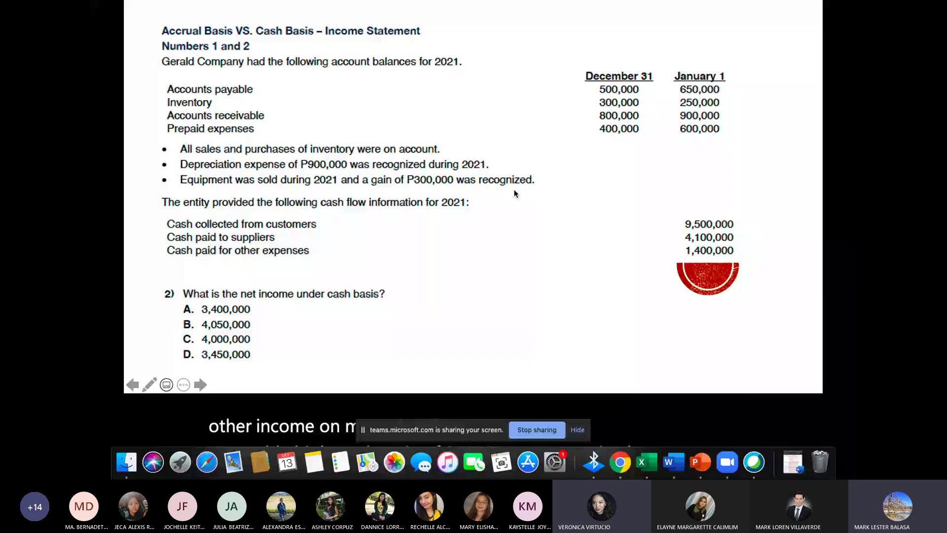
{"action": "key", "text": "super+Tab"}
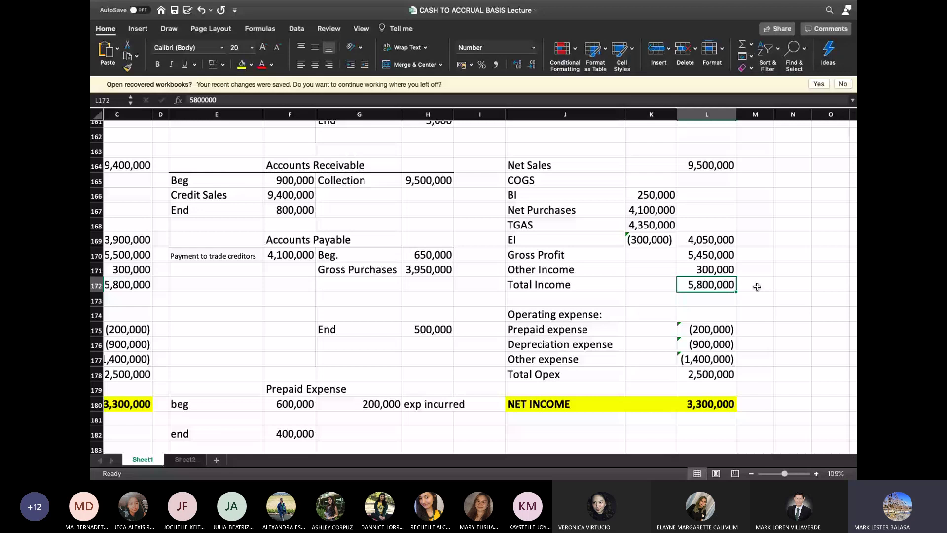
{"action": "type", "text": "5750000"}
{"action": "key", "text": "Return"}
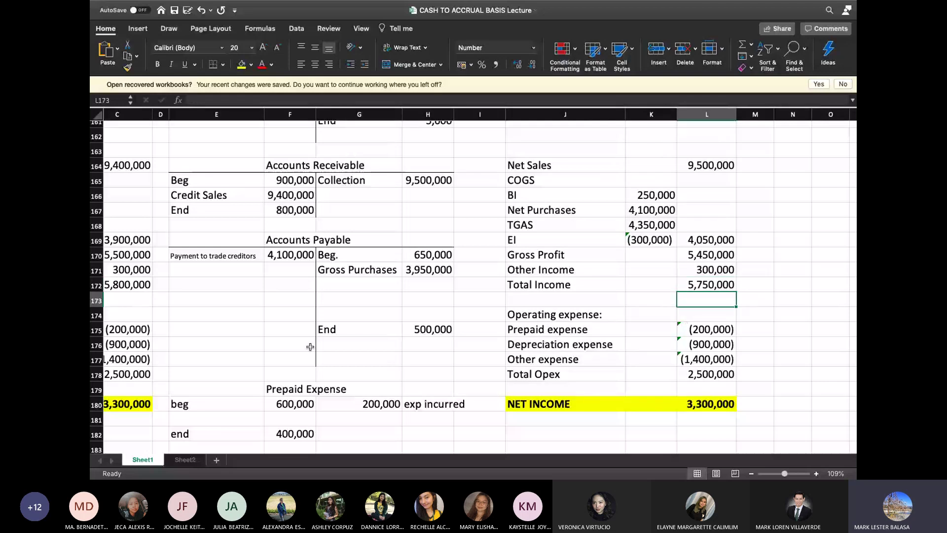
Add a payment line between beg and end in the Prepaid Expense account, with xxx as its amount in F181.
{"action": "scroll", "coordinate": [310, 347], "scroll_direction": "down", "scroll_amount": 1}
{"action": "left_click", "coordinate": [206, 407]}
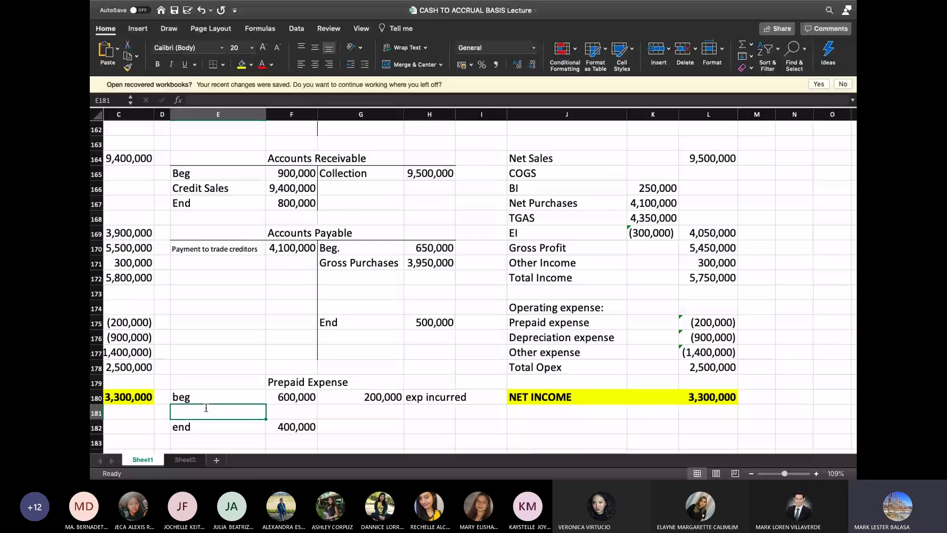
{"action": "type", "text": "payment'"}
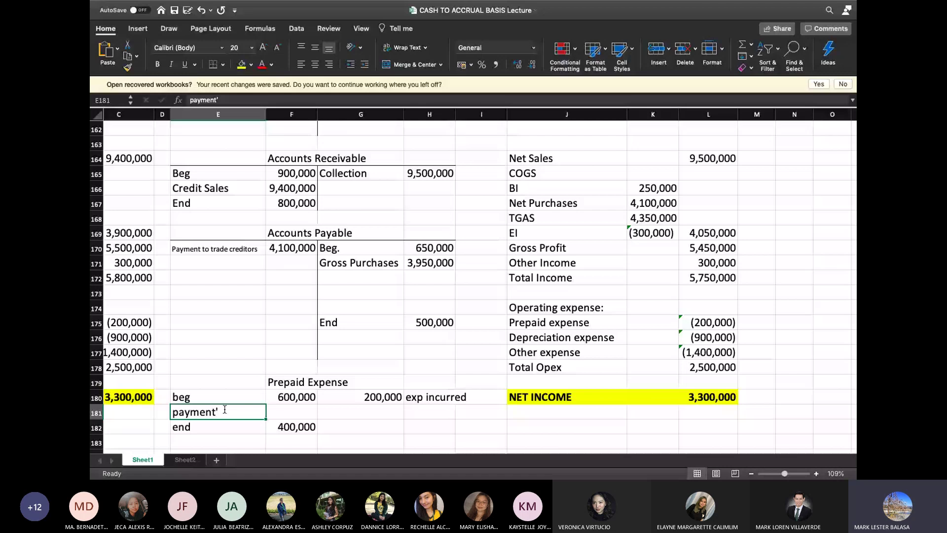
{"action": "left_click", "coordinate": [291, 412]}
{"action": "type", "text": "xxx"}
{"action": "key", "text": "Return"}
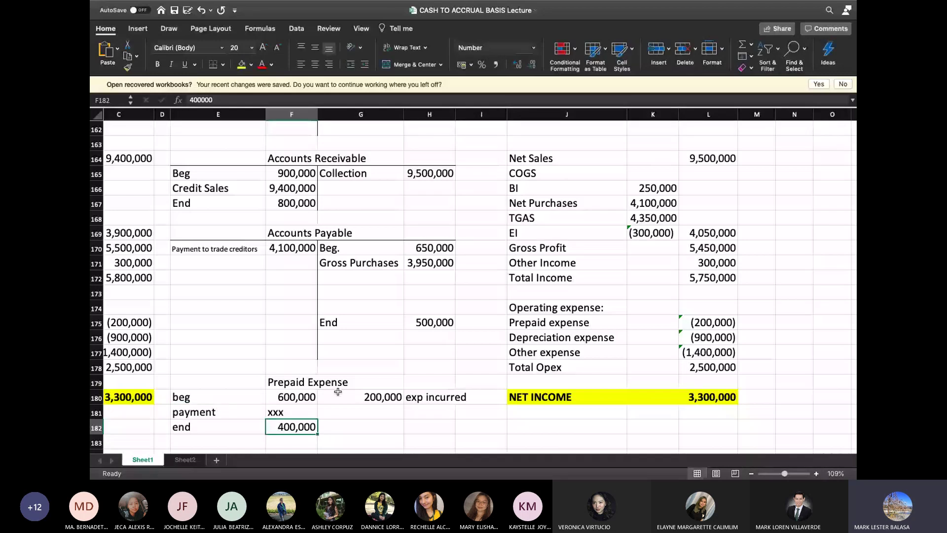
Draw the Prepaid Expense T-account lines with a left border on G180:G182 and a bottom border under E179:H179.
{"action": "left_click_drag", "start_coordinate": [338, 391], "coordinate": [360, 427]}
{"action": "left_click", "coordinate": [222, 64]}
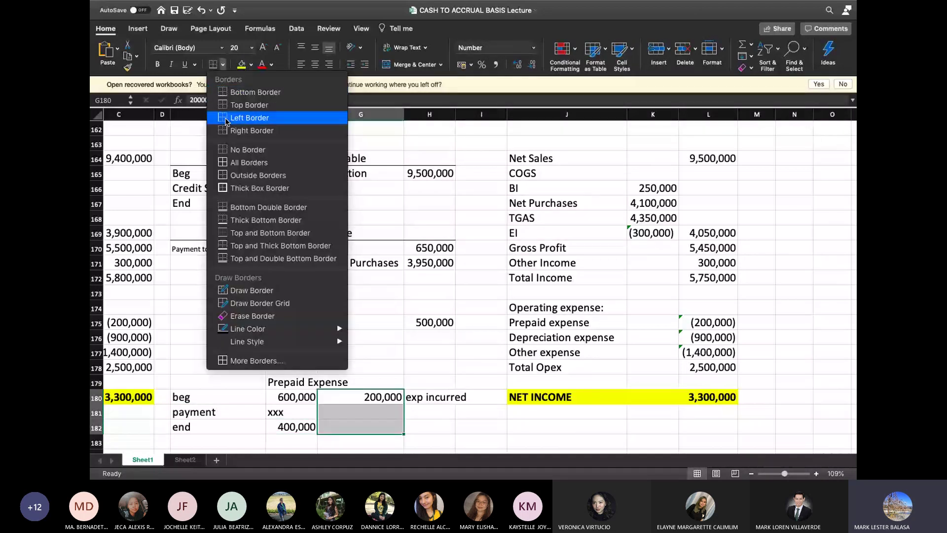
{"action": "left_click", "coordinate": [224, 275]}
{"action": "left_click", "coordinate": [226, 367]}
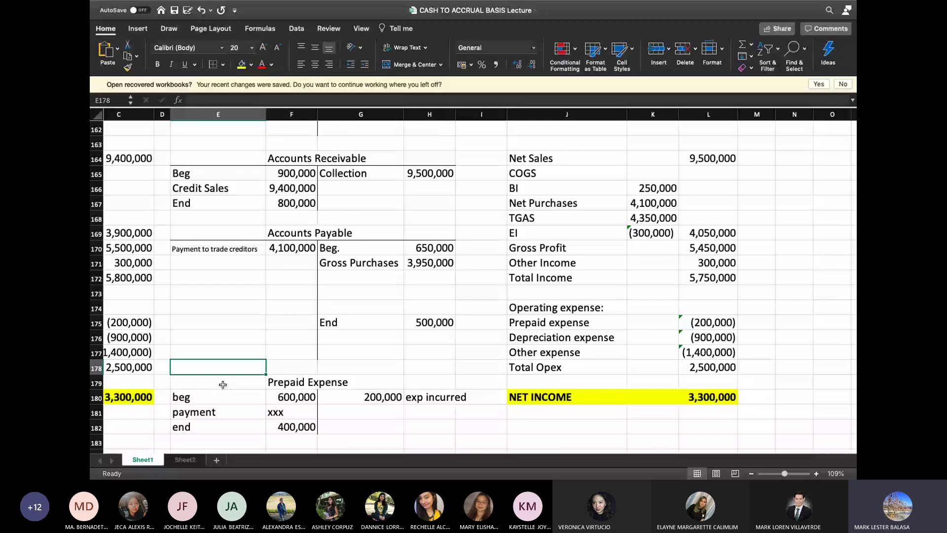
{"action": "left_click_drag", "start_coordinate": [223, 384], "coordinate": [434, 383]}
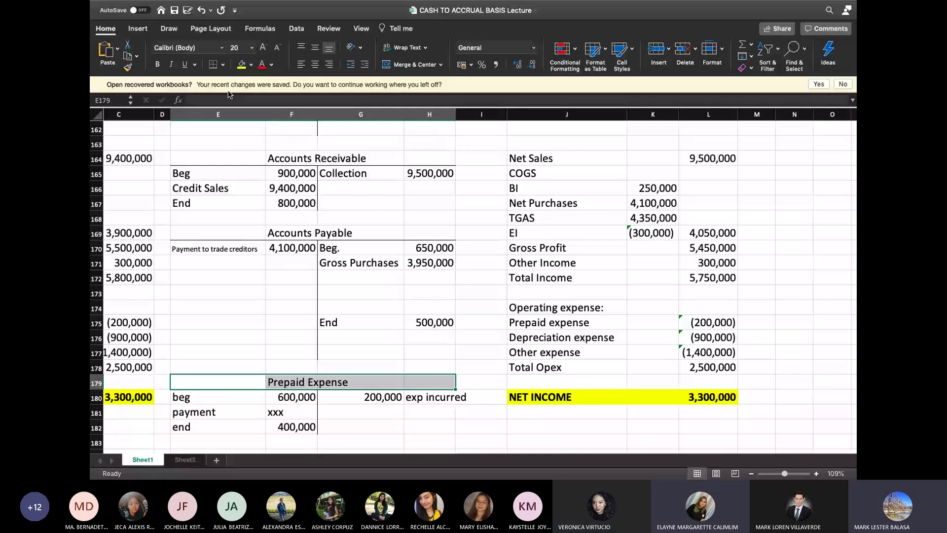
{"action": "left_click", "coordinate": [360, 337]}
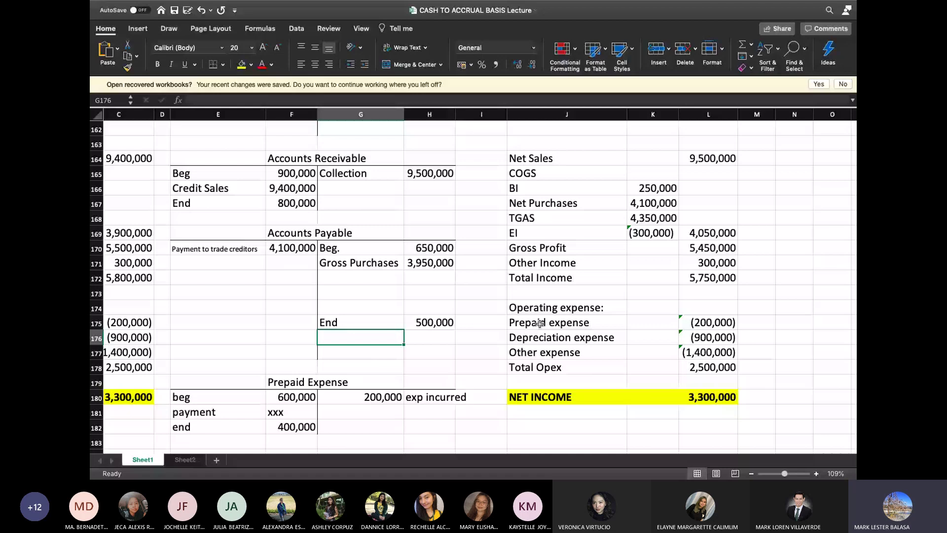
Clear the Prepaid expense label and amount from row 175 of the cash-basis income statement.
{"action": "left_click", "coordinate": [540, 323]}
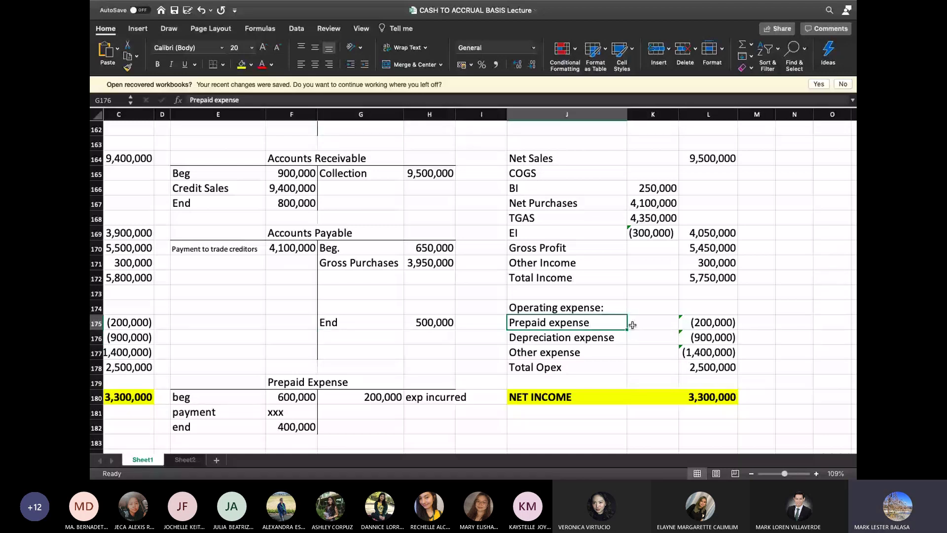
{"action": "key", "text": "shift+Right"}
{"action": "key", "text": "shift+Right"}
{"action": "key", "text": "shift+Right"}
{"action": "key", "text": "Delete"}
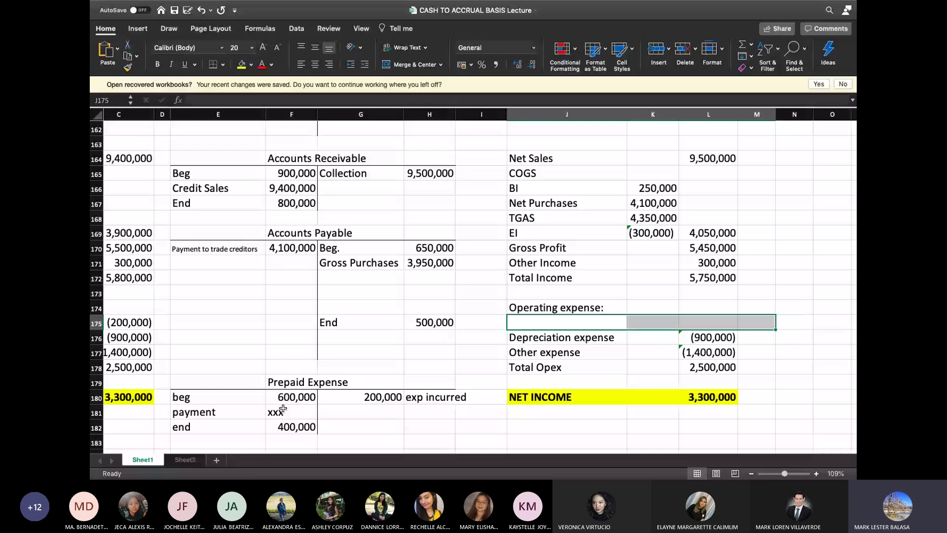
Check the cash paid for other expenses on the problem slide and set Total Opex in L178 to 2,300,000.
{"action": "left_click", "coordinate": [283, 409]}
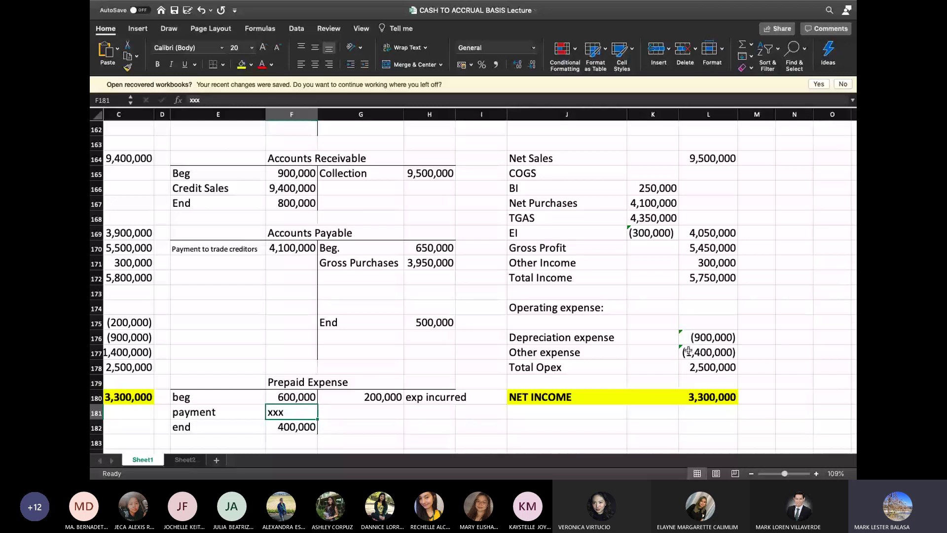
{"action": "key", "text": "alt+Tab"}
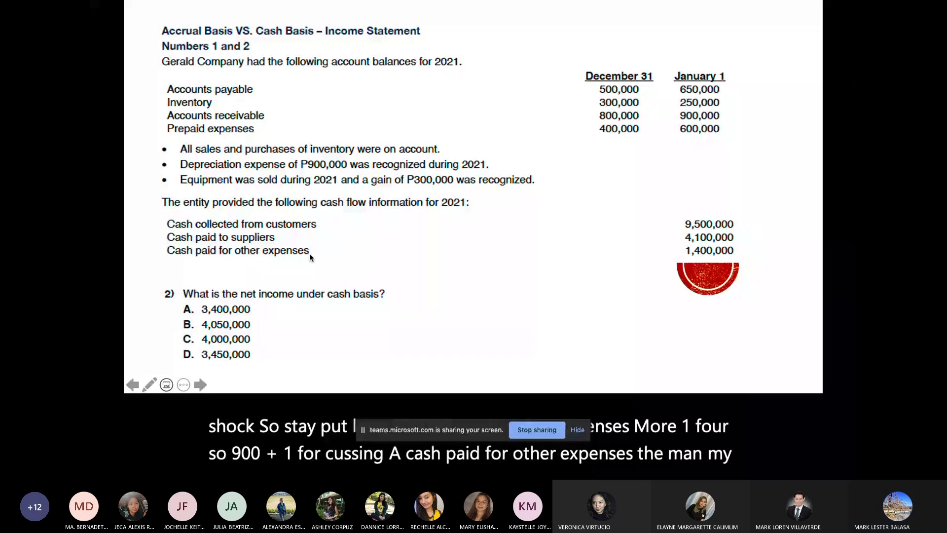
{"action": "key", "text": "super+Tab"}
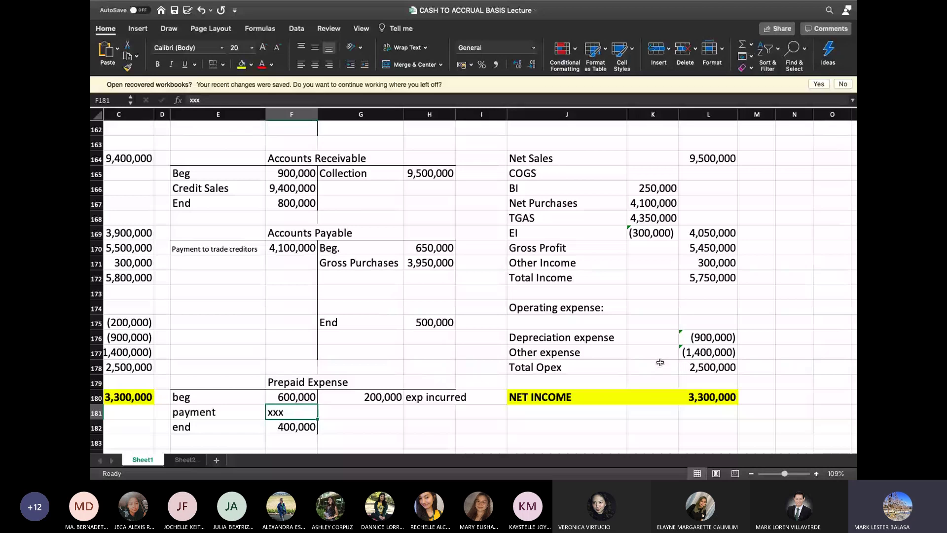
{"action": "key", "text": "Right"}
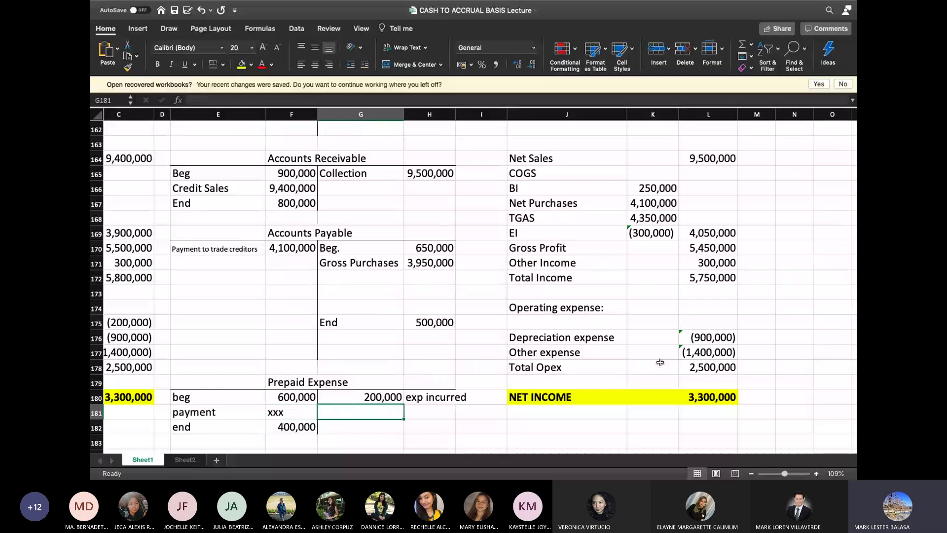
{"action": "left_click", "coordinate": [691, 366]}
{"action": "type", "text": "2,3"}
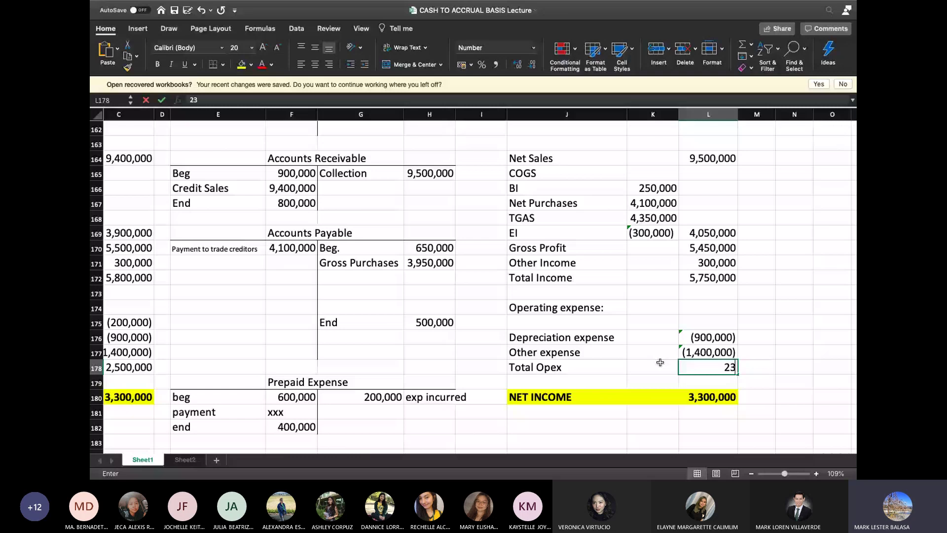
{"action": "type", "text": "00,000"}
{"action": "key", "text": "Return"}
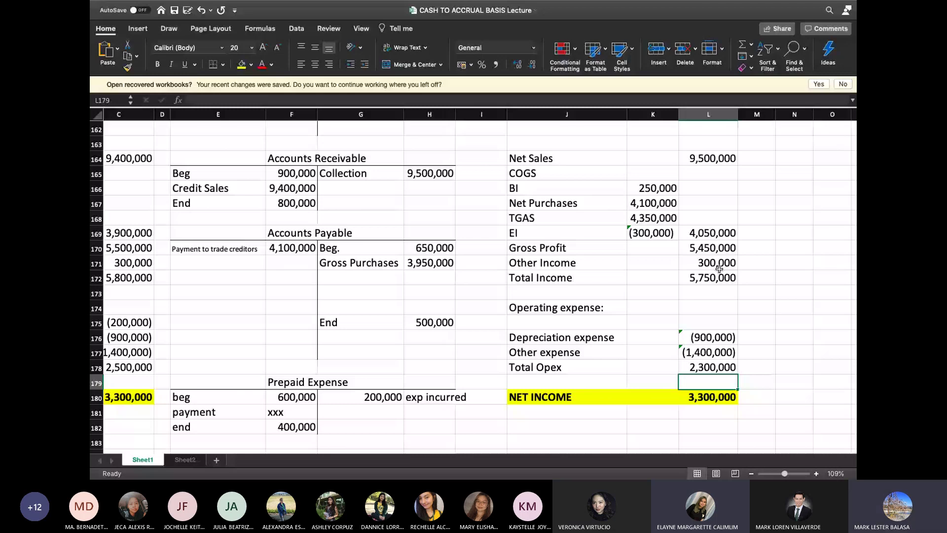
Set the cash-basis NET INCOME in L180 to 3,450,000.
{"action": "key", "text": "Down"}
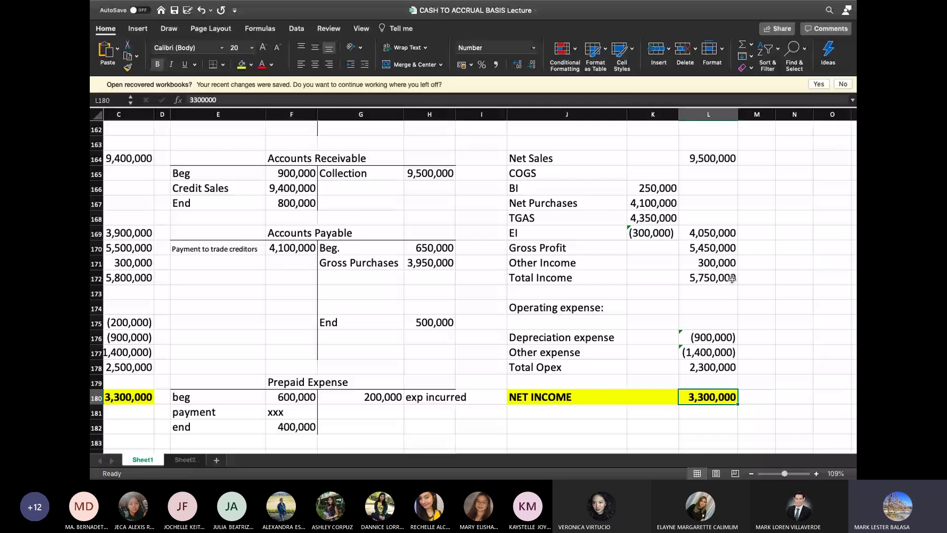
{"action": "type", "text": "3450000"}
{"action": "key", "text": "Return"}
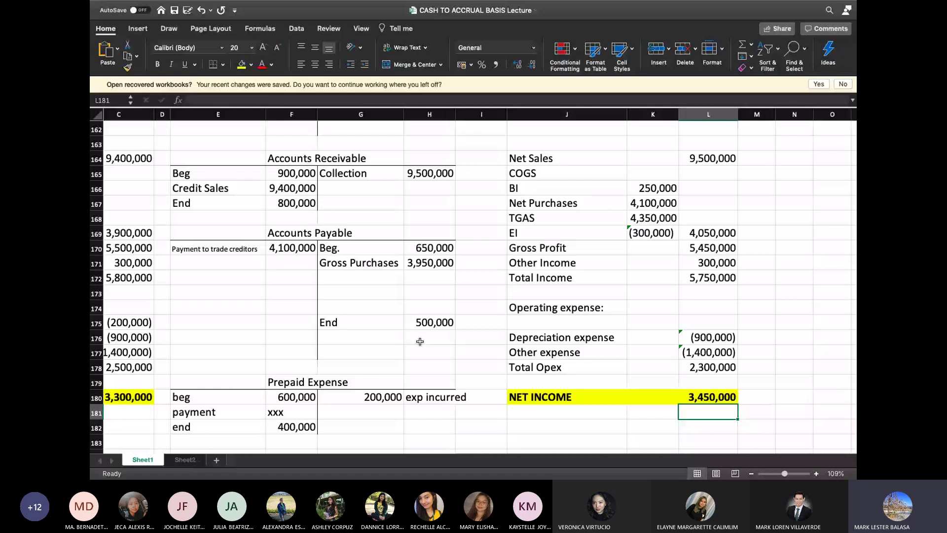
Review the receivable, payable and prepaid expense T-accounts against the accrual-basis and cash-basis income statements.
{"action": "scroll", "coordinate": [588, 382], "scroll_direction": "left", "scroll_amount": 1}
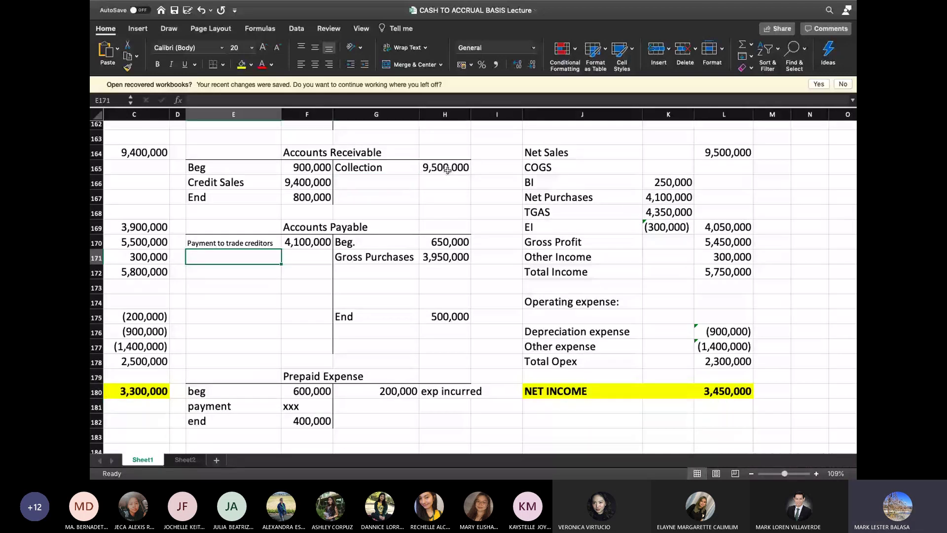
{"action": "left_click", "coordinate": [377, 182]}
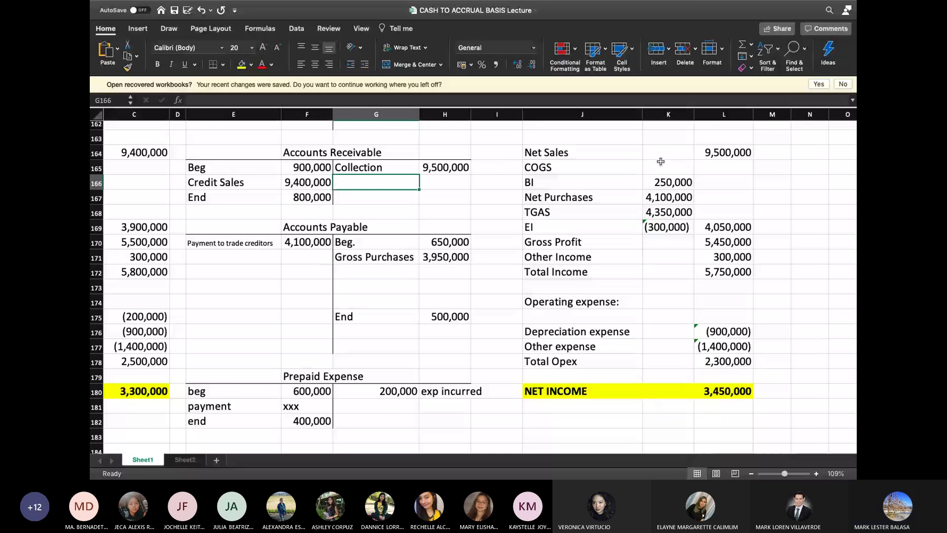
{"action": "left_click", "coordinate": [234, 408]}
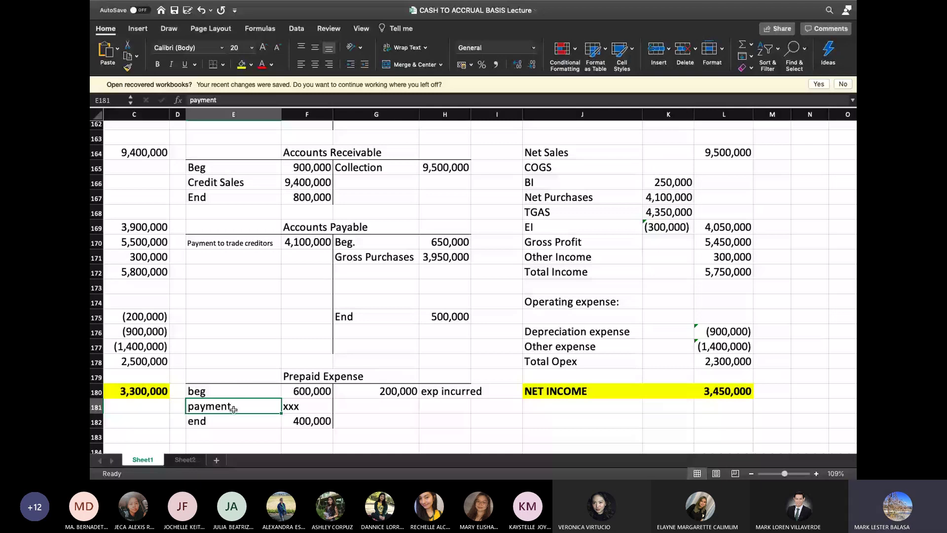
{"action": "scroll", "coordinate": [296, 399], "scroll_direction": "up", "scroll_amount": 1}
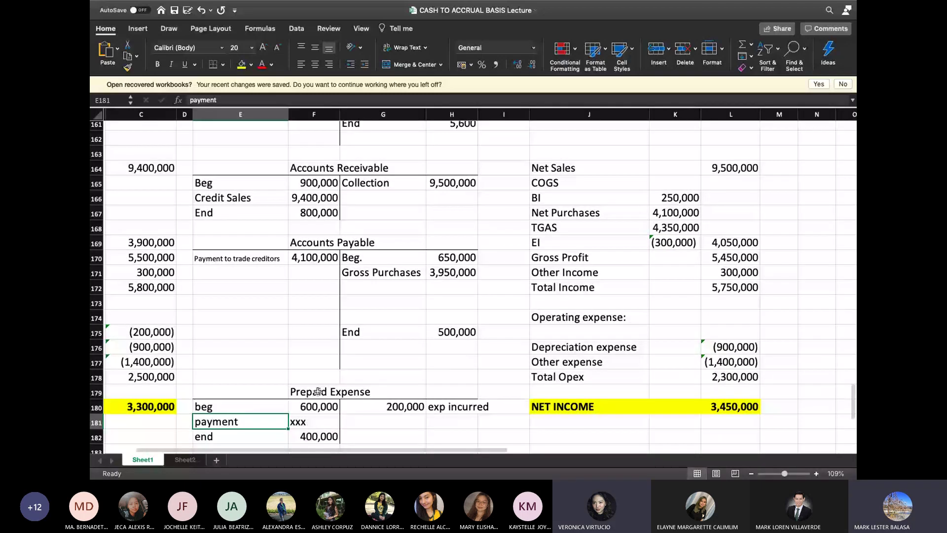
{"action": "scroll", "coordinate": [434, 373], "scroll_direction": "left", "scroll_amount": 1}
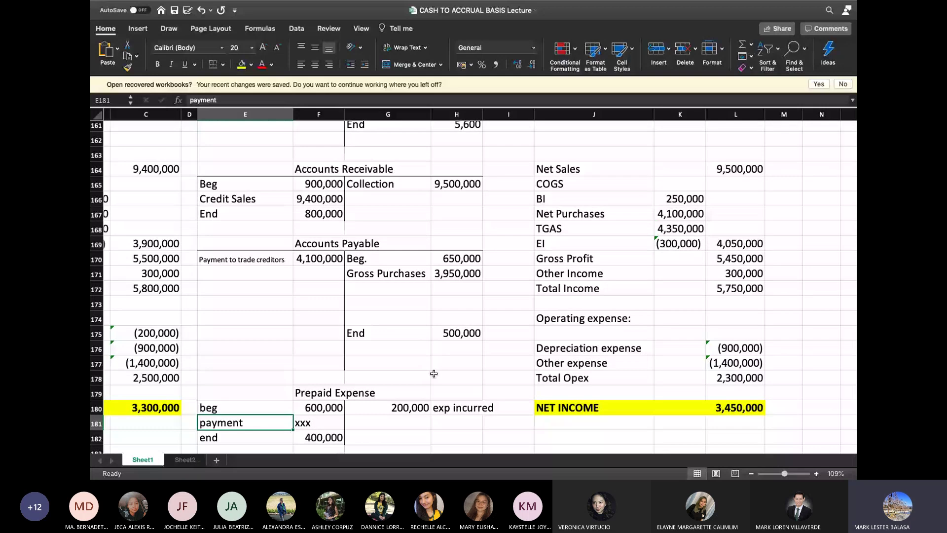
{"action": "scroll", "coordinate": [434, 374], "scroll_direction": "down", "scroll_amount": 1}
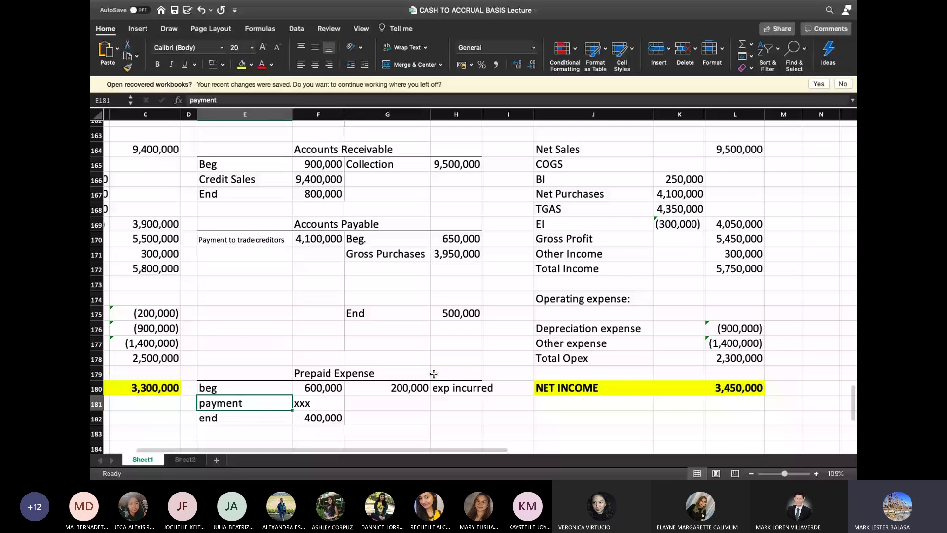
{"action": "scroll", "coordinate": [434, 373], "scroll_direction": "right", "scroll_amount": 2}
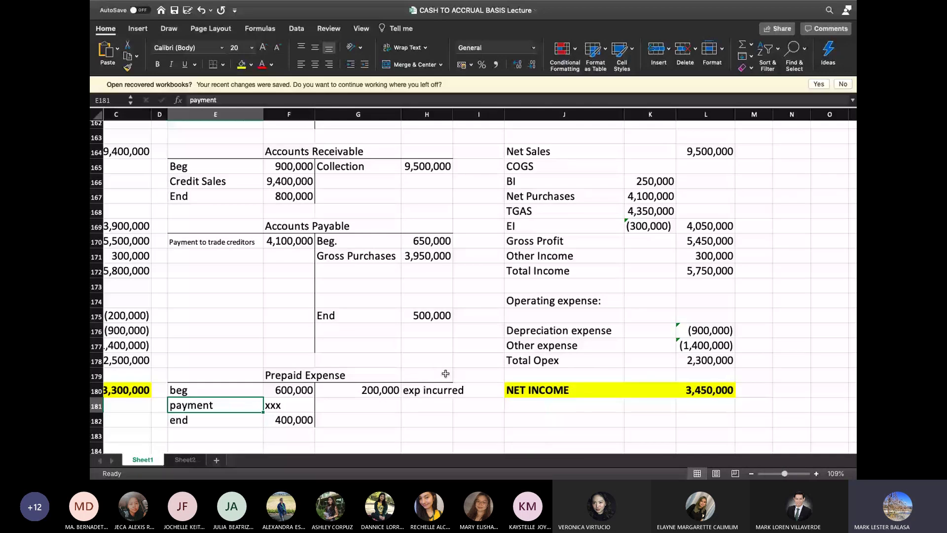
{"action": "scroll", "coordinate": [445, 374], "scroll_direction": "up", "scroll_amount": 1}
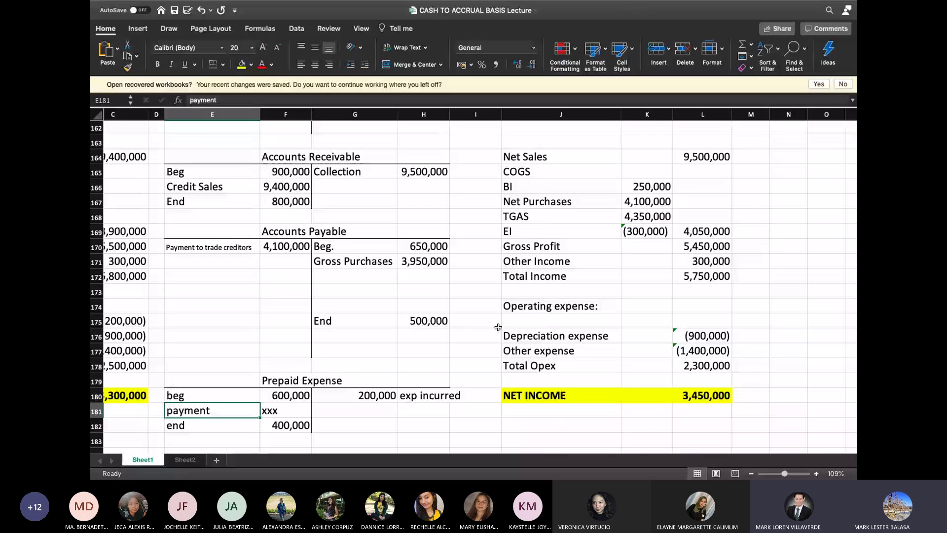
{"action": "scroll", "coordinate": [498, 327], "scroll_direction": "left", "scroll_amount": 5}
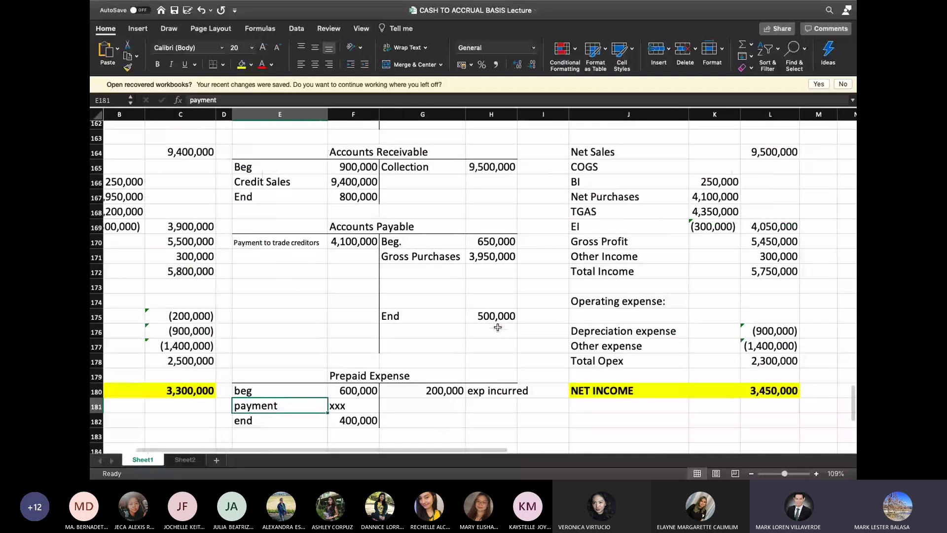
{"action": "scroll", "coordinate": [497, 327], "scroll_direction": "down", "scroll_amount": 1}
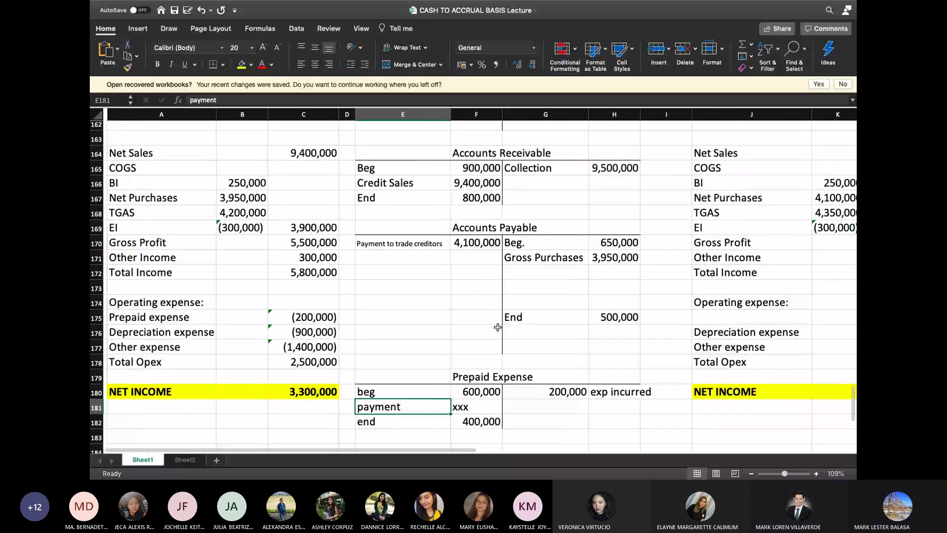
Compare the accrual-basis income statement in columns A to C with the cash-basis copy in columns J to L, down to NET INCOME.
{"action": "scroll", "coordinate": [498, 327], "scroll_direction": "right", "scroll_amount": 1}
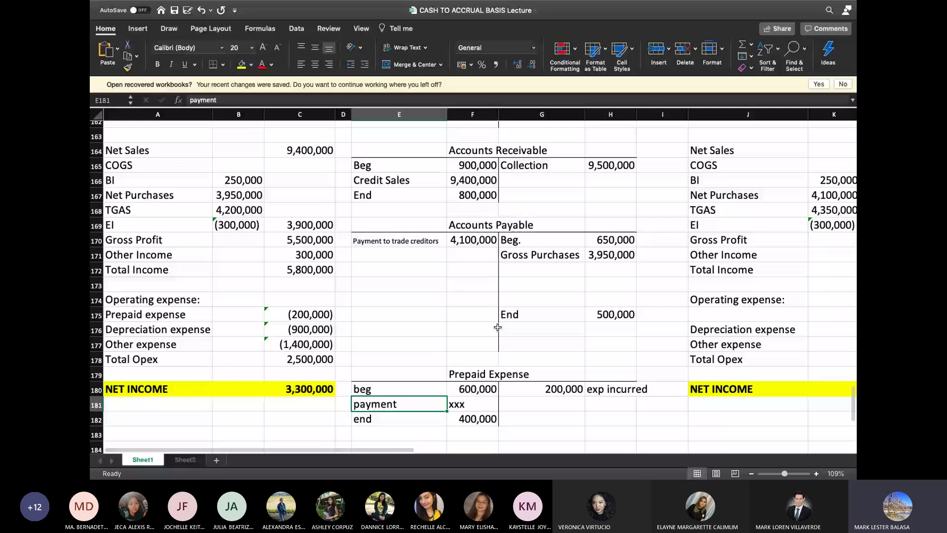
{"action": "scroll", "coordinate": [498, 327], "scroll_direction": "up", "scroll_amount": 1}
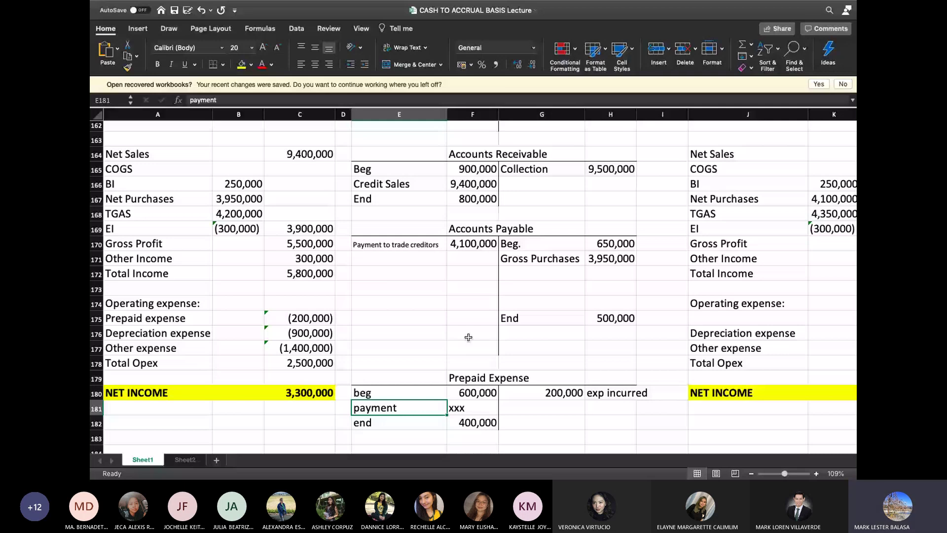
{"action": "scroll", "coordinate": [469, 337], "scroll_direction": "right", "scroll_amount": 3}
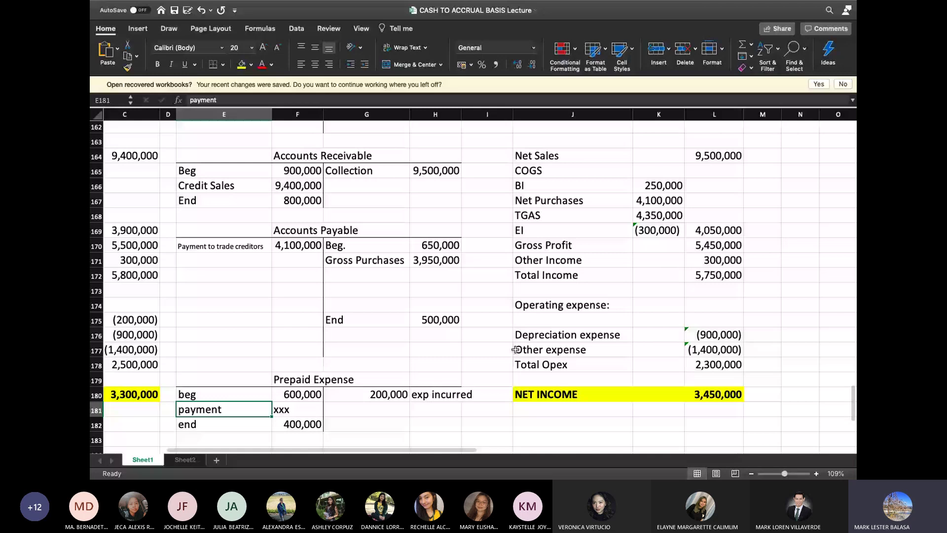
{"action": "scroll", "coordinate": [516, 349], "scroll_direction": "left", "scroll_amount": 3}
{"action": "scroll", "coordinate": [516, 349], "scroll_direction": "down", "scroll_amount": 1}
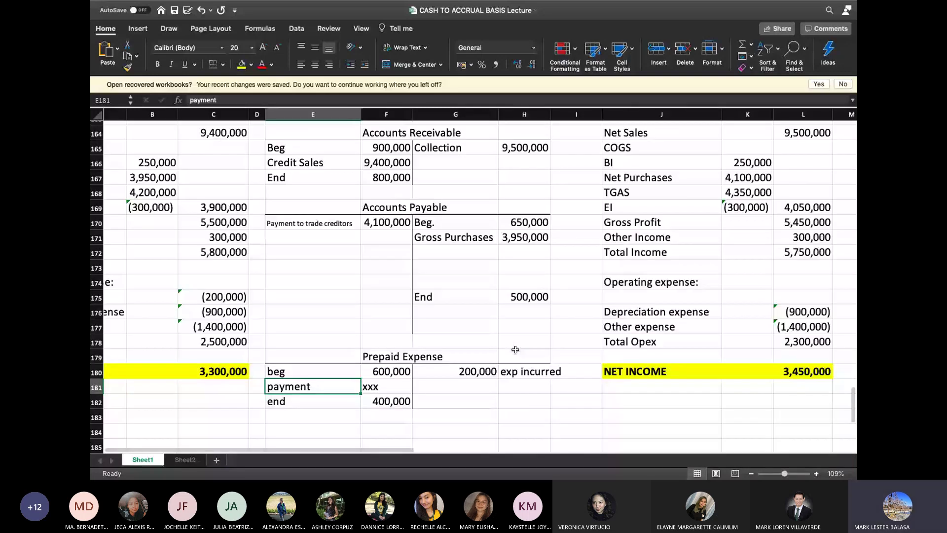
Switch to the lecture slide show, check the cash-basis solution for Net income, and advance to the Kinesis Company problem for numbers 3 to 5.
{"action": "key", "text": "super+Tab"}
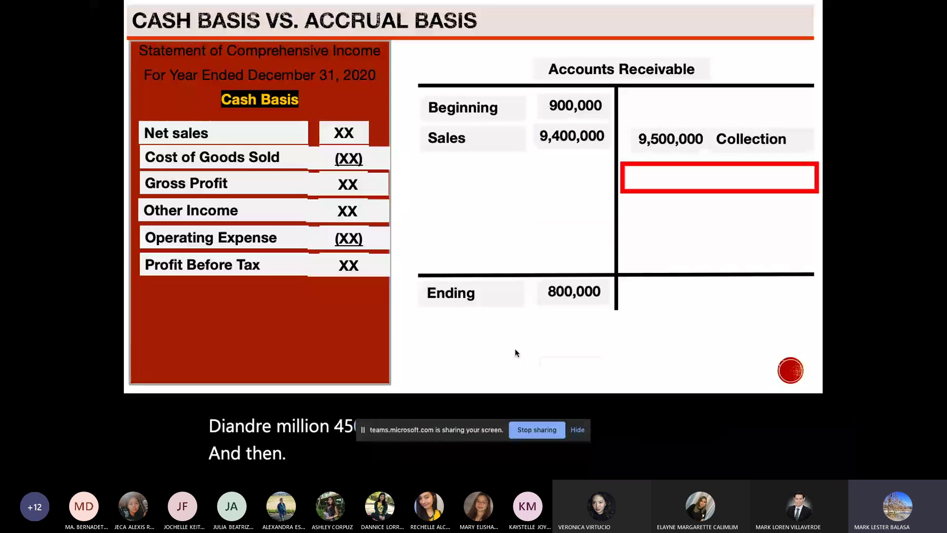
{"action": "key", "text": "Right"}
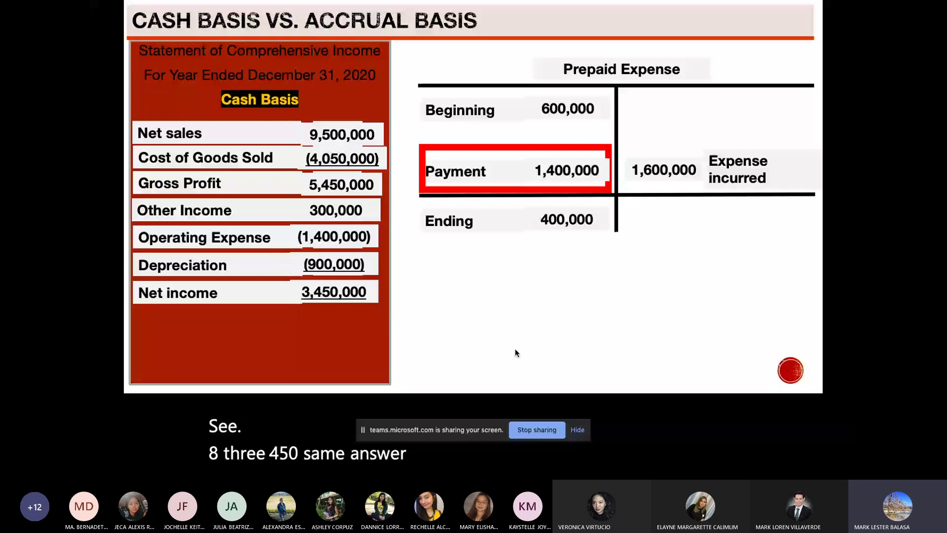
{"action": "key", "text": "Right"}
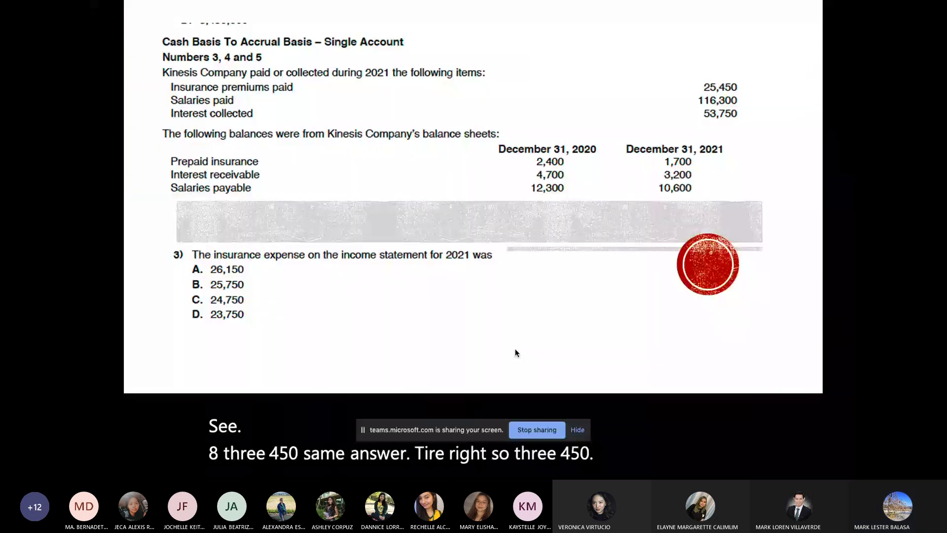